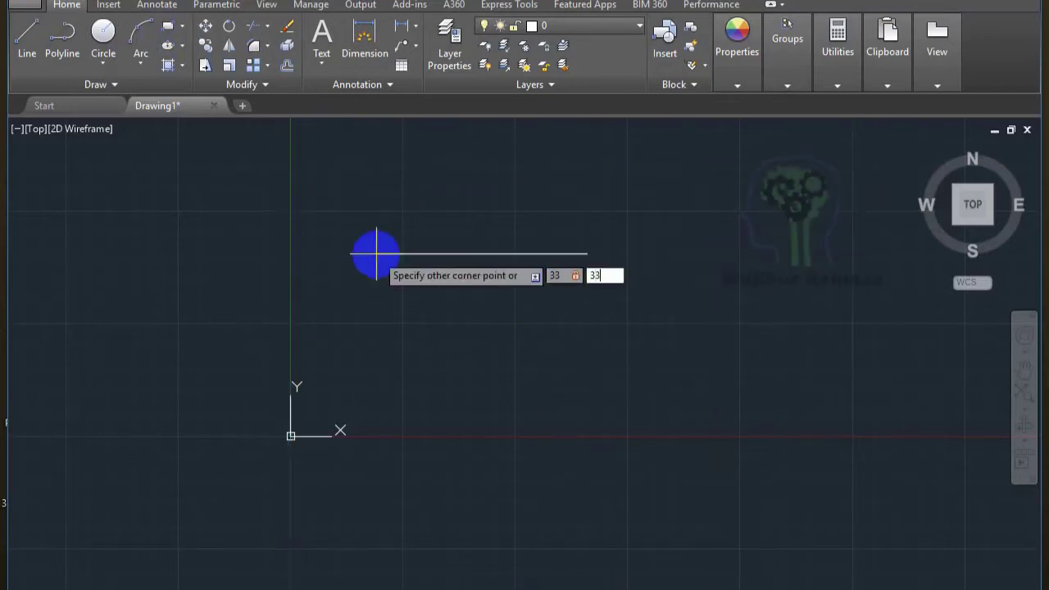
- Confirm the 33 by 33 outer square and move a room into its bottom-right corner
key(Return)
middle_drag(376, 254, 548, 377)
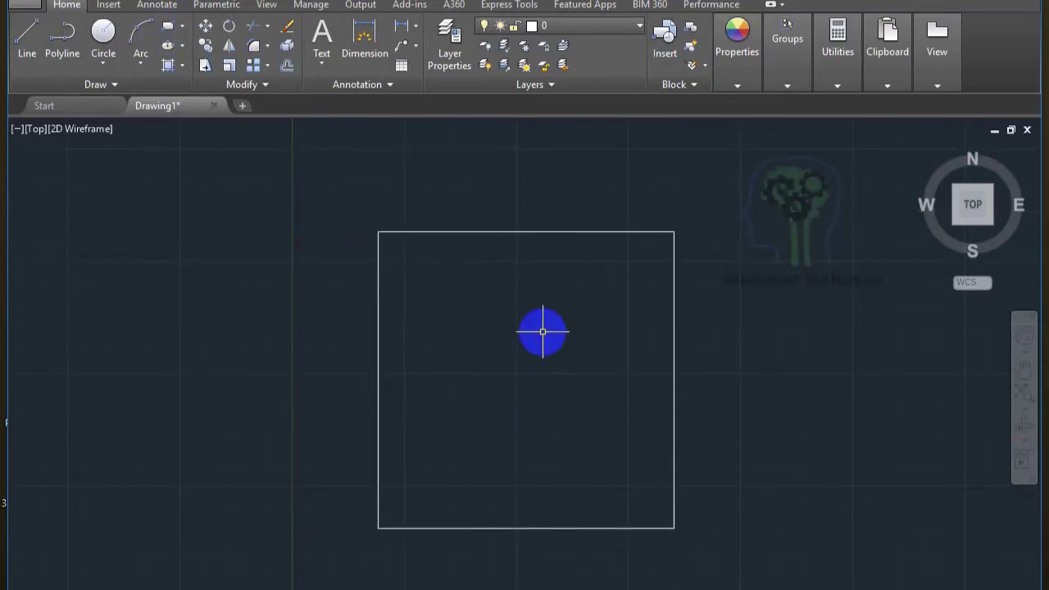
right_click(562, 426)
click(574, 142)
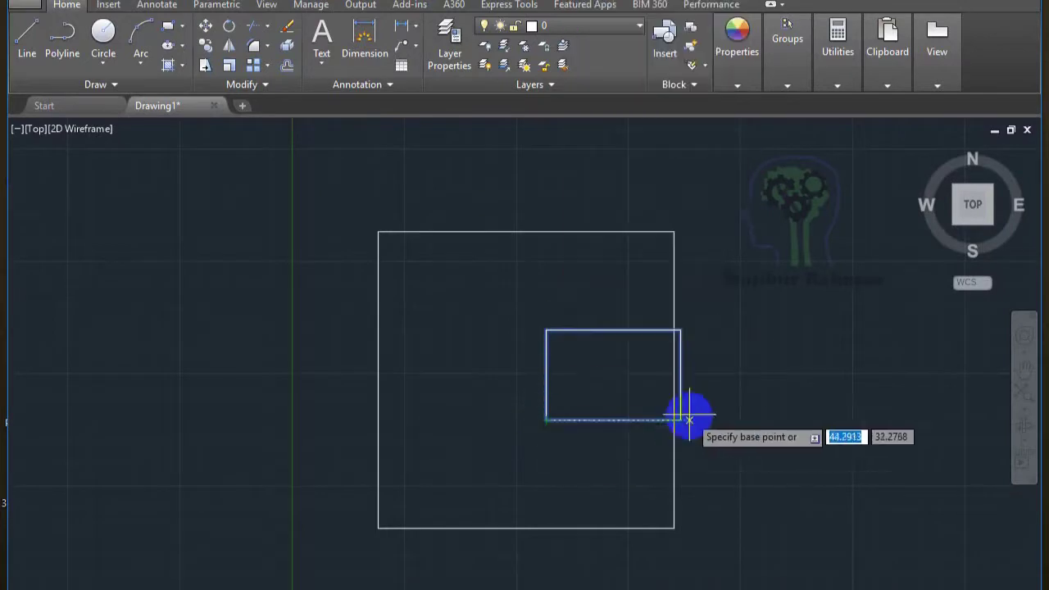
click(674, 421)
click(674, 529)
- Draw an 11-wide room rectangle in the square's bottom-left corner
text(rec)
key(Return)
click(378, 528)
text(11)
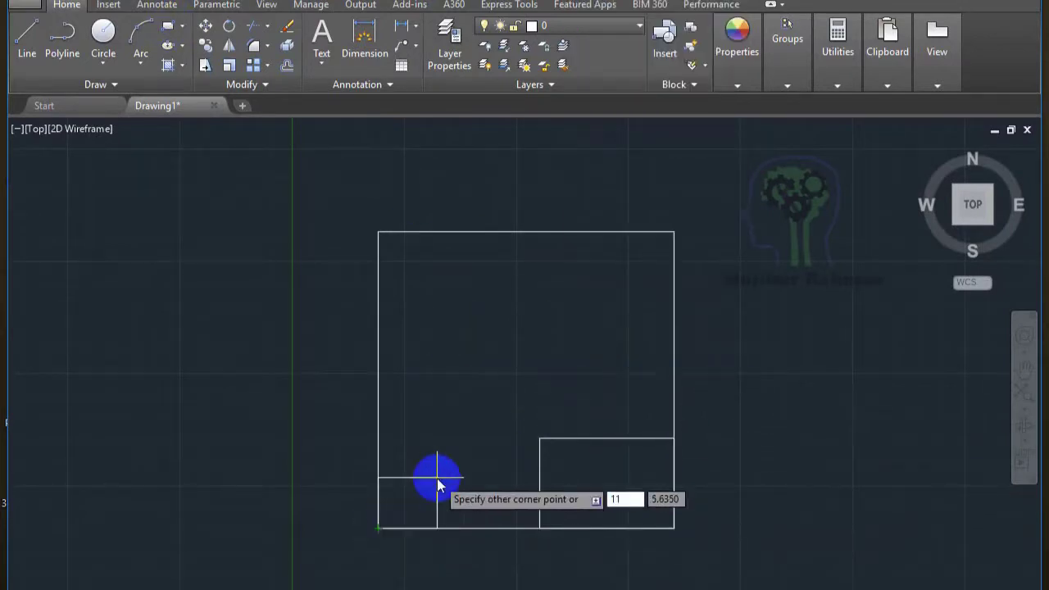
click(166, 33)
- Draw a 16-unit room and fit it into the square's top-left corner
click(378, 232)
text(16)
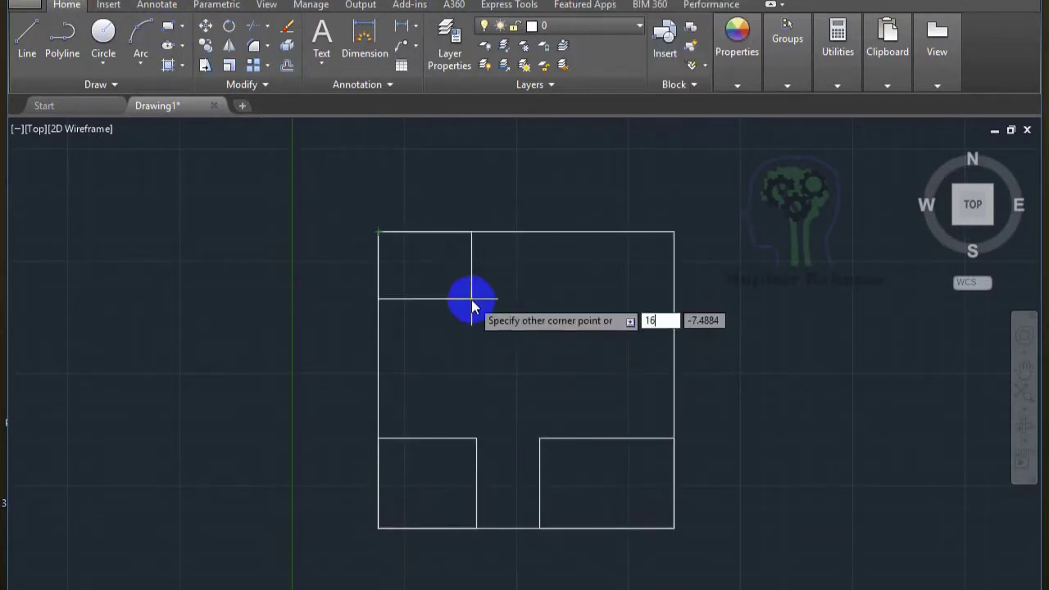
click(378, 144)
click(378, 232)
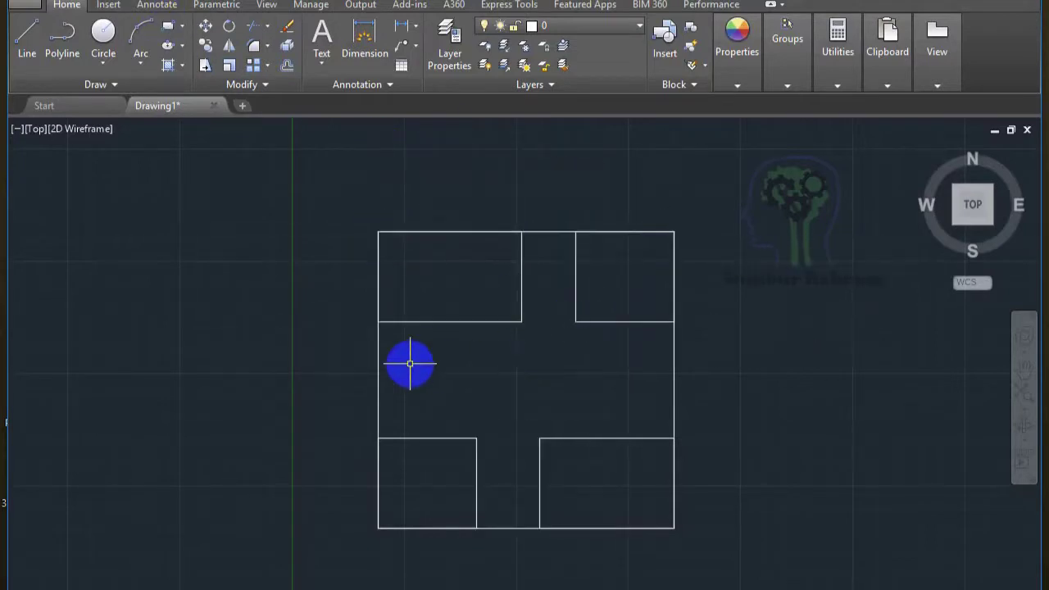
- Add a narrow room of size 6 below the top-left room
click(491, 321)
click(521, 277)
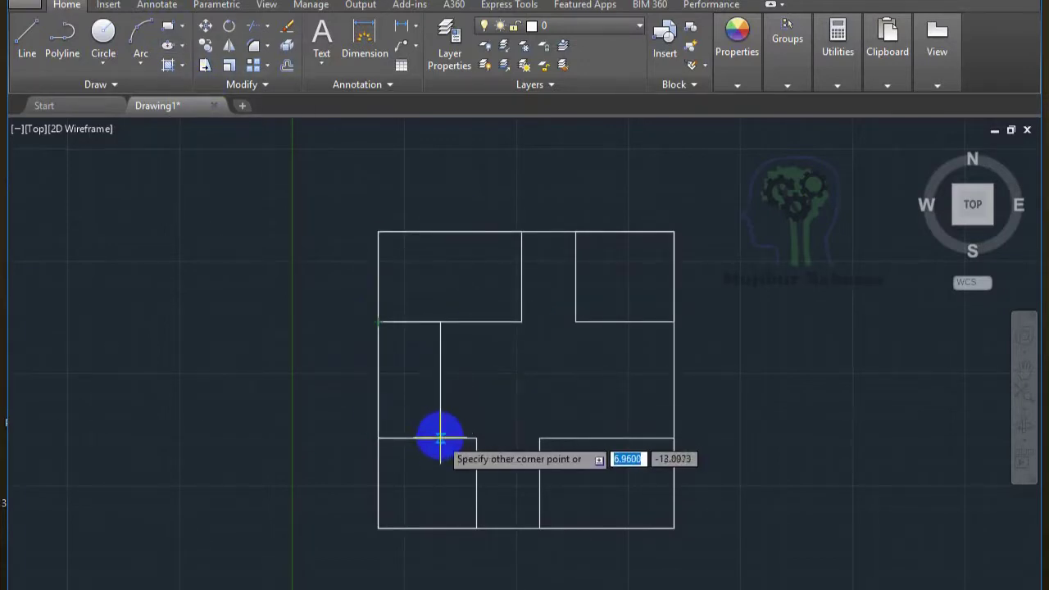
text(6)
key(Return)
- Stretch both bottom corners of the narrow left room down to the bottom-left room
scroll(418, 328, up, 5)
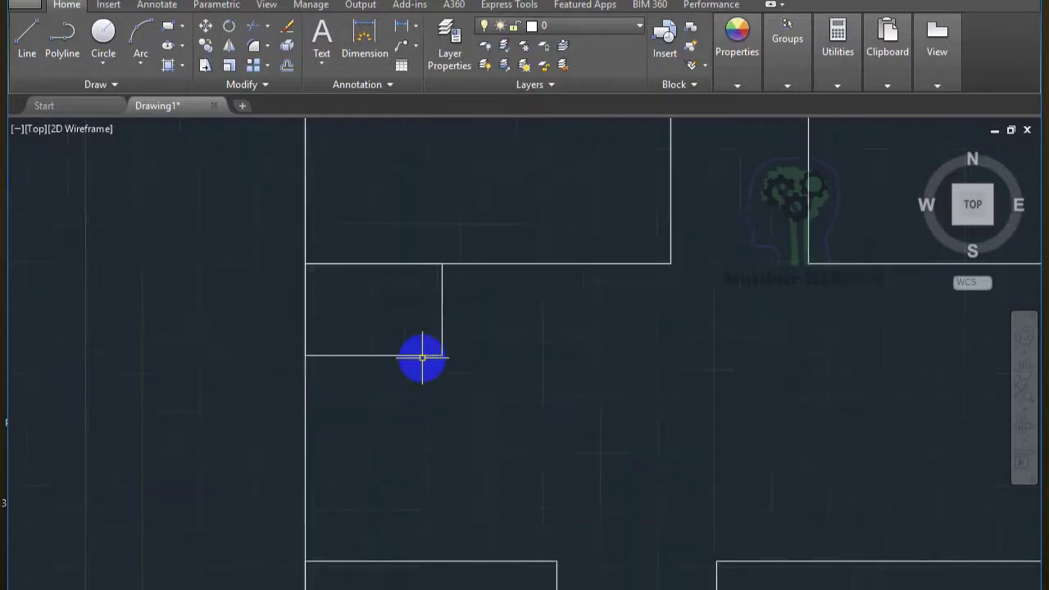
click(507, 368)
click(499, 369)
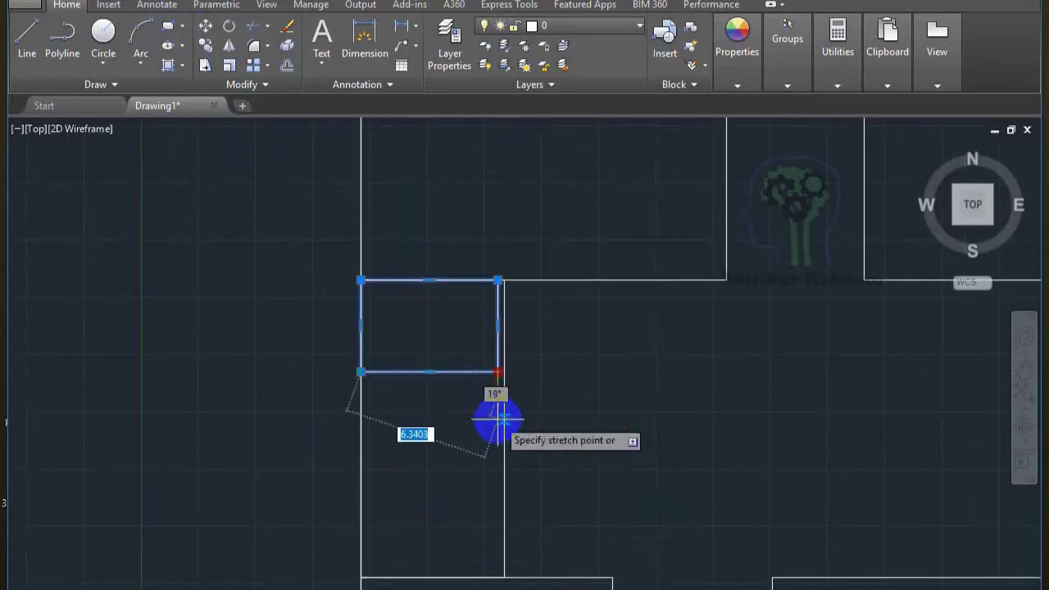
click(503, 419)
click(361, 371)
click(361, 418)
click(361, 351)
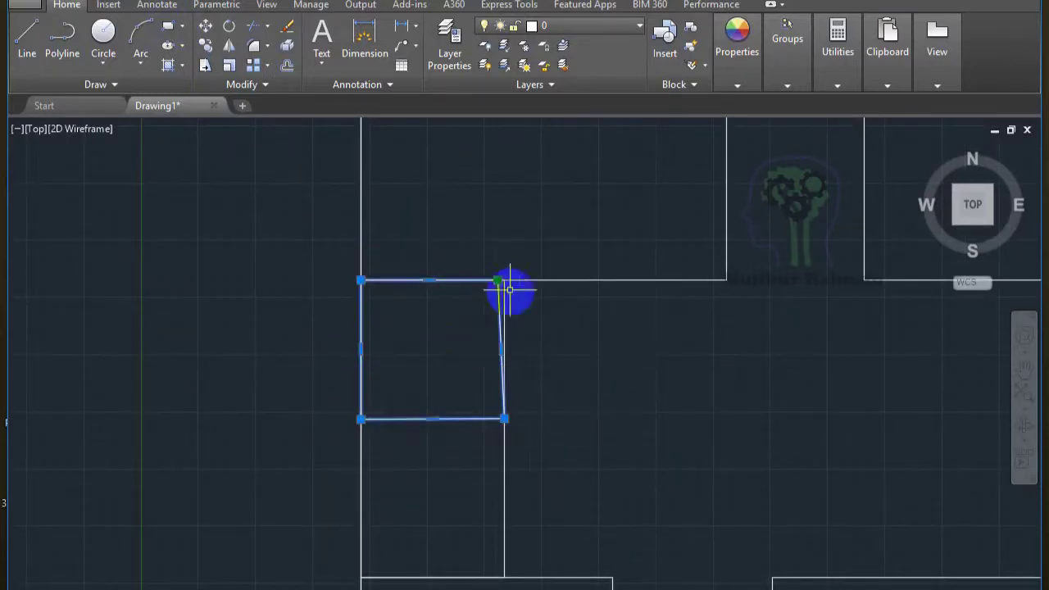
- Zoom out to frame the whole floor plan and select the bottom-right room
scroll(458, 320, down, 4)
middle_drag(407, 535, 466, 568)
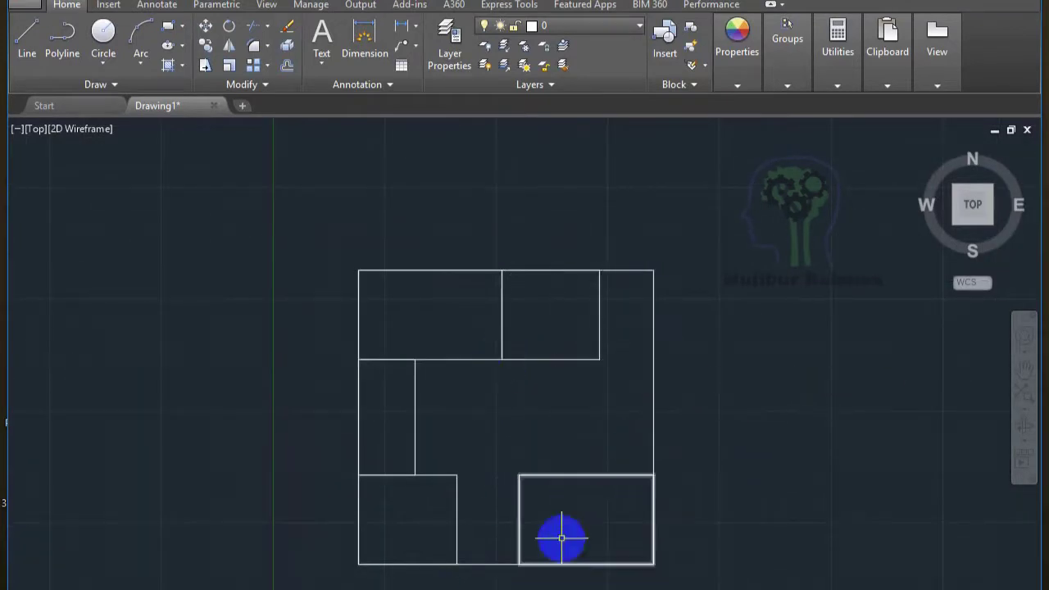
click(524, 475)
right_click(525, 485)
- Draw the first horizontal stair line between the two corridor walls
key(Escape)
click(168, 26)
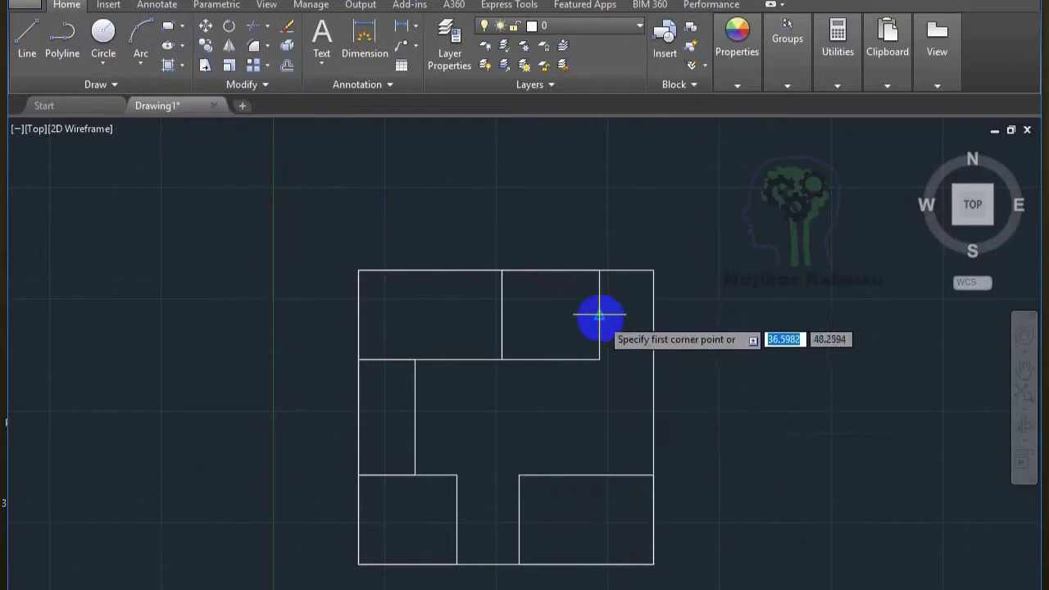
click(599, 314)
click(599, 467)
scroll(599, 466, up, 3)
click(748, 477)
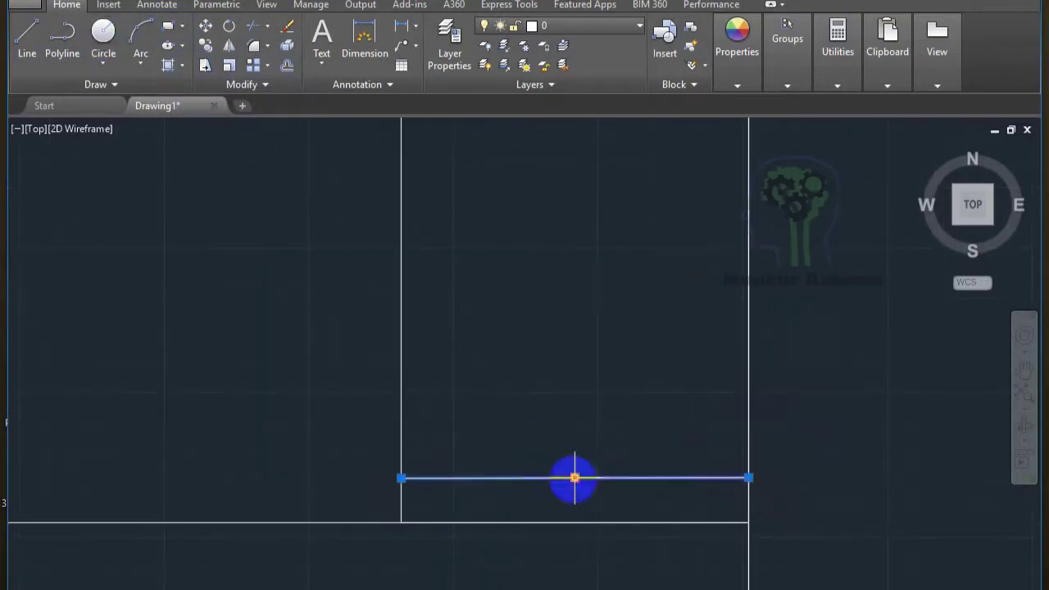
key(Escape)
click(574, 477)
right_click(573, 477)
right_click(536, 342)
key(Escape)
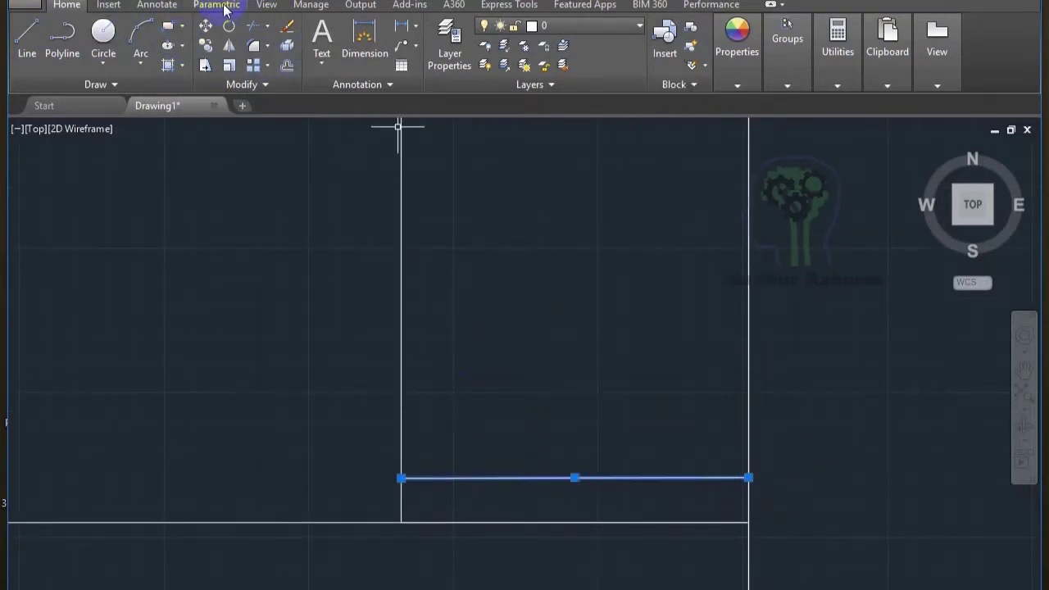
- Draw a zigzag polyline between the walls forming the lower stair treads
text(ar)
key(Return)
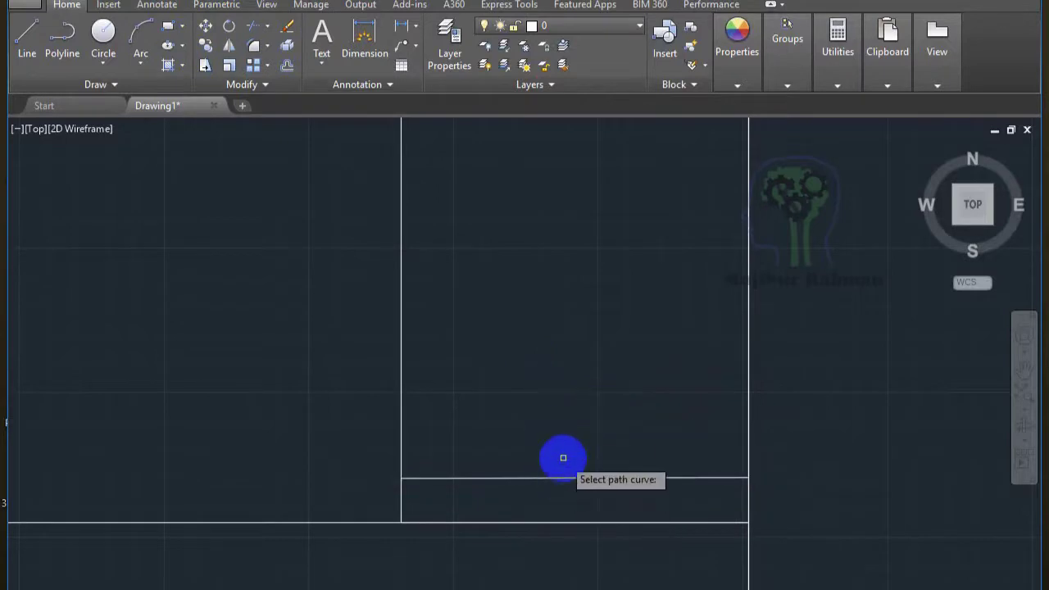
click(748, 430)
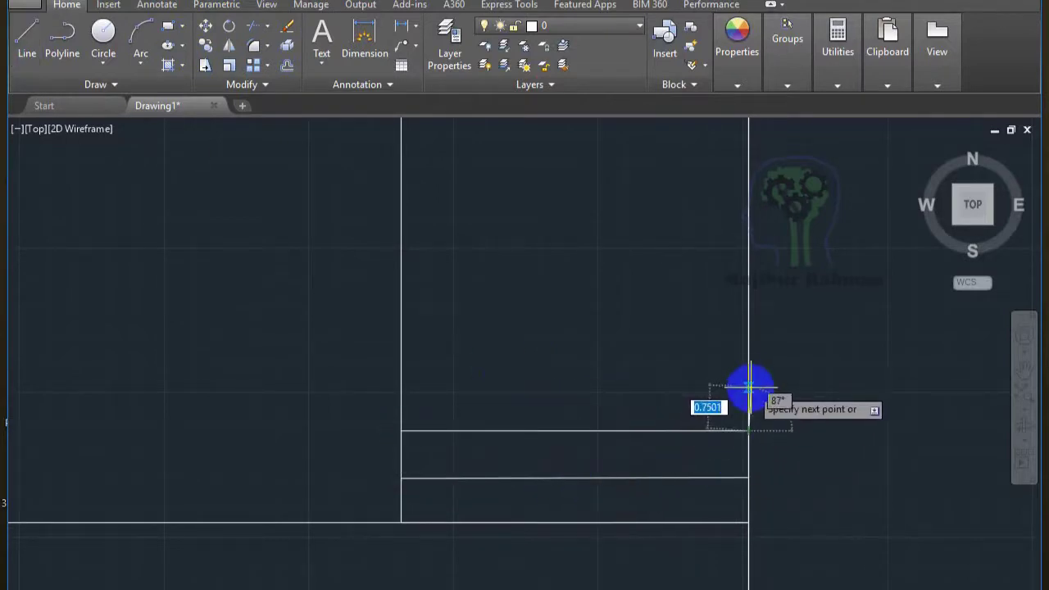
click(748, 383)
click(402, 382)
click(401, 327)
click(748, 328)
click(748, 287)
click(401, 287)
click(402, 222)
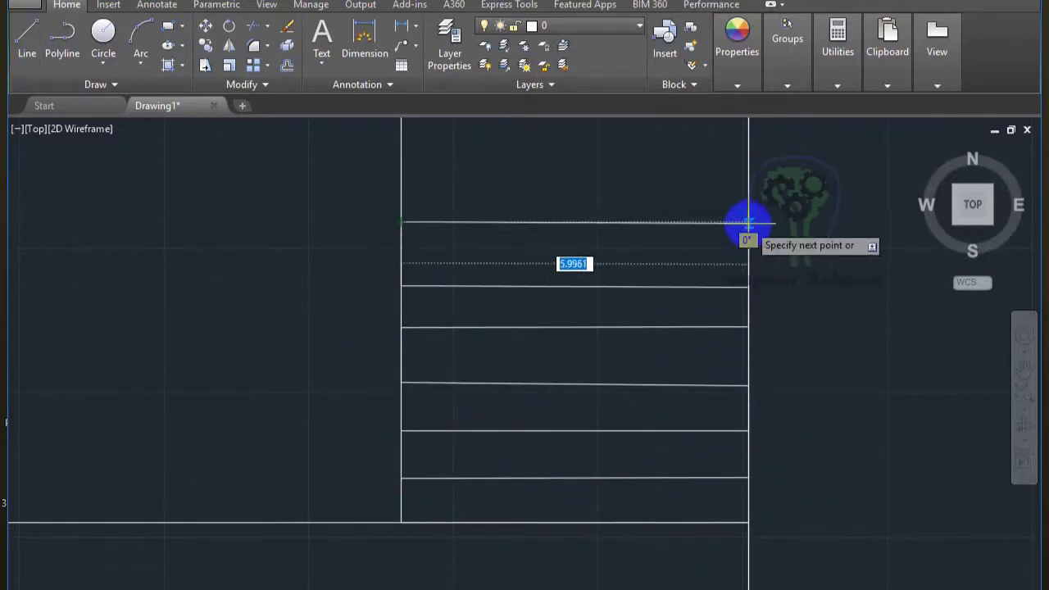
click(748, 221)
- Continue the zigzag treads further up the stairwell
middle_drag(403, 218, 393, 578)
click(739, 514)
click(739, 459)
click(393, 461)
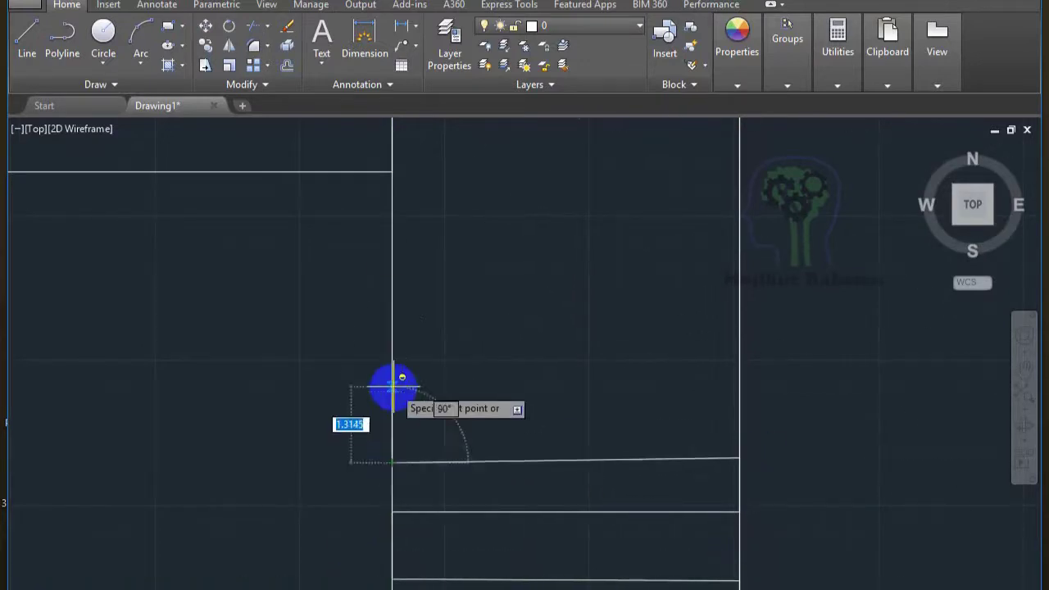
click(393, 404)
click(739, 404)
click(739, 352)
click(739, 243)
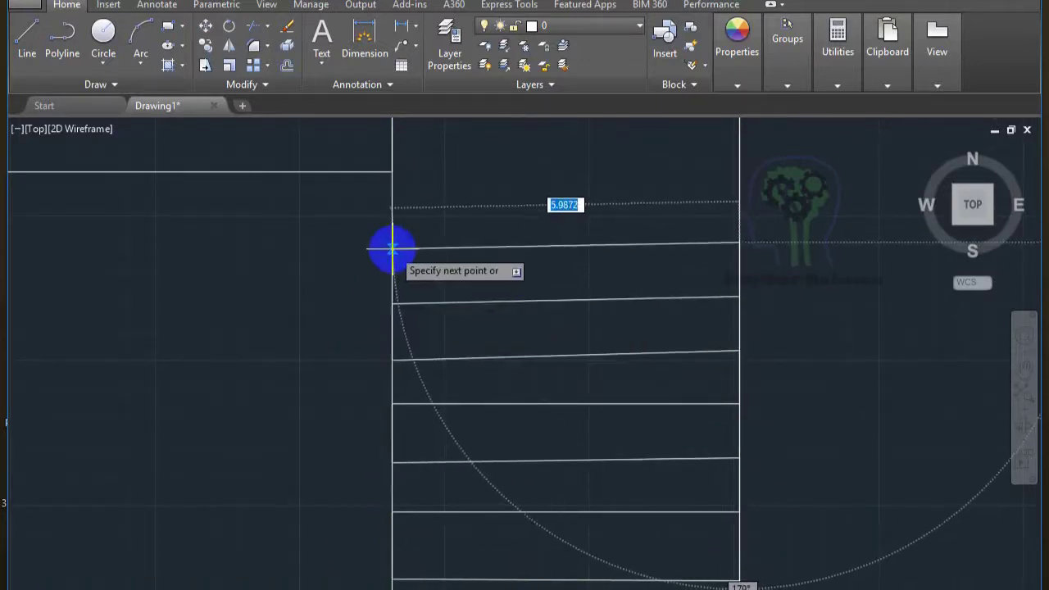
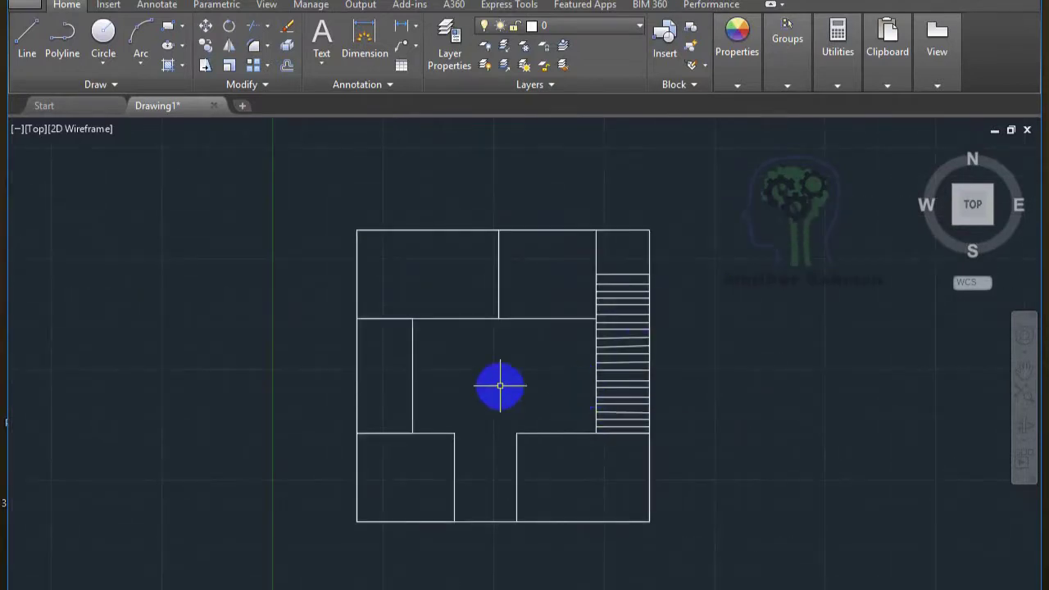
- Draw an inner rectangle with REC inside the first room to give it wall thickness
scroll(322, 352, up, 2)
scroll(257, 235, up, 3)
text(rec)
key(Return)
click(262, 236)
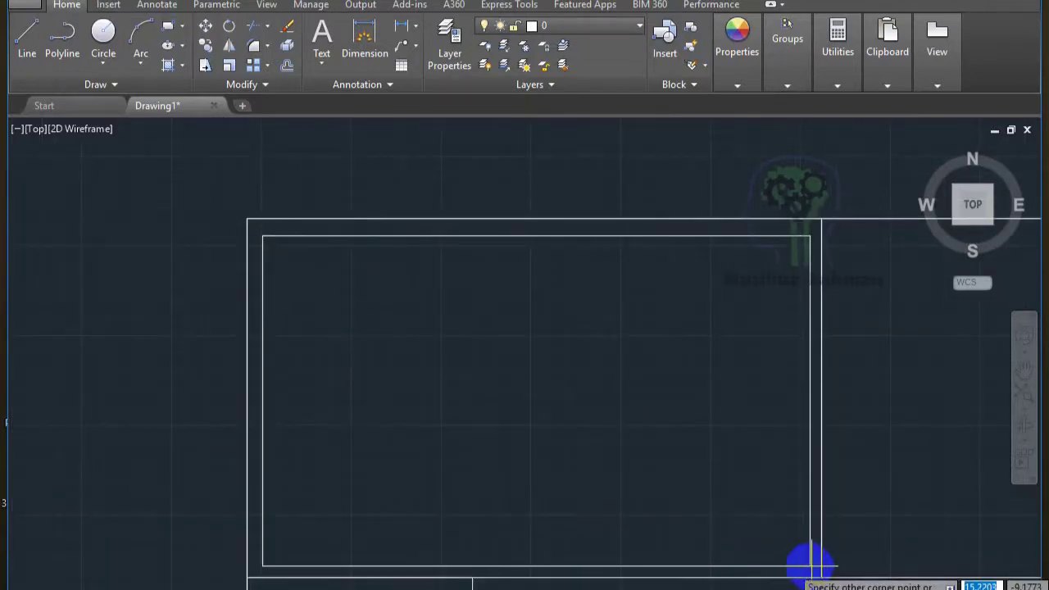
click(811, 563)
click(454, 237)
click(262, 401)
scroll(253, 404, down, 2)
- Draw a slightly smaller inner rectangle inside the neighbouring room
middle_drag(420, 435, 161, 302)
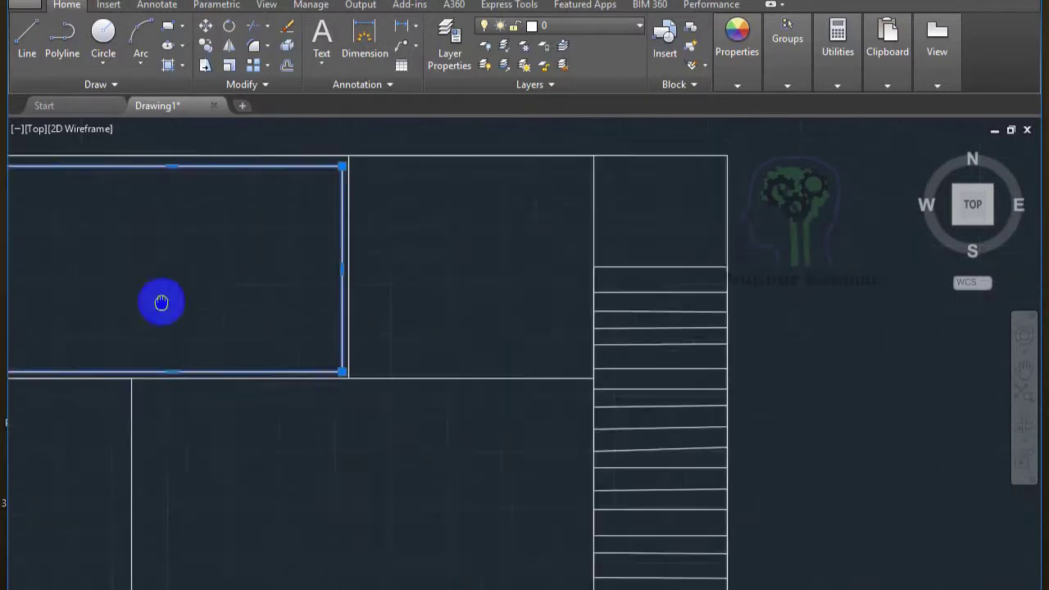
key(Return)
click(435, 360)
scroll(620, 540, up, 2)
click(629, 527)
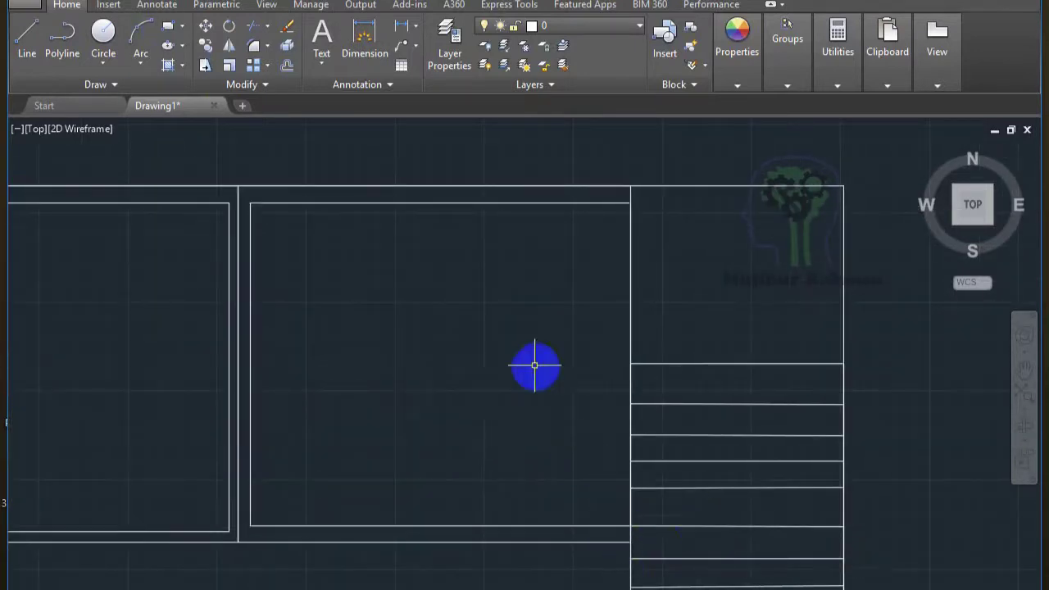
click(510, 525)
scroll(540, 516, up, 3)
scroll(549, 368, down, 5)
- Draw an inner rectangle inside the next room
middle_drag(541, 290, 451, 387)
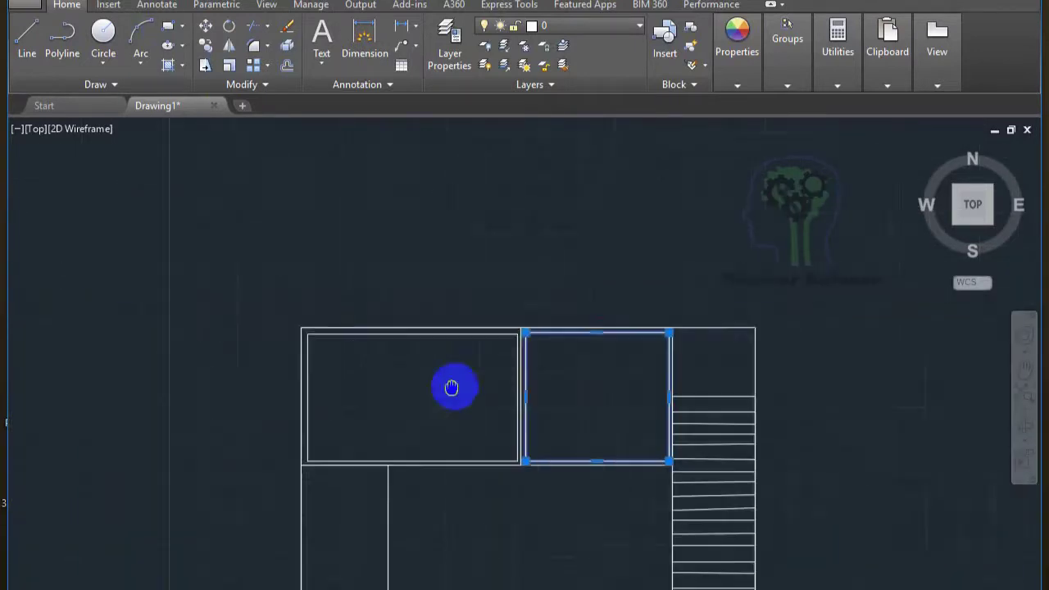
scroll(405, 452, up, 3)
scroll(328, 328, down, 4)
click(168, 25)
scroll(328, 176, up, 4)
click(330, 168)
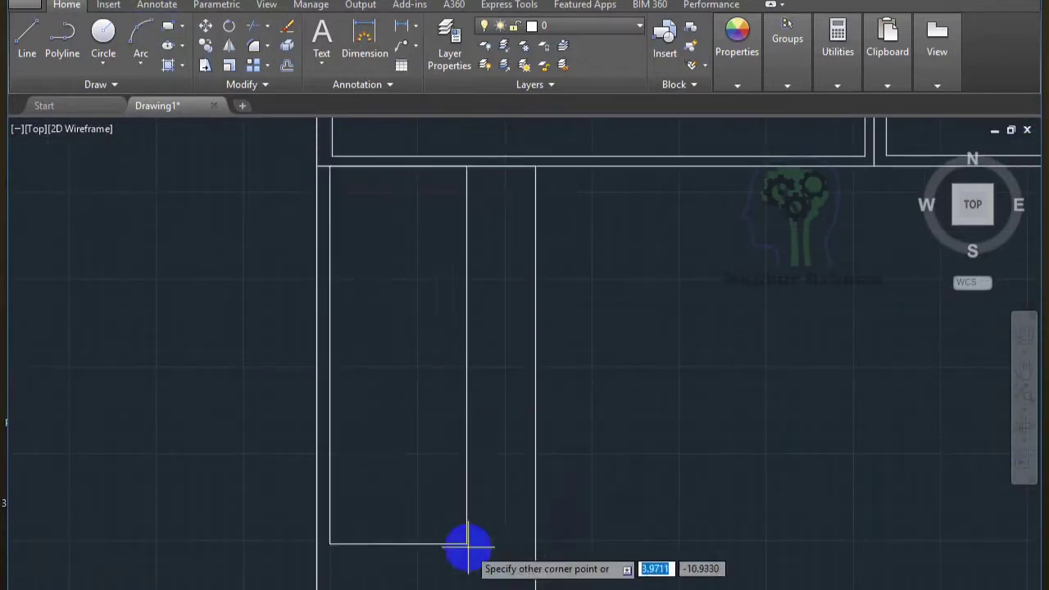
scroll(395, 571, down, 1)
click(540, 499)
scroll(399, 417, up, 1)
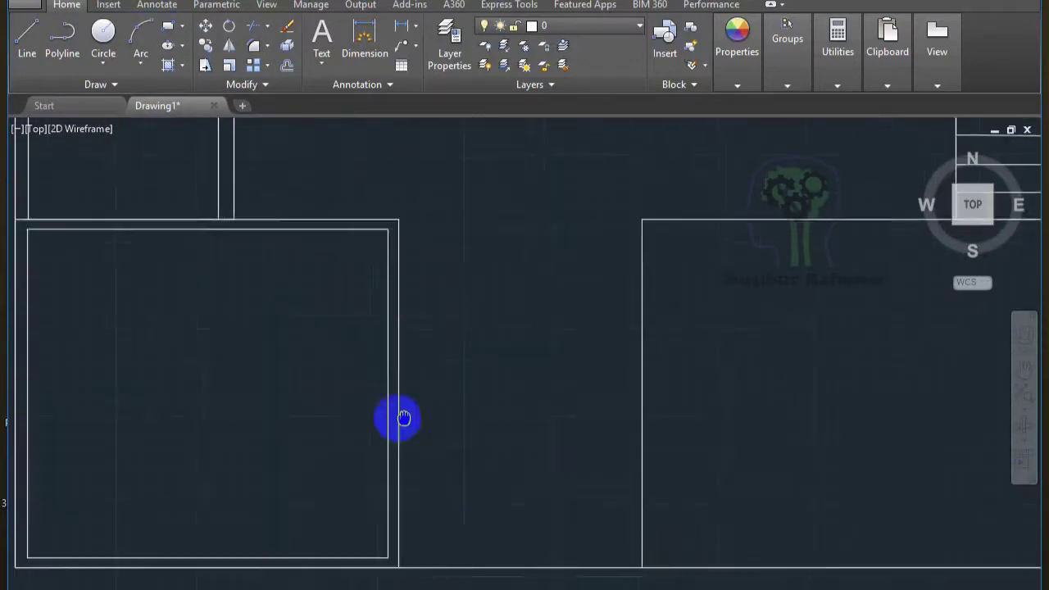
scroll(391, 472, down, 3)
scroll(390, 472, up, 3)
- Measure the gap between the wall lines with a linear dimension
click(365, 37)
click(382, 264)
click(382, 282)
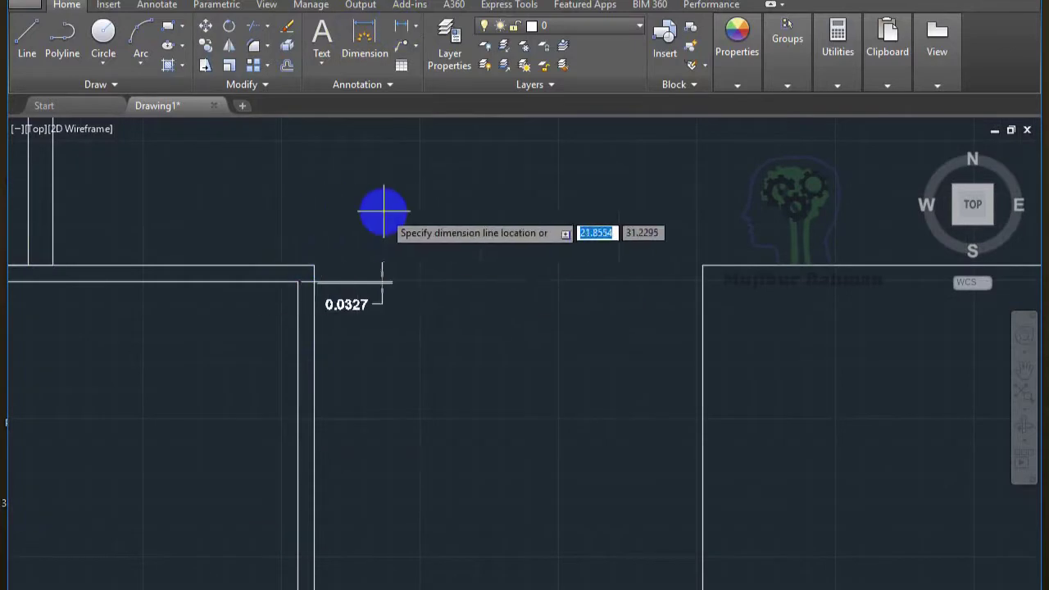
scroll(332, 508, down, 5)
scroll(332, 507, up, 5)
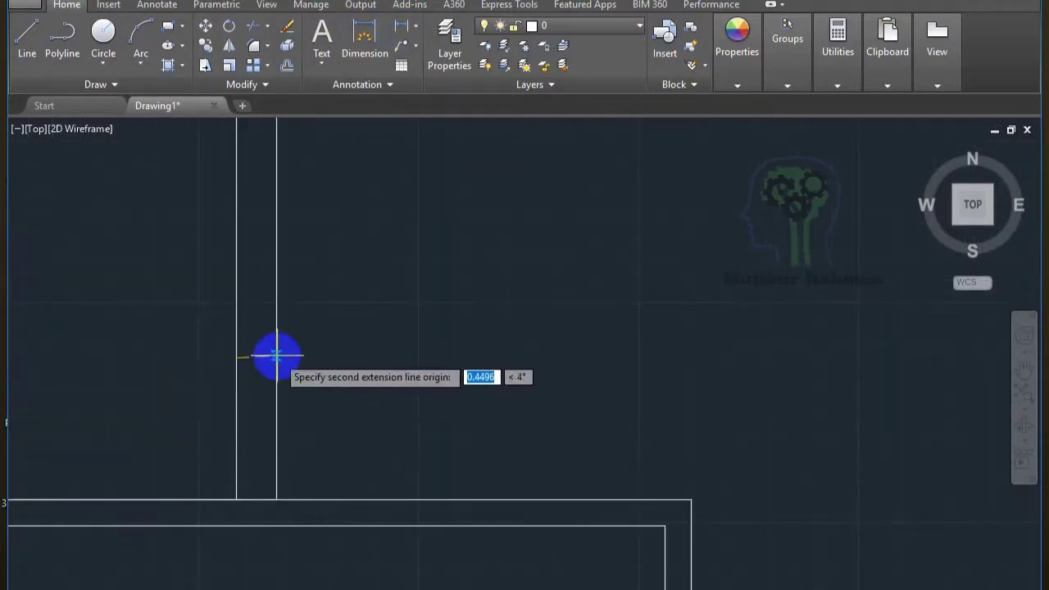
scroll(355, 376, down, 3)
- Begin drawing a line along the wall
click(27, 37)
click(574, 447)
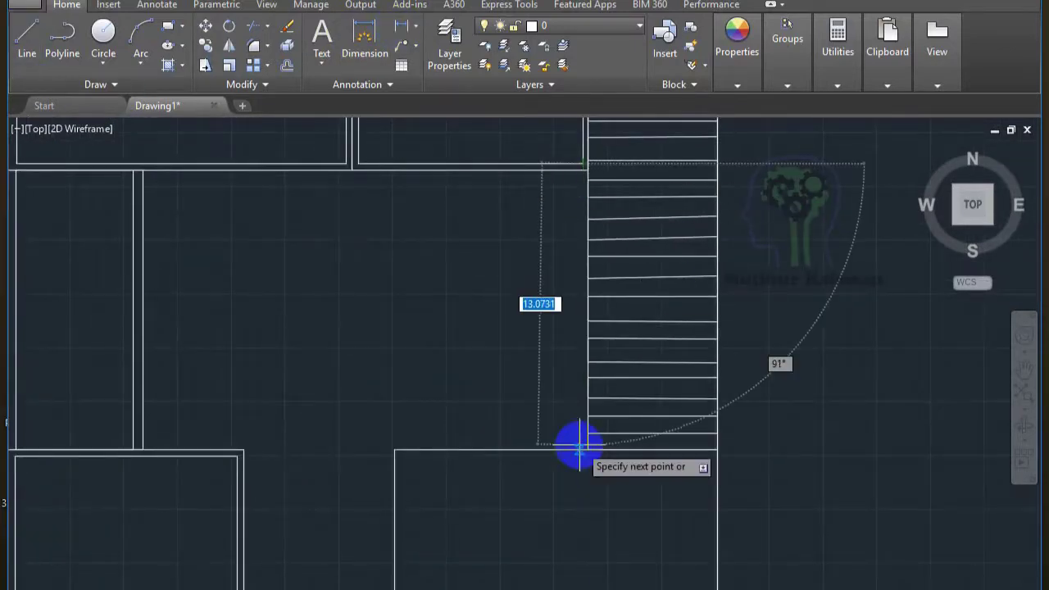
scroll(573, 445, up, 2)
scroll(458, 498, down, 3)
scroll(499, 533, up, 3)
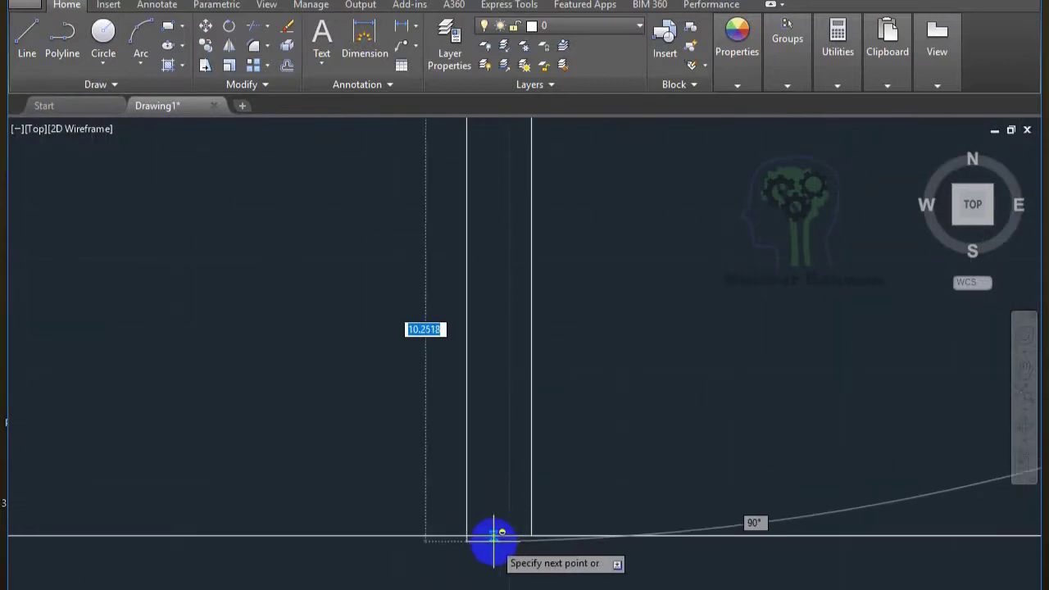
scroll(480, 265, down, 3)
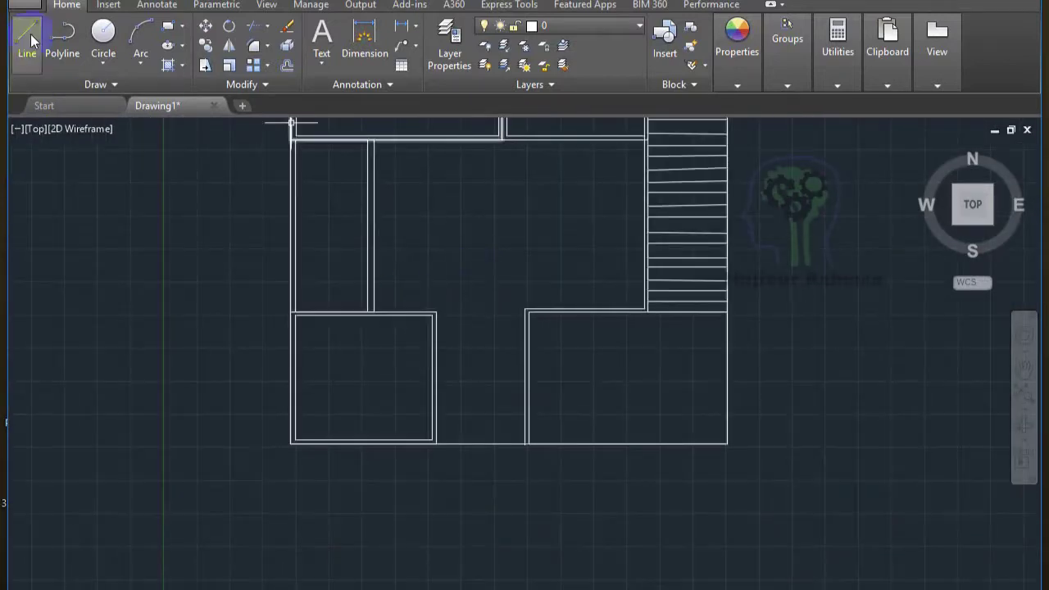
- Draw a short vertical door jamb line across the wall
click(30, 39)
scroll(270, 298, up, 3)
click(427, 377)
scroll(593, 388, down, 2)
scroll(702, 580, up, 2)
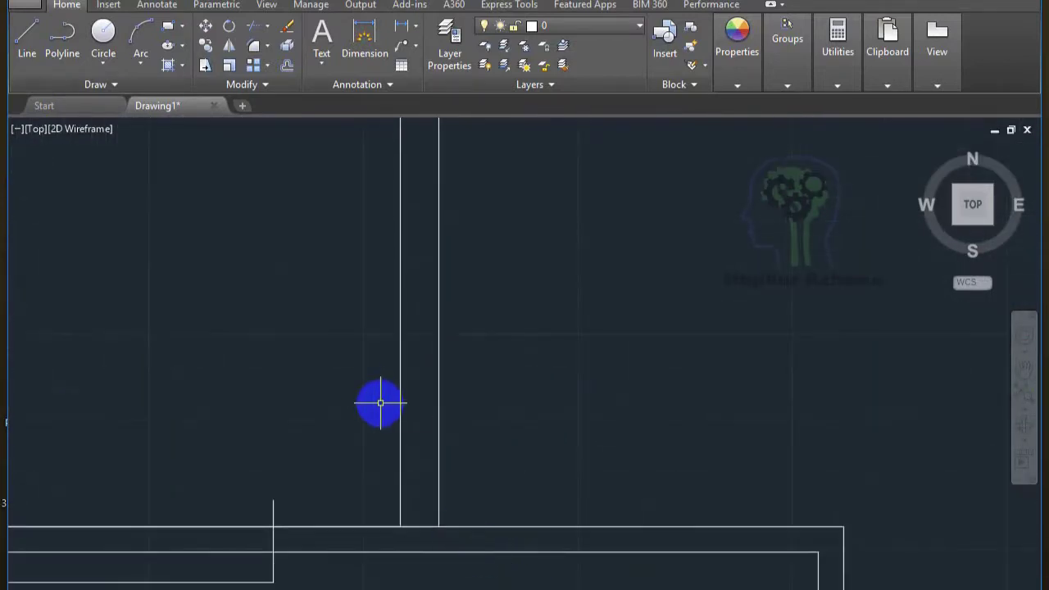
click(770, 576)
scroll(492, 459, down, 2)
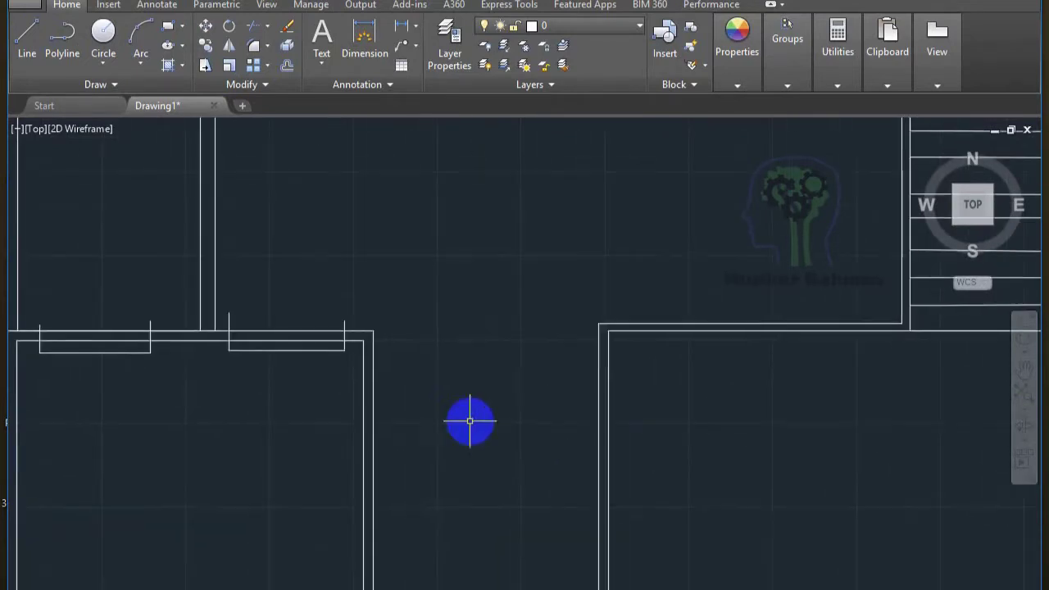
click(636, 438)
scroll(672, 475, down, 2)
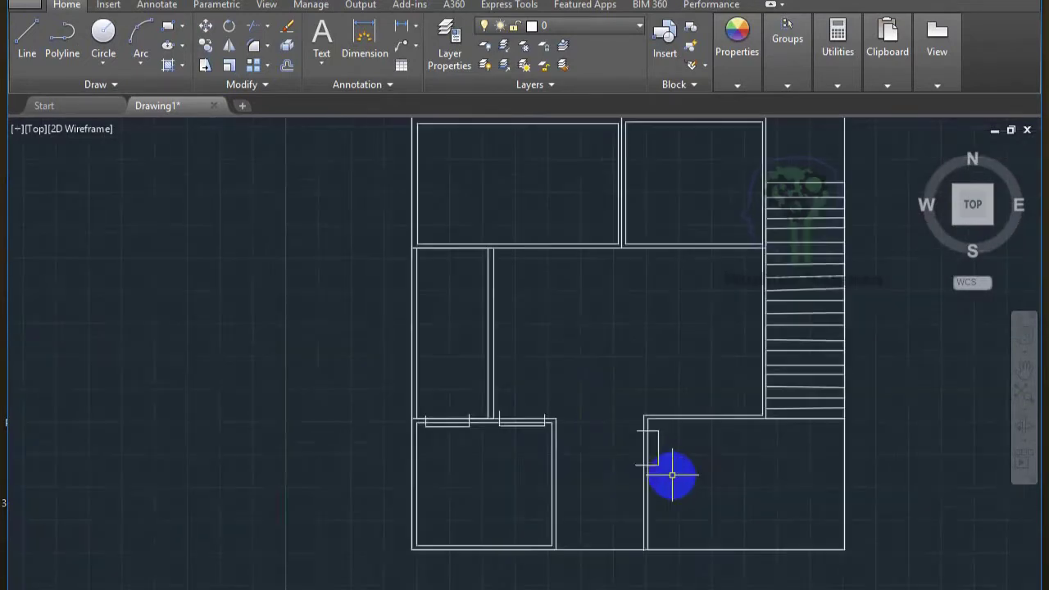
scroll(495, 363, up, 1)
scroll(519, 445, up, 2)
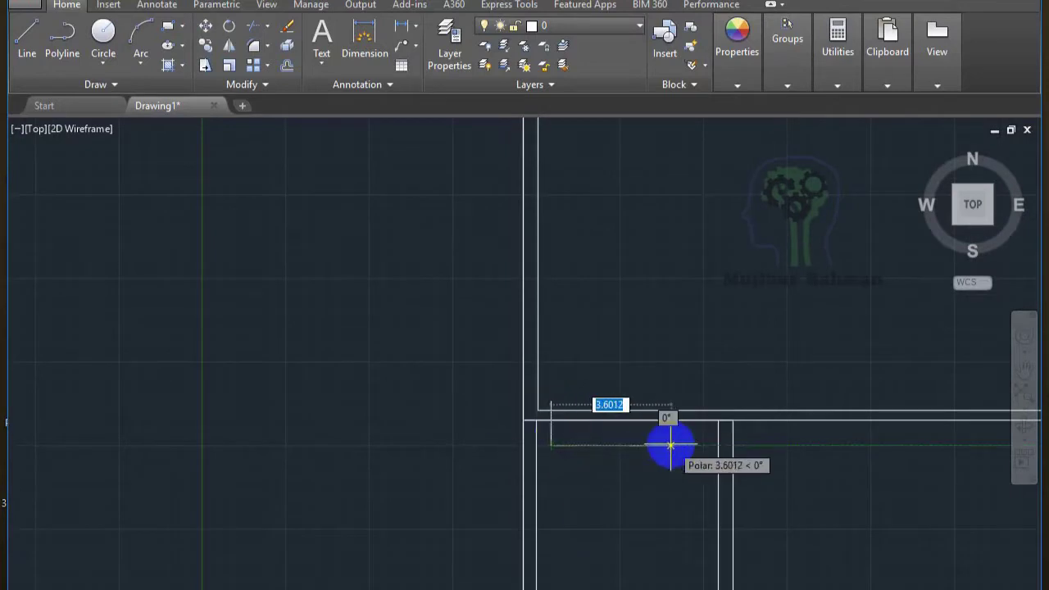
scroll(644, 459, down, 1)
- Draw the small rectangular door-opening outline across the wall
key(Return)
key(Return)
scroll(655, 508, down, 1)
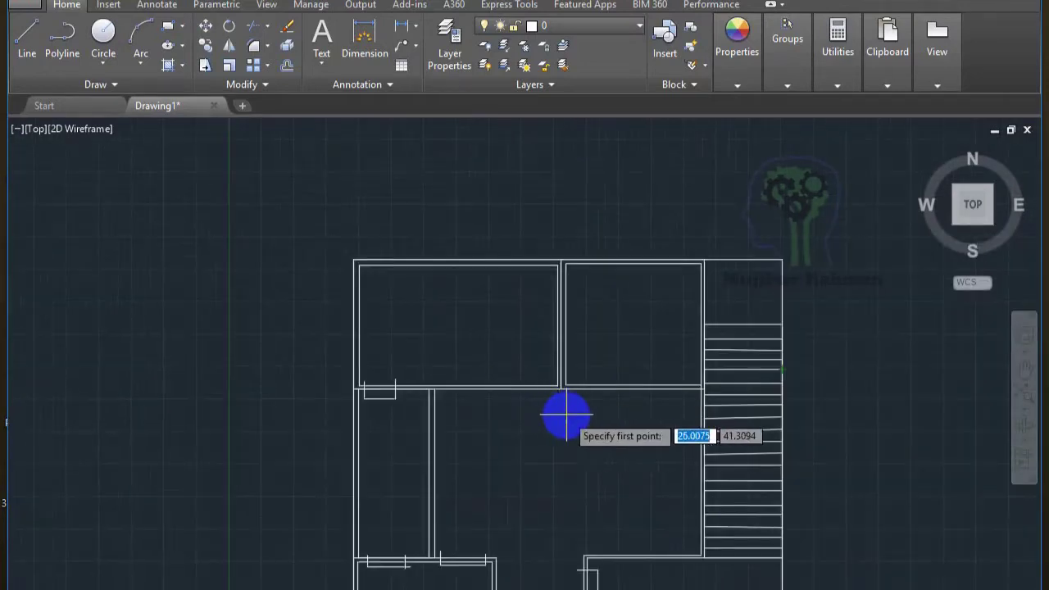
click(496, 425)
click(531, 442)
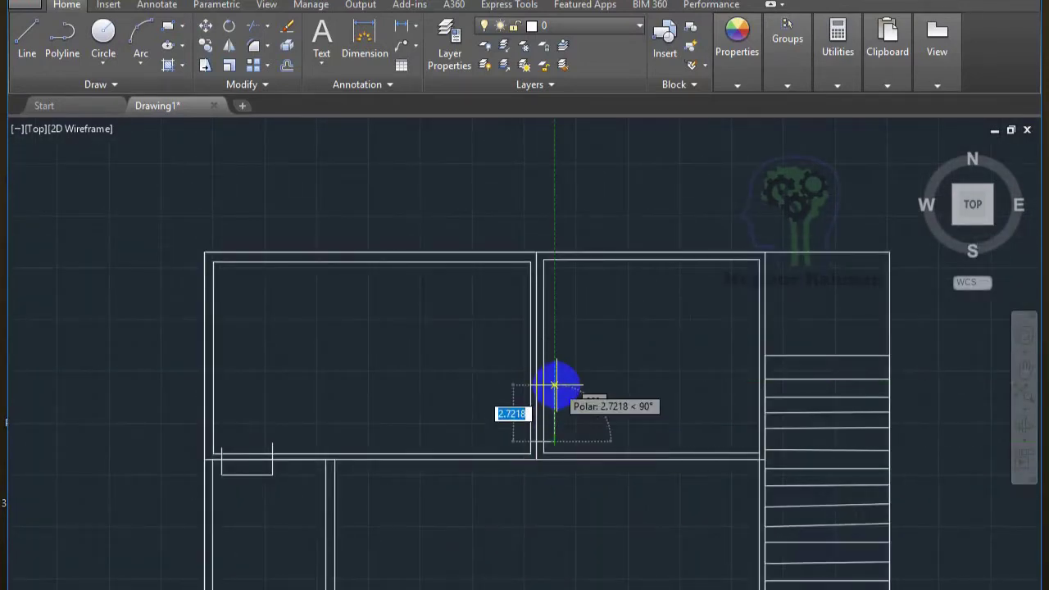
scroll(458, 506, down, 4)
scroll(532, 562, up, 5)
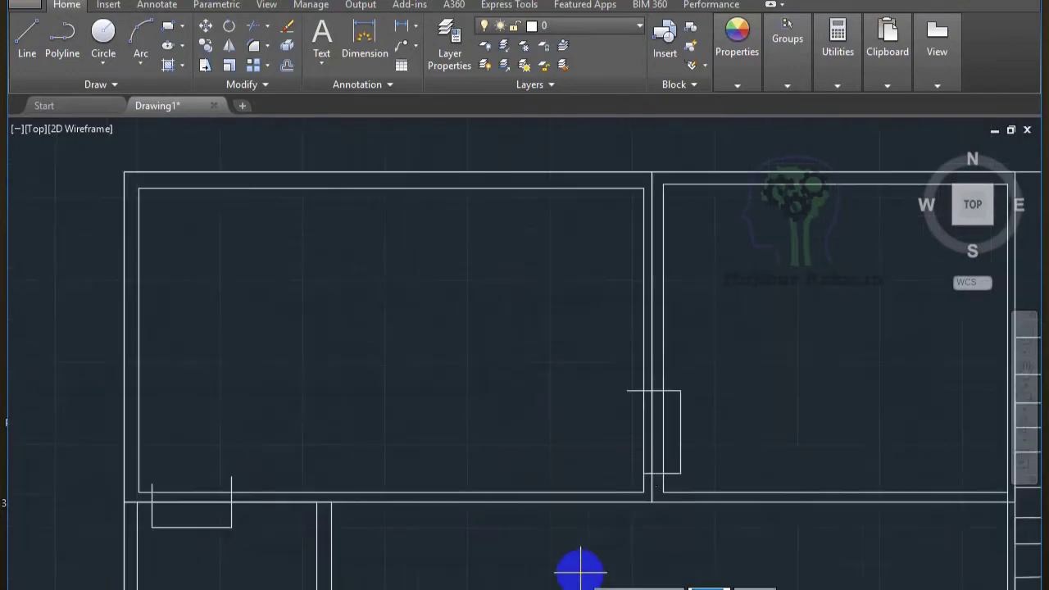
scroll(631, 495, down, 2)
scroll(417, 383, down, 1)
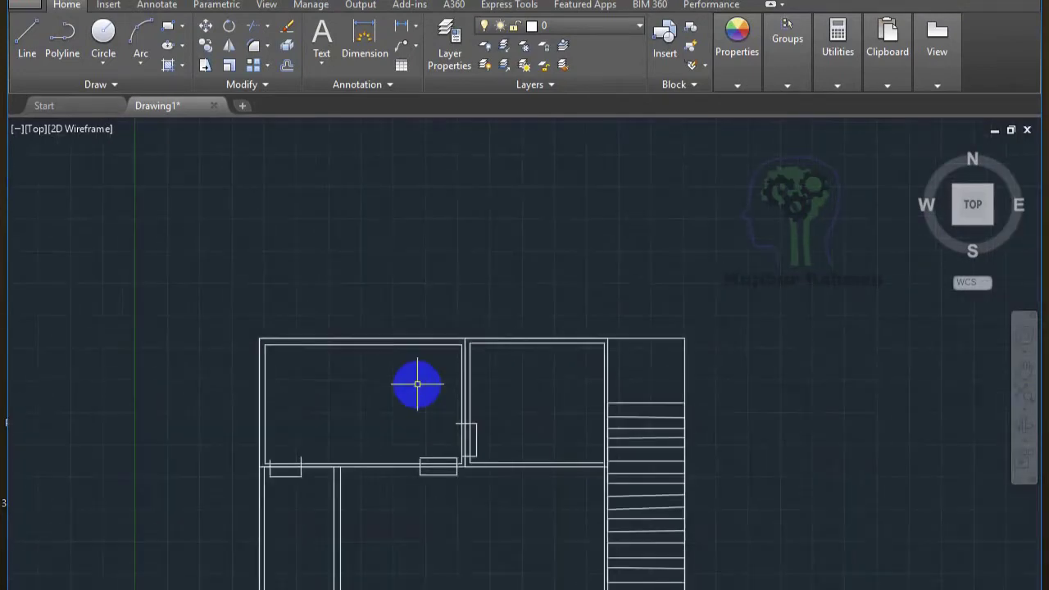
- Trim away the middle wall line using the wall as the cutting edge
text(tr)
middle_drag(417, 419, 339, 204)
click(468, 328)
key(Return)
scroll(464, 311, up, 3)
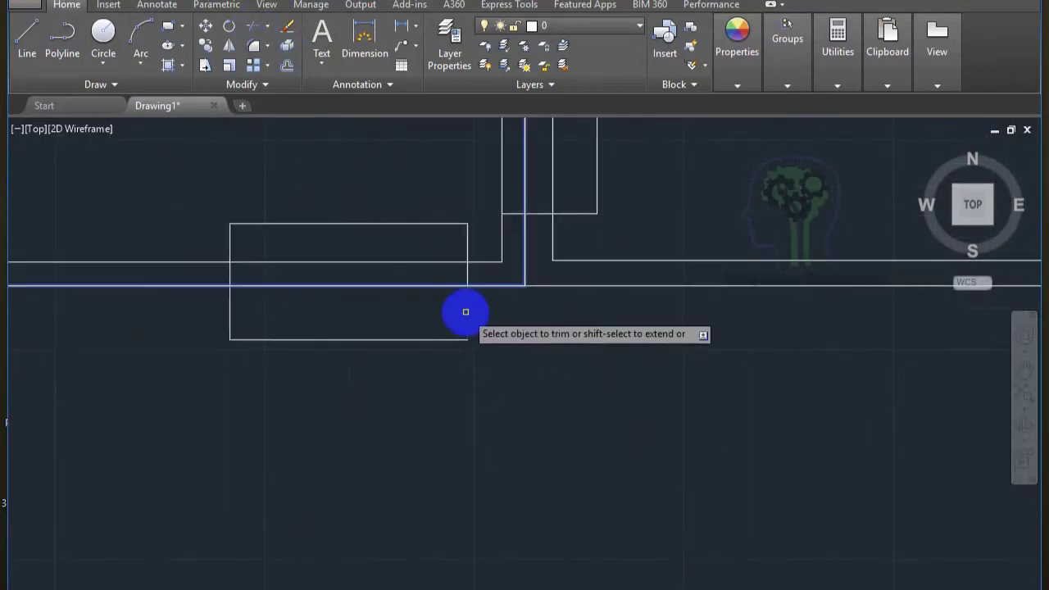
click(399, 259)
middle_drag(399, 259, 574, 363)
scroll(575, 382, down, 1)
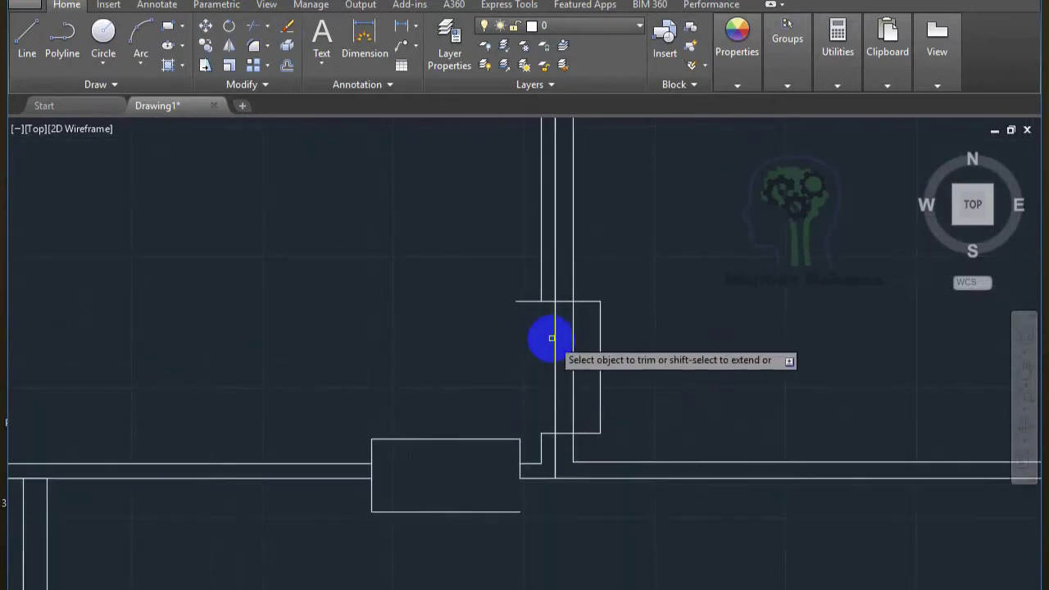
scroll(552, 337, down, 3)
scroll(530, 407, up, 5)
scroll(623, 483, down, 2)
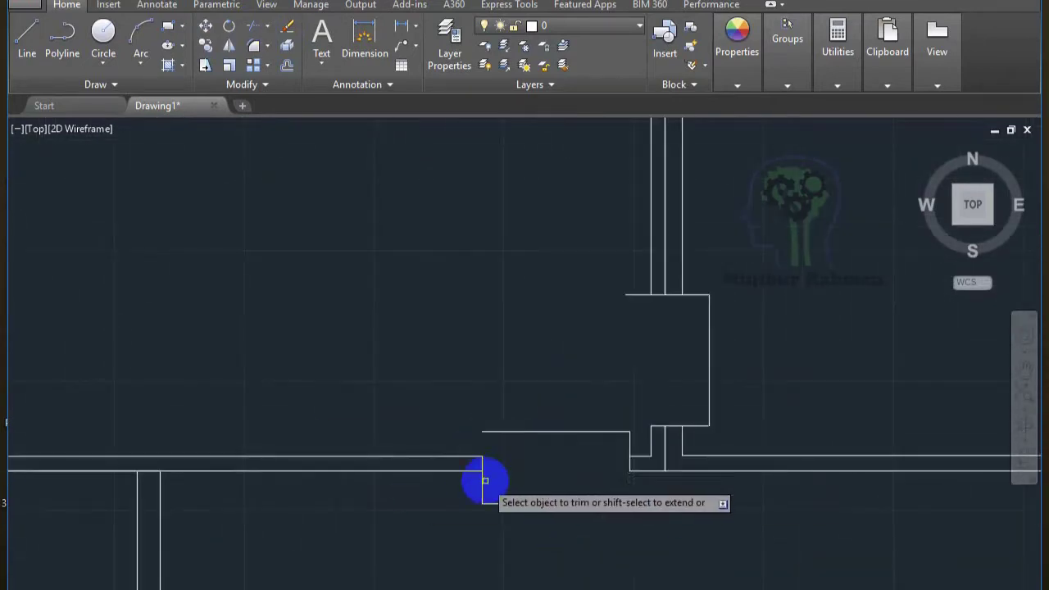
scroll(632, 440, up, 2)
scroll(520, 499, down, 2)
scroll(789, 457, down, 2)
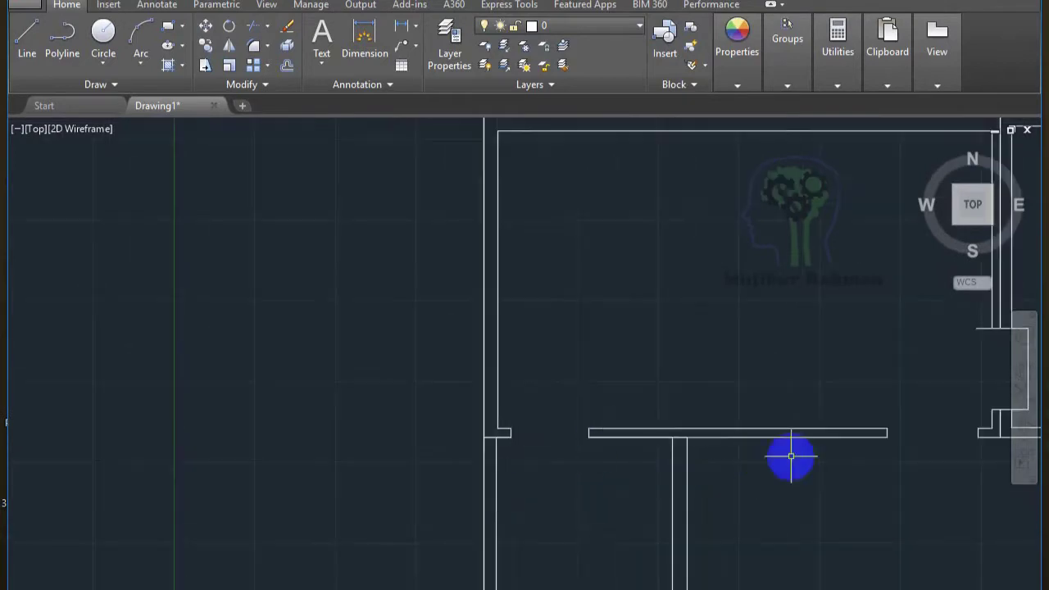
scroll(331, 381, up, 4)
click(378, 344)
scroll(386, 583, down, 3)
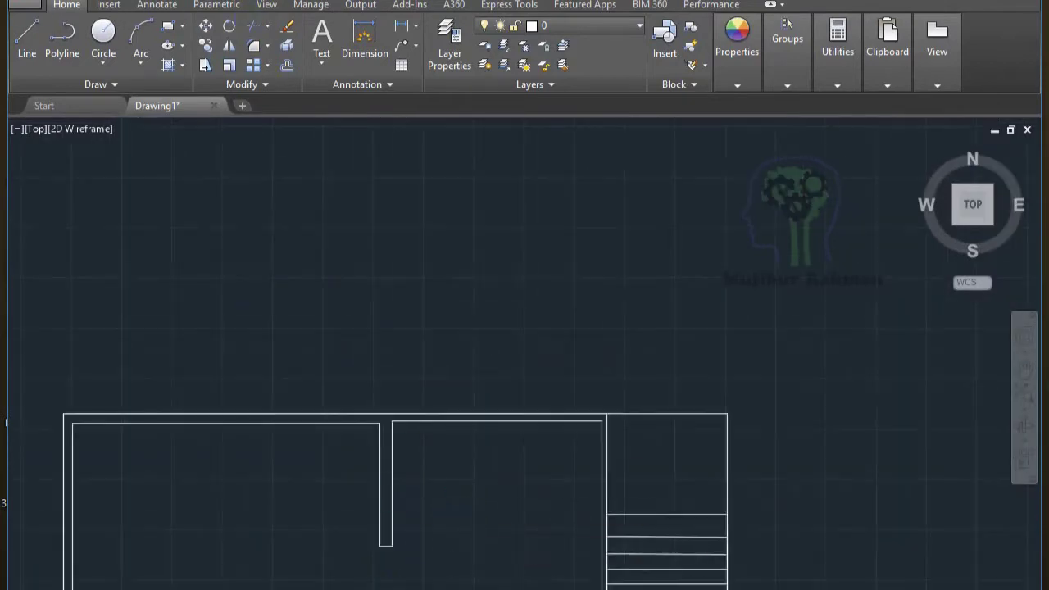
- Trim the remaining wall lines at the corner with a crossing selection
middle_drag(567, 562, 480, 440)
scroll(562, 505, up, 3)
click(597, 532)
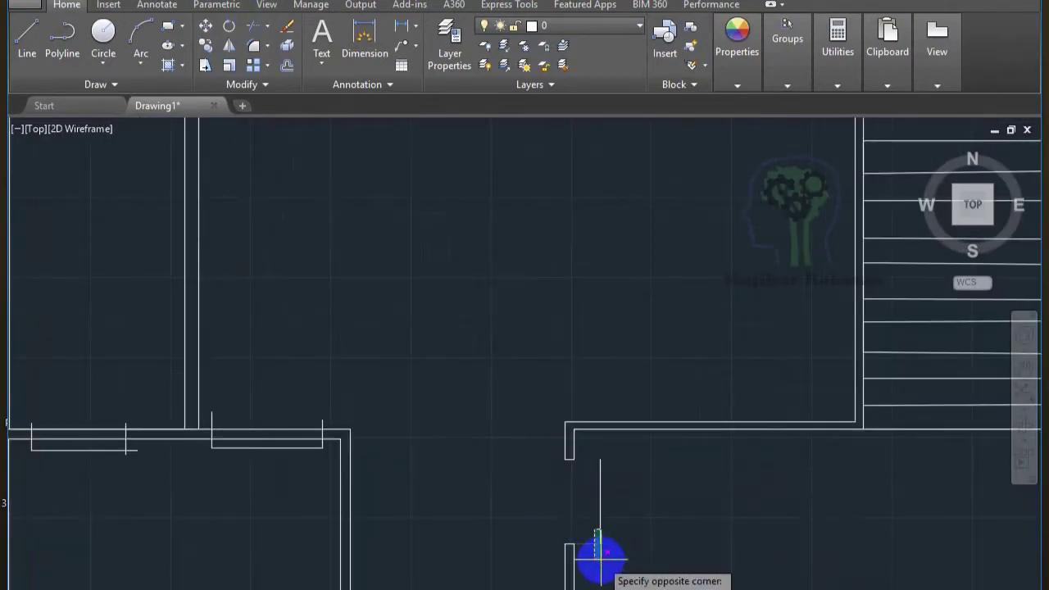
scroll(468, 499, up, 2)
click(117, 355)
scroll(445, 539, down, 3)
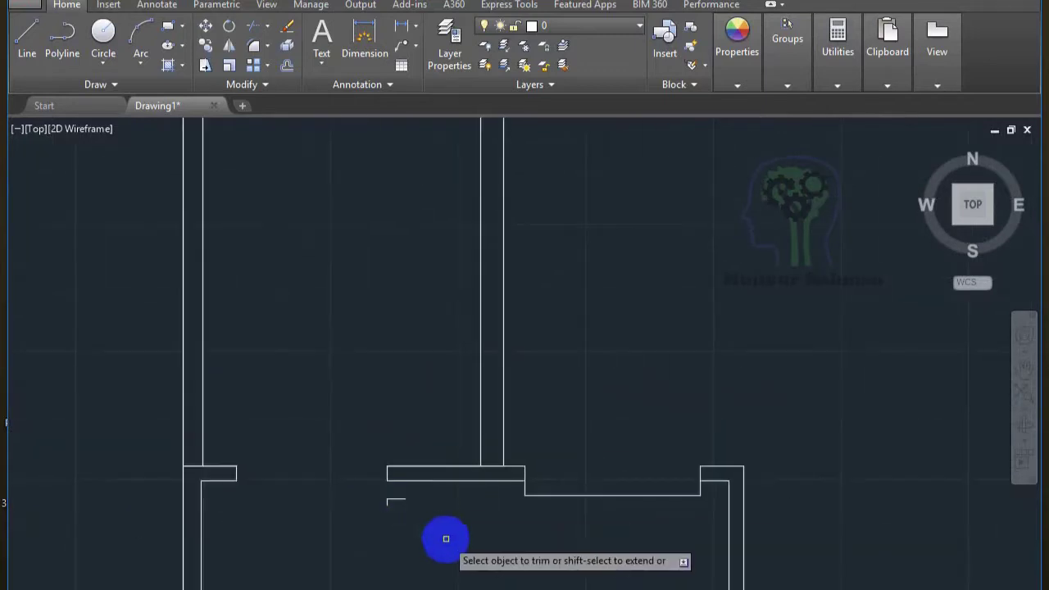
scroll(331, 448, up, 4)
scroll(331, 448, down, 3)
scroll(544, 503, down, 3)
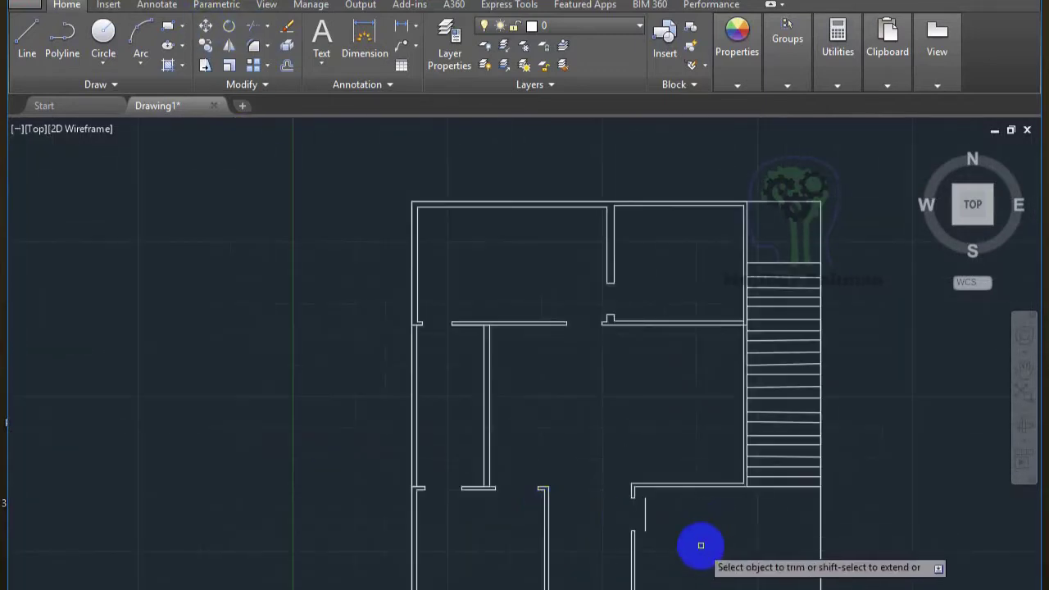
scroll(645, 514, up, 3)
click(390, 516)
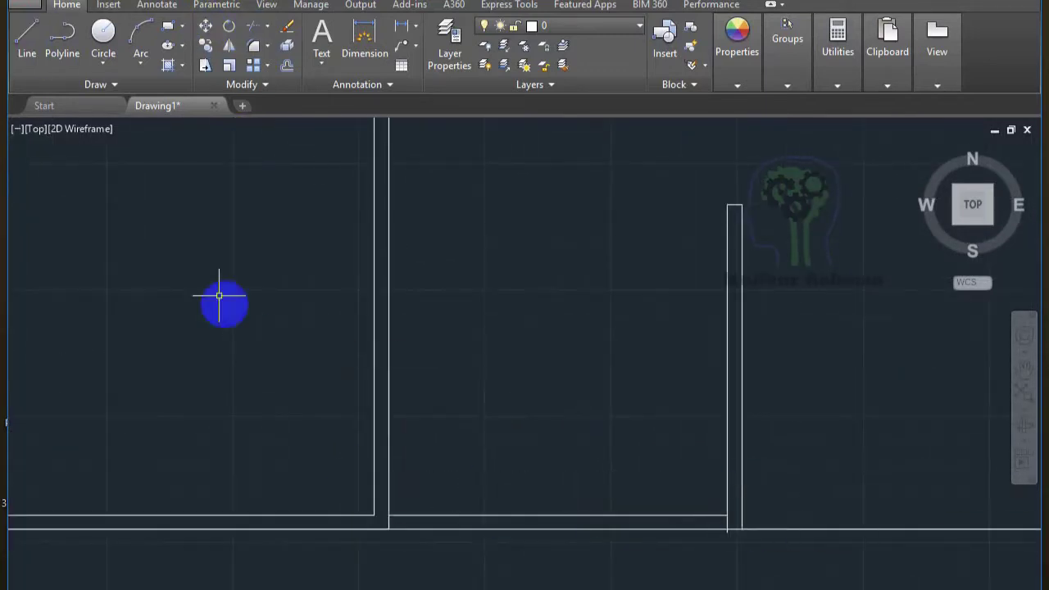
scroll(647, 519, down, 3)
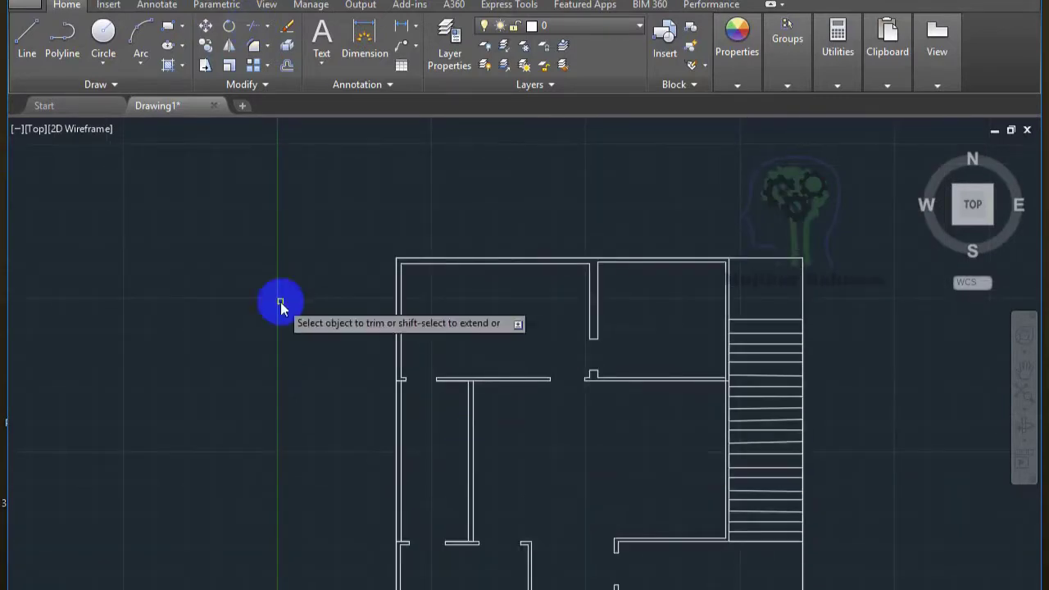
scroll(280, 304, down, 2)
scroll(478, 342, up, 2)
- Save the floor plan to the Desktop as Drawing1.dwg
click(38, 5)
click(49, 168)
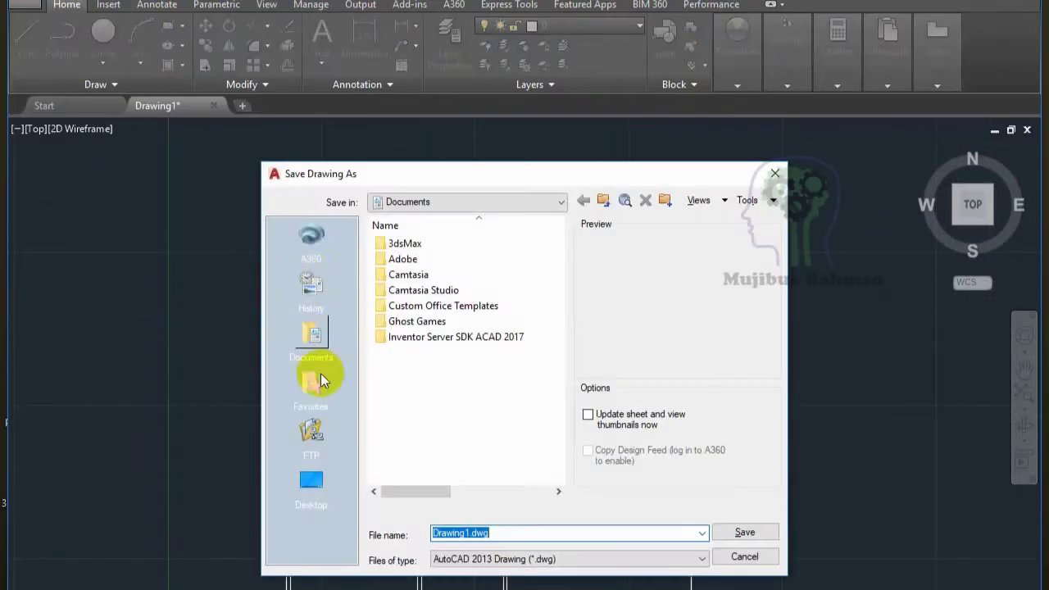
click(311, 480)
click(693, 559)
click(690, 569)
click(742, 535)
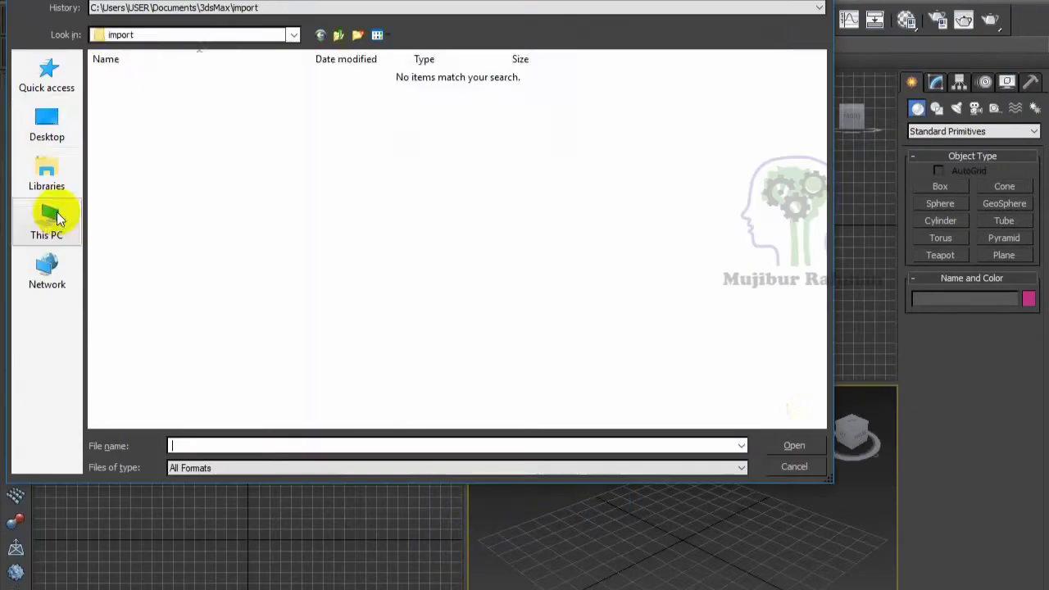
- Import Drawing1.dwg into 3ds Max and review the snap settings
click(47, 210)
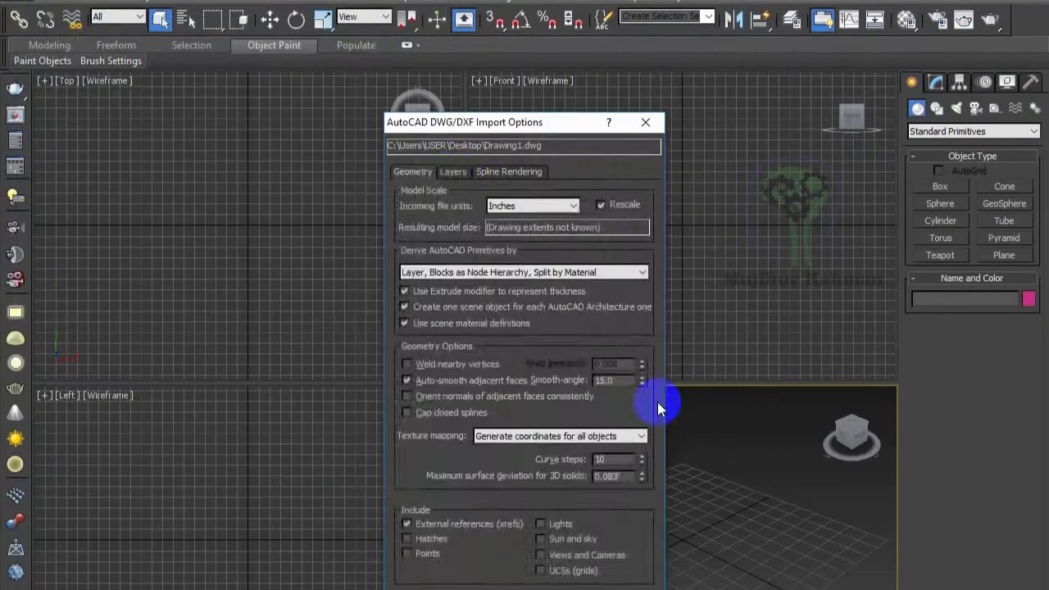
click(411, 175)
key(Return)
middle_drag(848, 435, 587, 505)
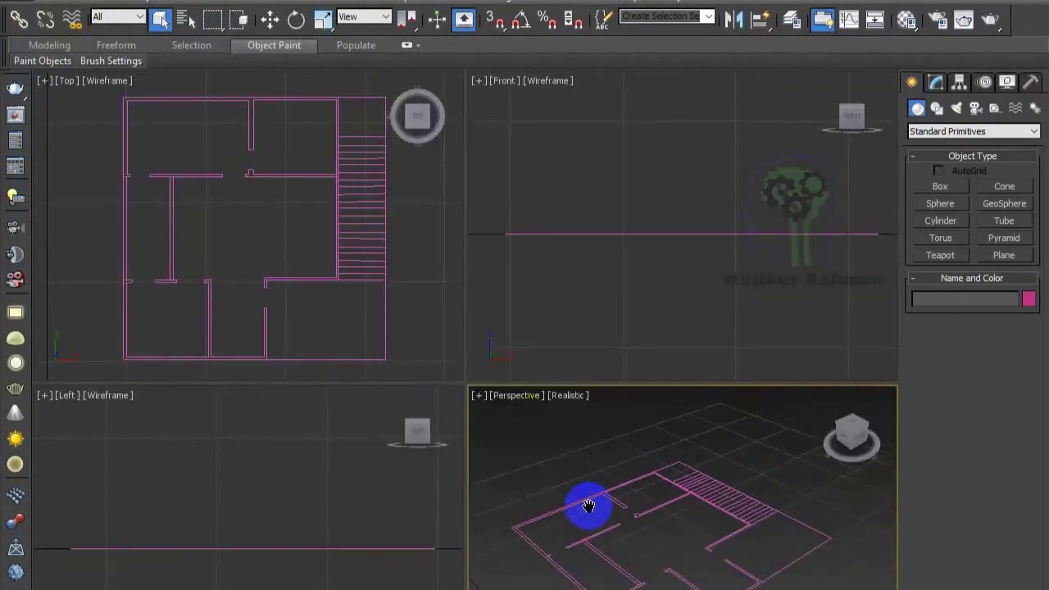
right_click(496, 33)
click(628, 269)
- Maximize the perspective view and turn on snapping to the floor plan lines
click(940, 186)
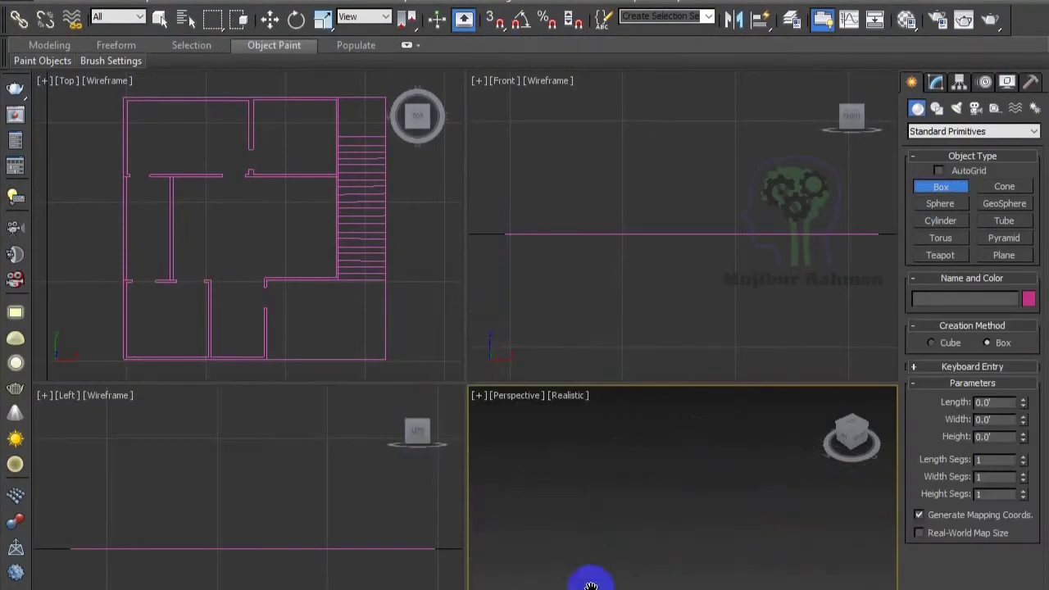
scroll(593, 576, up, 5)
key(alt+w)
right_click(440, 467)
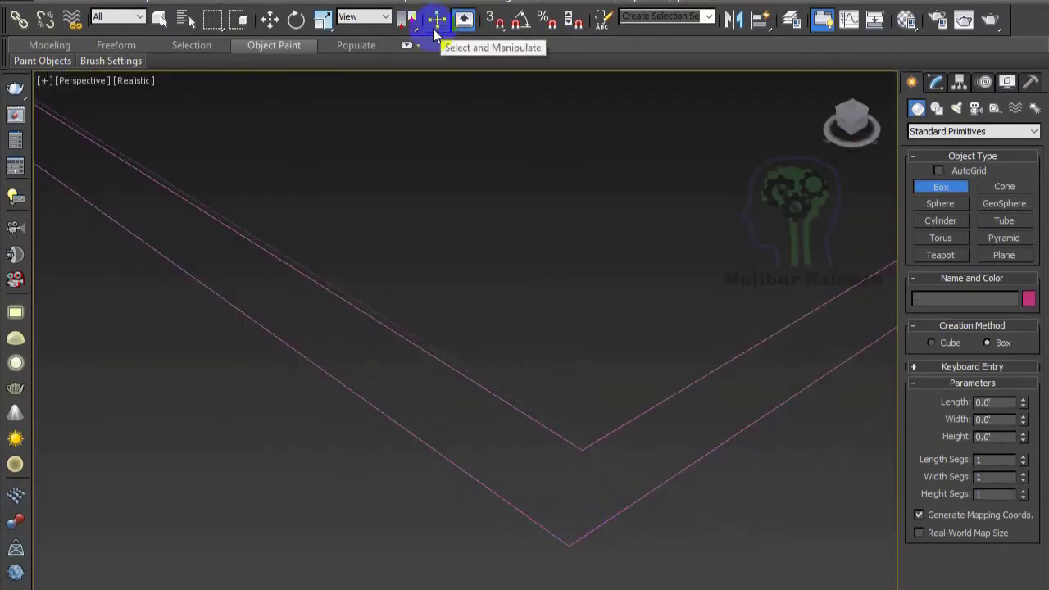
right_click(495, 20)
click(639, 264)
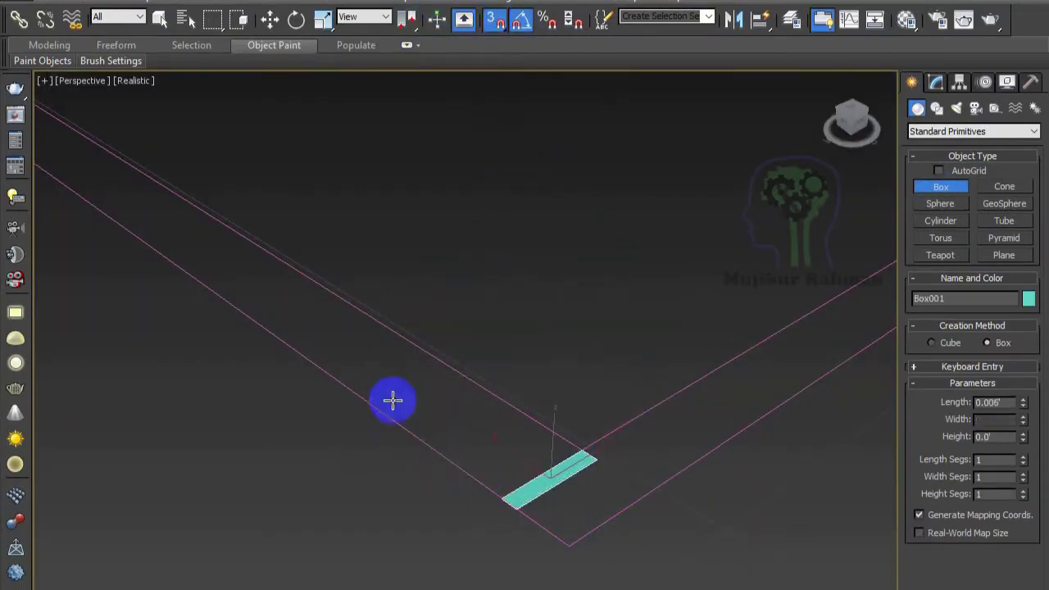
- Draw the first thin wall boxes along the plan's wall lines
alt+middle_drag(438, 412, 613, 382)
drag(402, 442, 562, 374)
click(562, 374)
alt+middle_drag(562, 374, 381, 339)
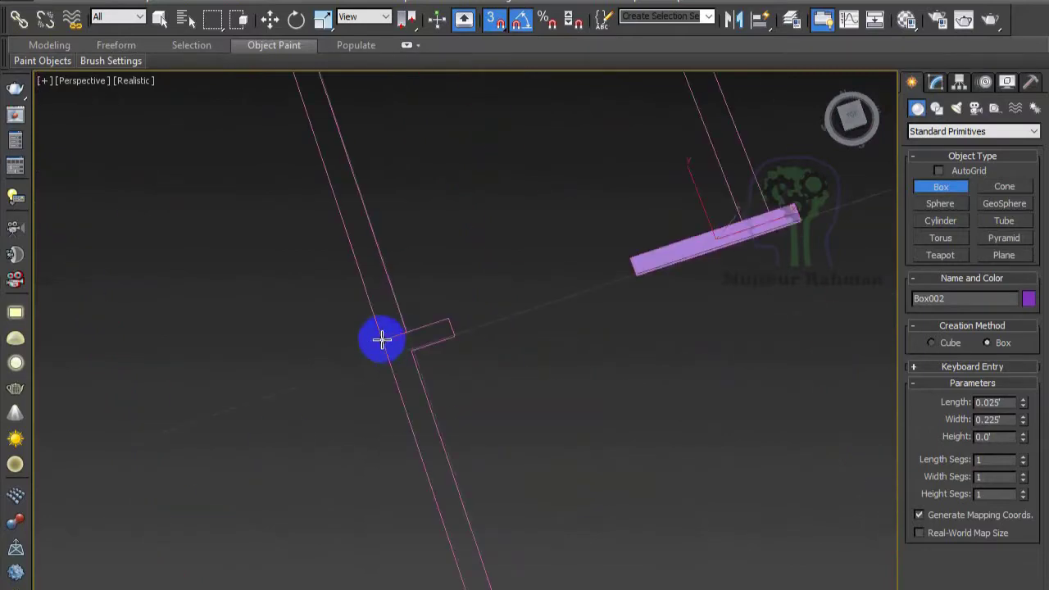
drag(382, 339, 464, 487)
scroll(464, 487, down, 5)
alt+middle_drag(485, 385, 634, 367)
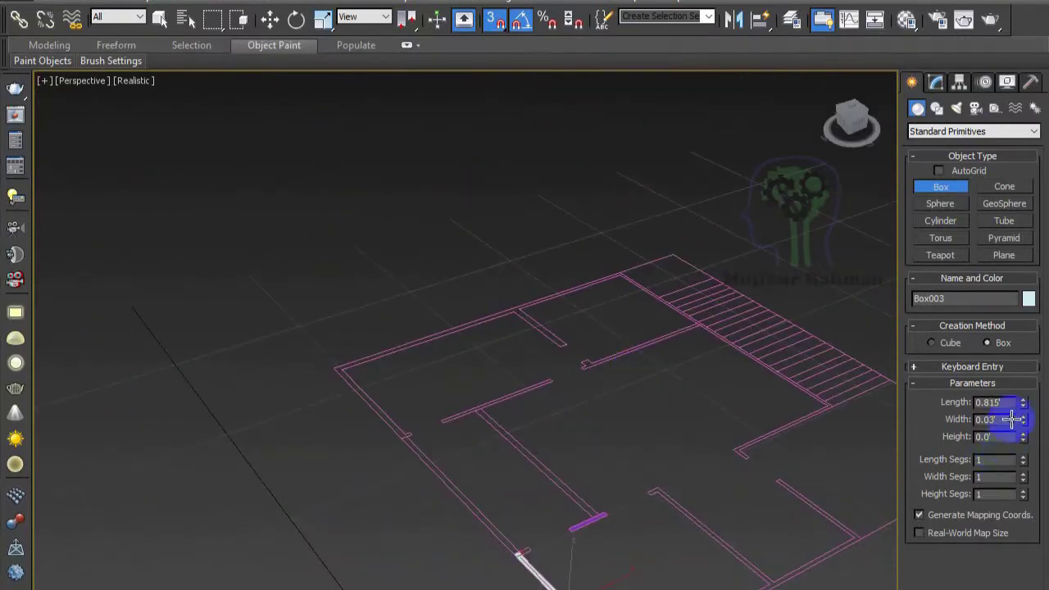
click(512, 467)
alt+middle_drag(392, 391, 287, 246)
click(632, 555)
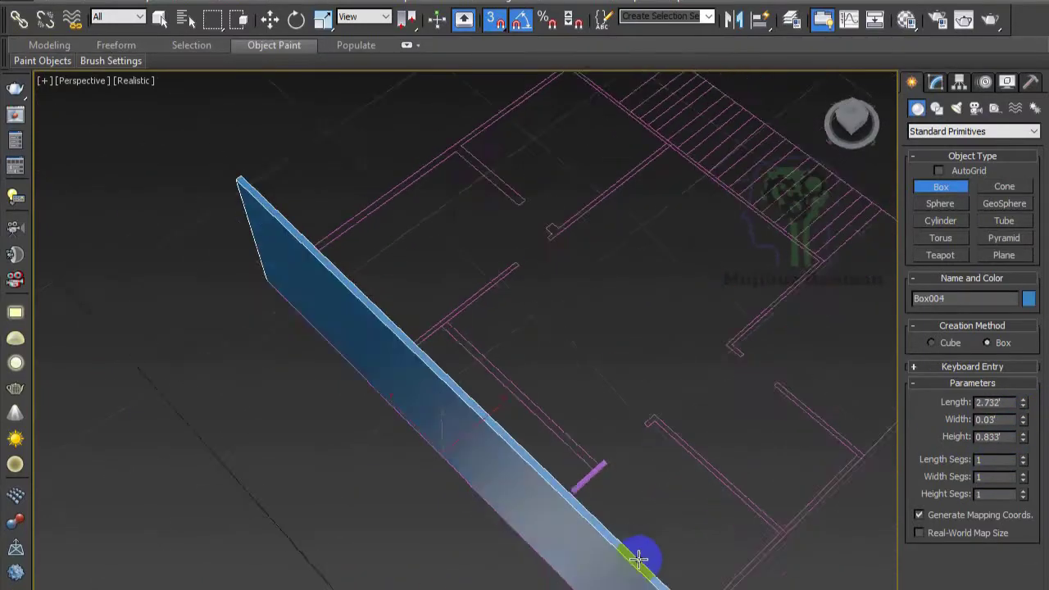
scroll(496, 375, up, 5)
mouse_move(497, 374)
alt+middle_down()
mouse_move(544, 548)
mouse_move(485, 429)
alt+middle_up()
scroll(485, 430, down, 3)
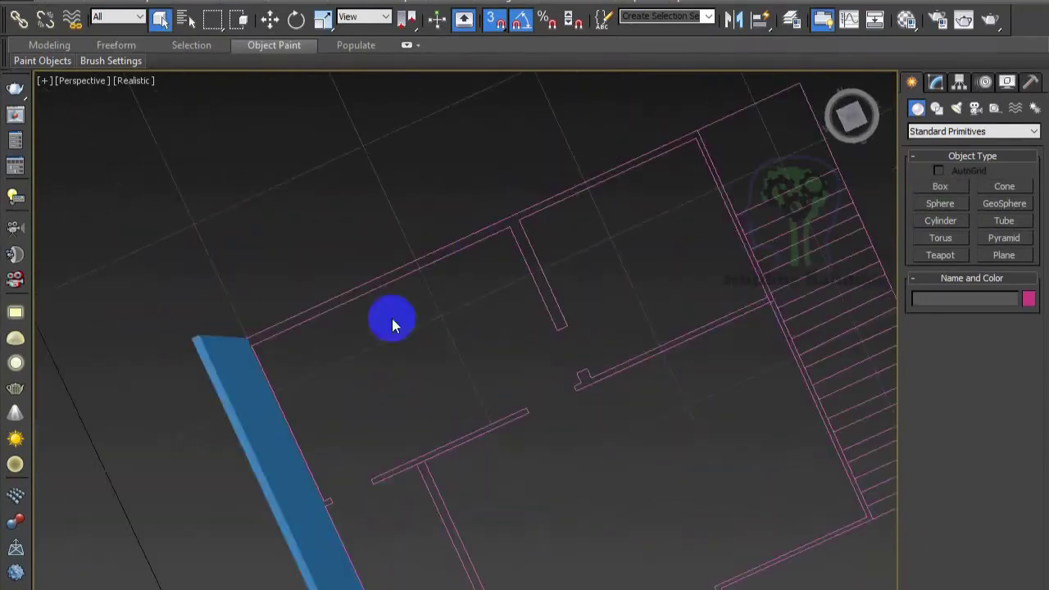
- Add more wall boxes, including a perpendicular corner wall and the front wall
click(939, 186)
drag(245, 341, 702, 140)
alt+middle_drag(702, 140, 714, 212)
click(714, 211)
drag(713, 212, 702, 510)
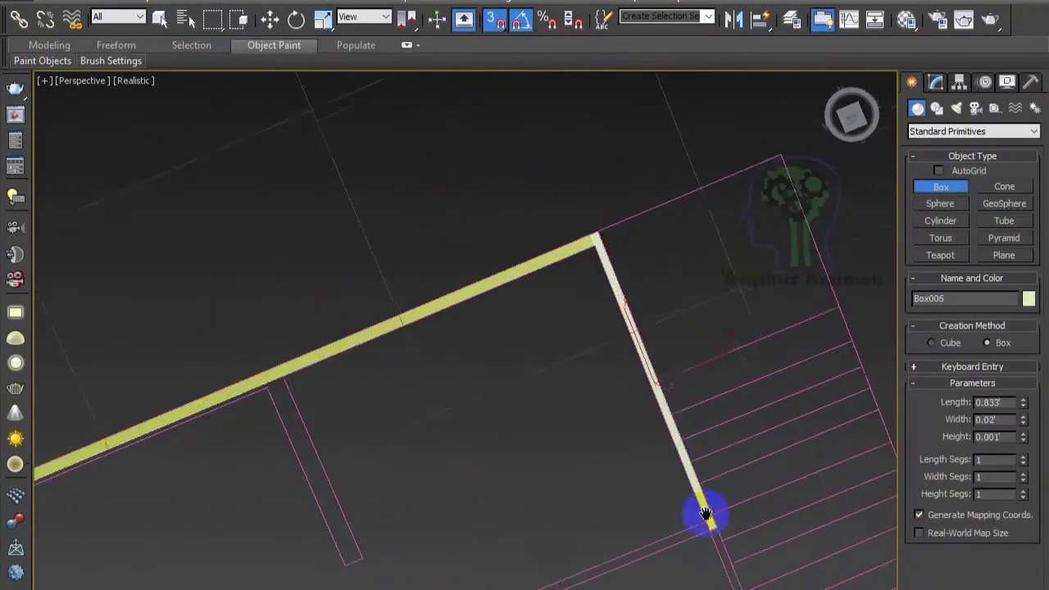
mouse_move(702, 510)
alt+middle_down()
mouse_move(765, 380)
mouse_move(805, 433)
mouse_move(586, 467)
alt+middle_up()
click(805, 434)
drag(586, 467, 884, 437)
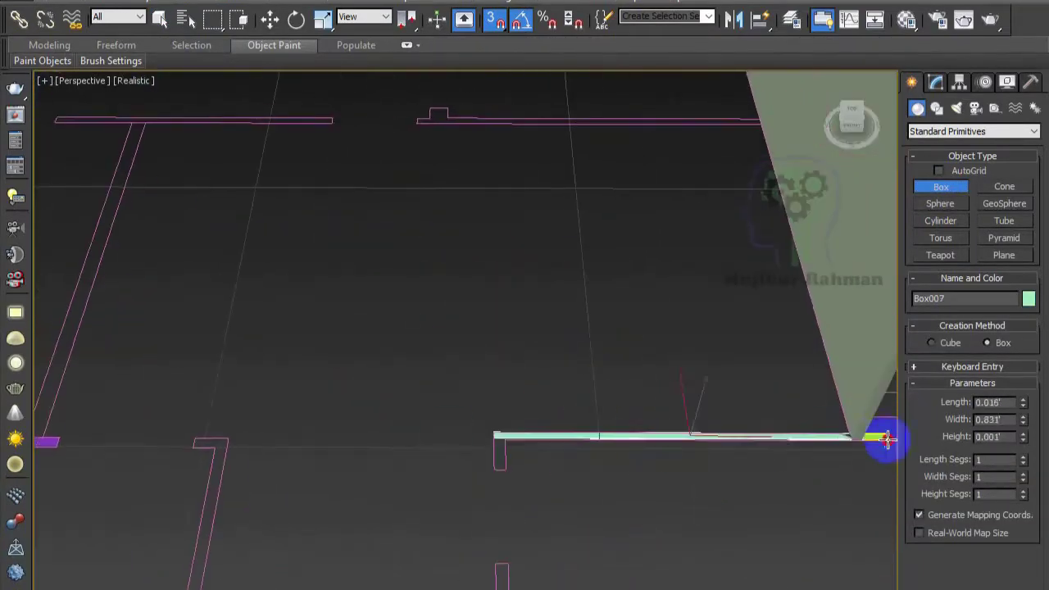
click(498, 475)
scroll(498, 475, down, 2)
drag(515, 426, 517, 427)
mouse_move(207, 533)
alt+middle_down()
mouse_move(393, 458)
mouse_move(415, 491)
alt+middle_up()
- Set the yellow wall's height to 0.8, then raise it to 0.832
click(935, 82)
drag(1022, 339, 871, 346)
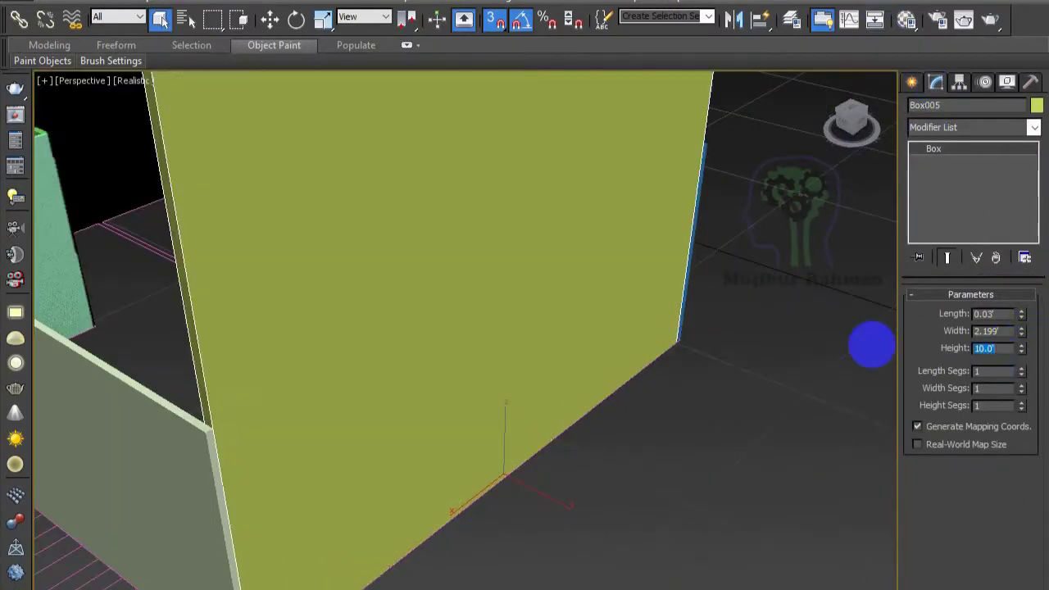
text(0.8)
key(Return)
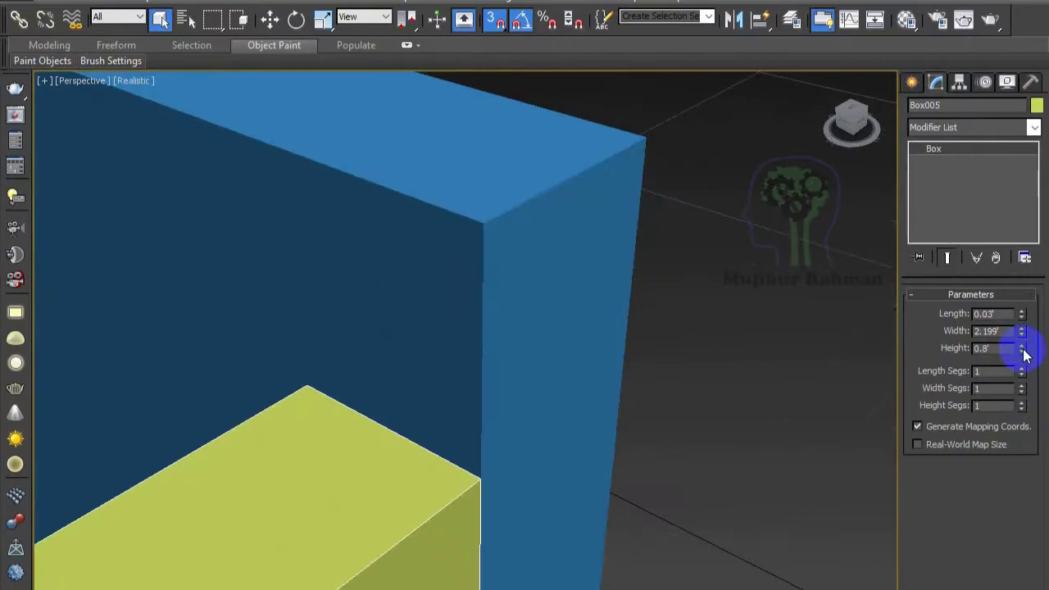
drag(1021, 350, 1022, 344)
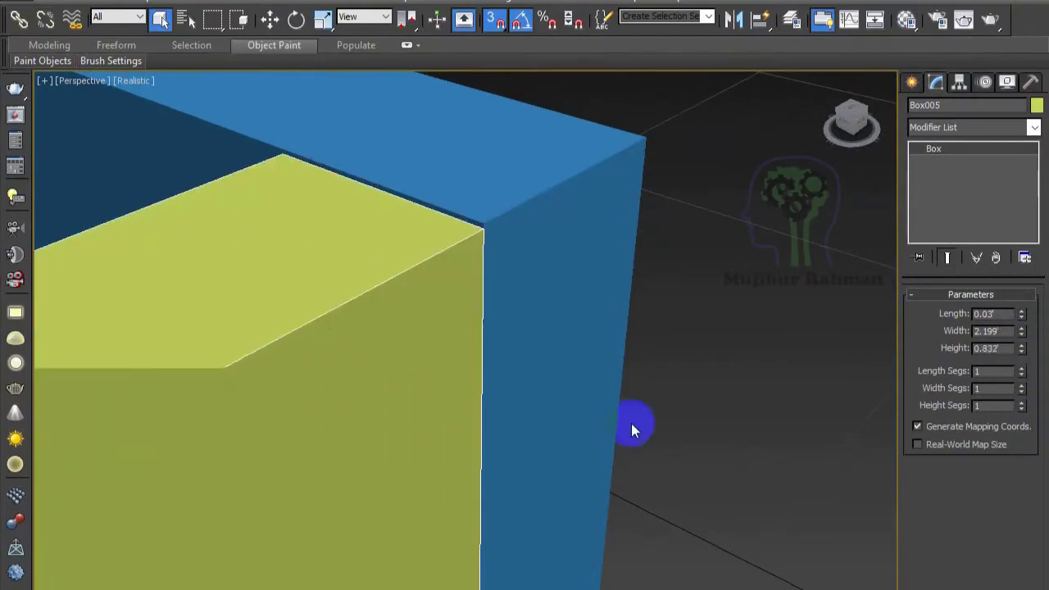
scroll(585, 415, down, 5)
scroll(533, 379, up, 5)
alt+middle_drag(534, 380, 328, 322)
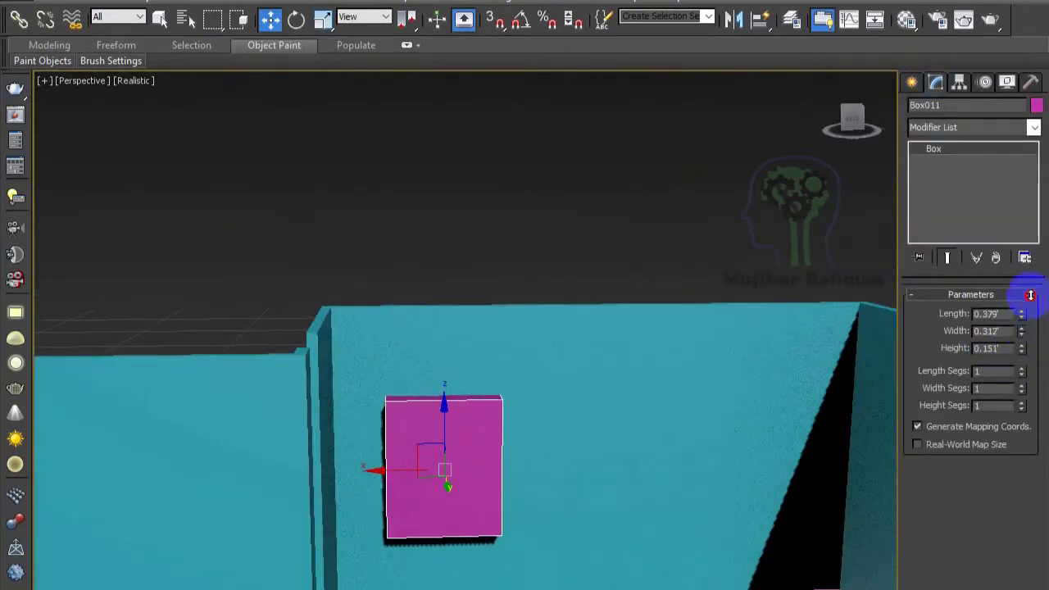
- Clone the pink opening block nearer the front wall
alt+middle_drag(486, 524, 518, 547)
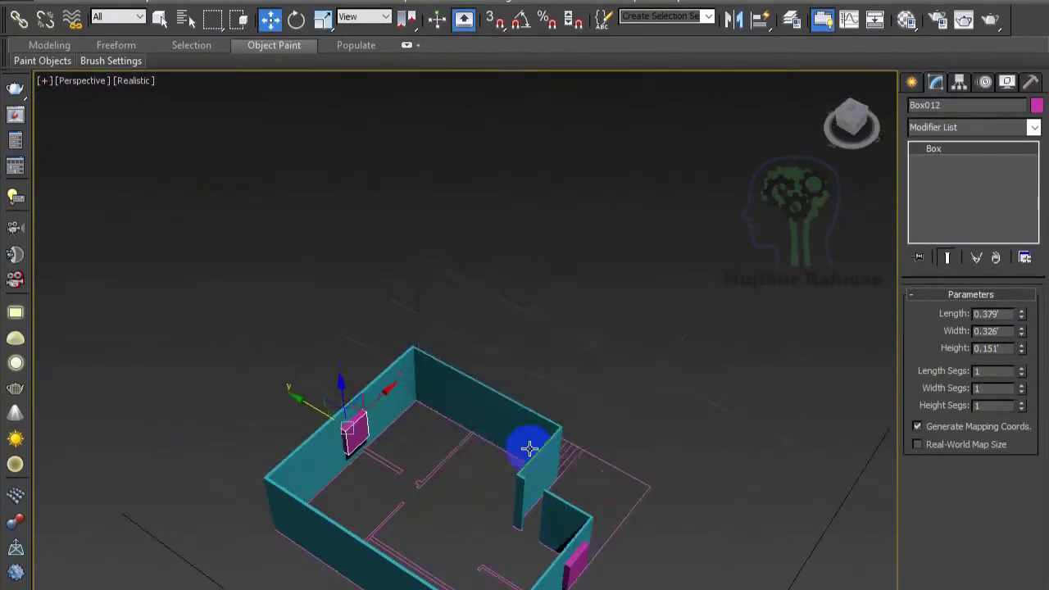
alt+middle_drag(528, 448, 316, 433)
scroll(316, 433, up, 10)
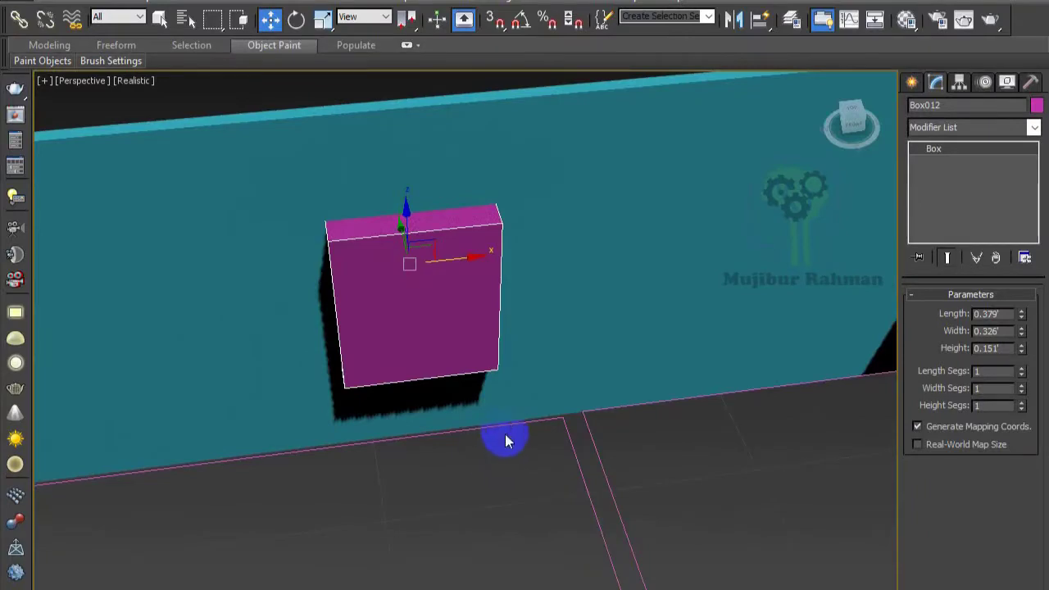
mouse_move(505, 441)
alt+middle_down()
mouse_move(451, 456)
mouse_move(491, 459)
alt+middle_up()
key(Return)
mouse_move(544, 229)
shift+mouse_down()
mouse_move(459, 487)
mouse_move(573, 467)
shift+mouse_up()
key(w)
- Clone another pink block toward the doorway
alt+middle_drag(503, 450, 550, 503)
scroll(440, 480, up, 3)
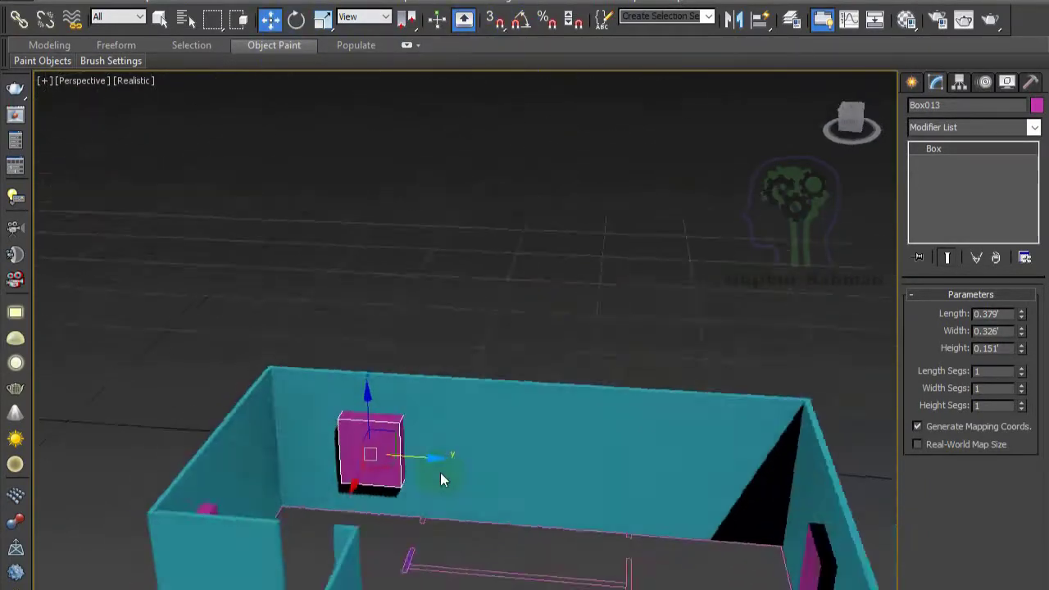
alt+middle_drag(439, 474, 506, 498)
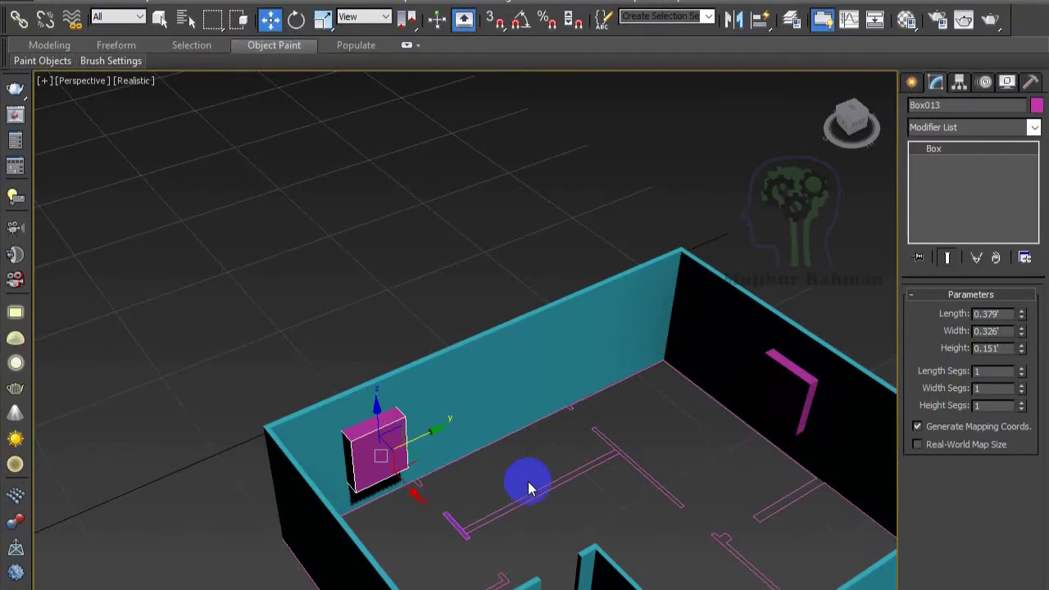
alt+middle_drag(528, 482, 629, 450)
alt+middle_drag(639, 557, 519, 286)
shift+drag(519, 286, 551, 544)
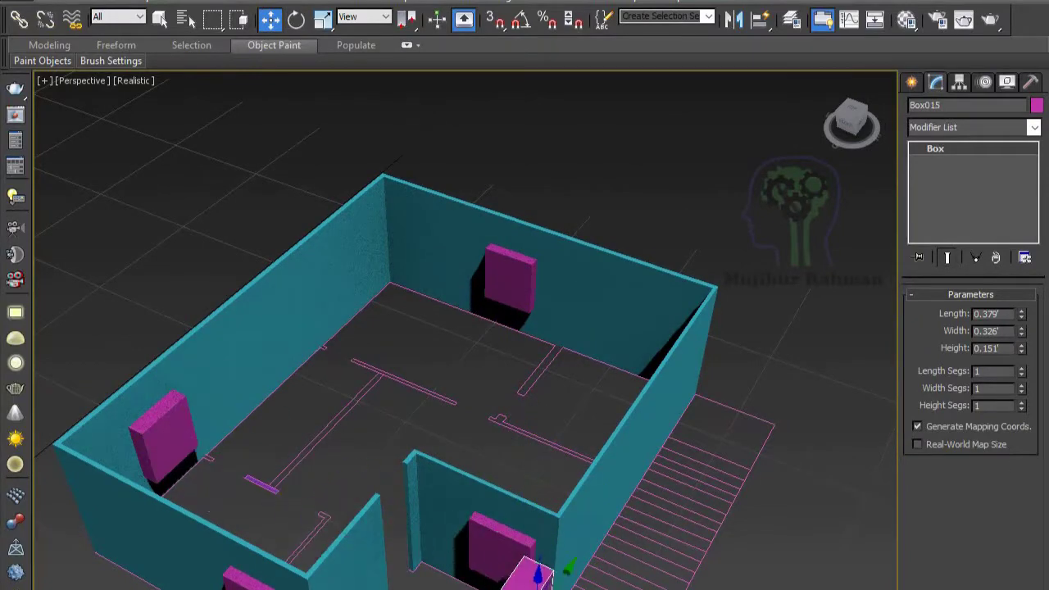
- Clone a block to the right along the wall and shrink its length to 0.114
scroll(670, 448, up, 3)
mouse_move(655, 457)
alt+middle_down()
mouse_move(412, 438)
mouse_move(422, 480)
alt+middle_up()
scroll(422, 437, down, 2)
scroll(422, 481, up, 5)
shift+drag(320, 335, 516, 337)
drag(1020, 314, 1029, 373)
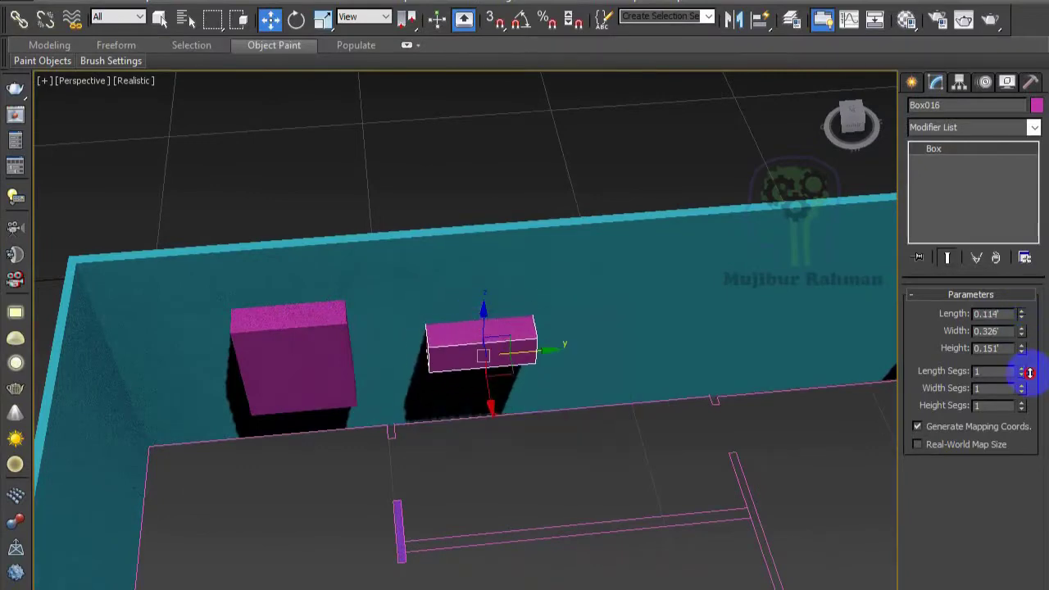
- Clone the small block further along the wall, then select the wall holding the blocks
mouse_move(610, 352)
alt+middle_down()
mouse_move(461, 269)
mouse_move(365, 295)
mouse_move(452, 304)
alt+middle_up()
shift+drag(451, 304, 656, 316)
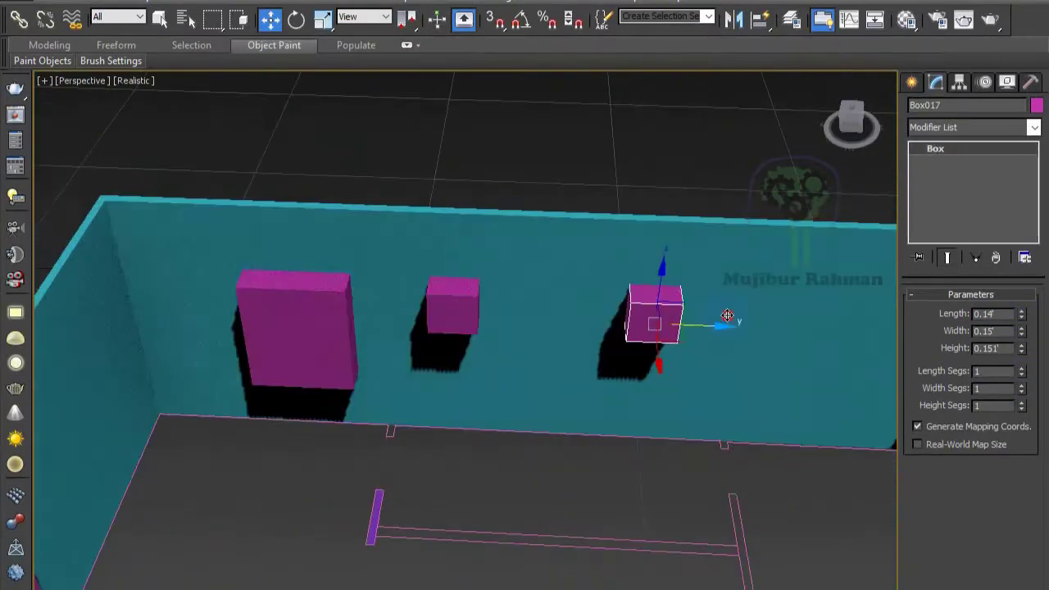
mouse_move(656, 316)
alt+middle_down()
mouse_move(581, 408)
mouse_move(634, 407)
alt+middle_up()
scroll(539, 438, down, 8)
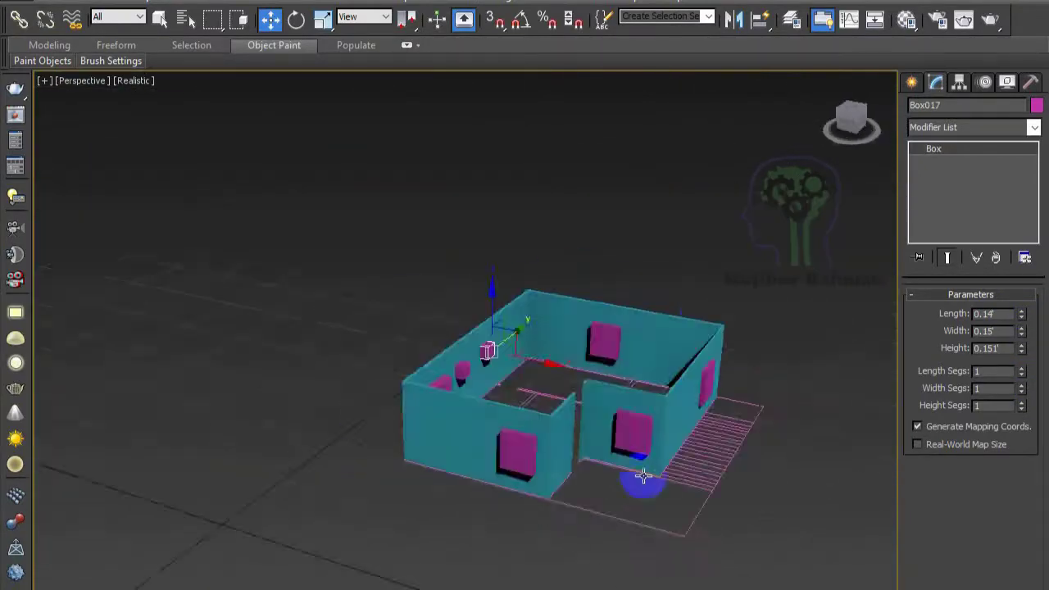
click(439, 313)
- Apply a ProBoolean subtraction to the wall from Compound Objects to cut the openings
click(971, 131)
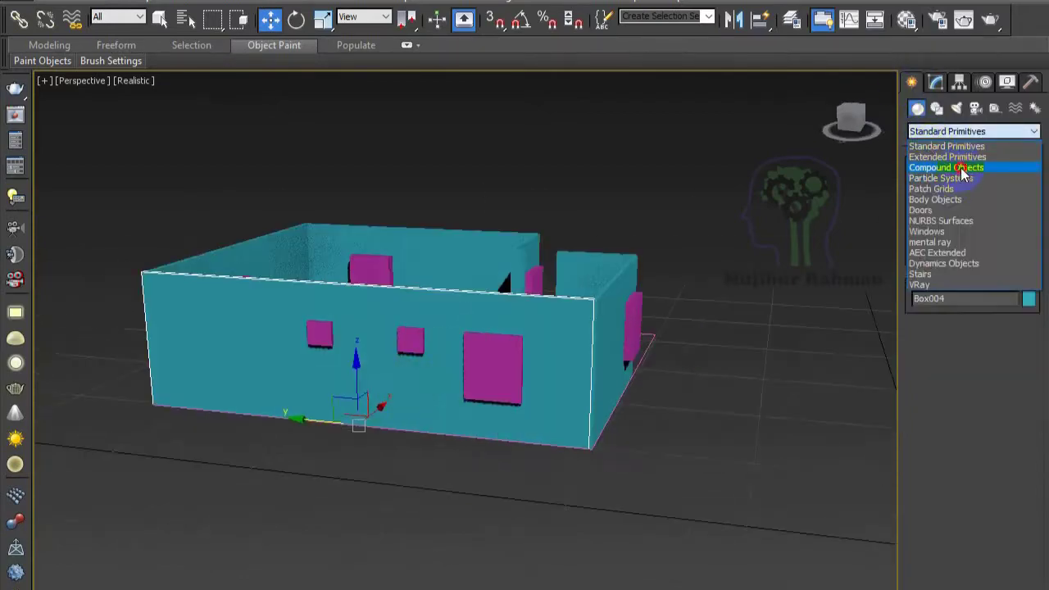
click(948, 166)
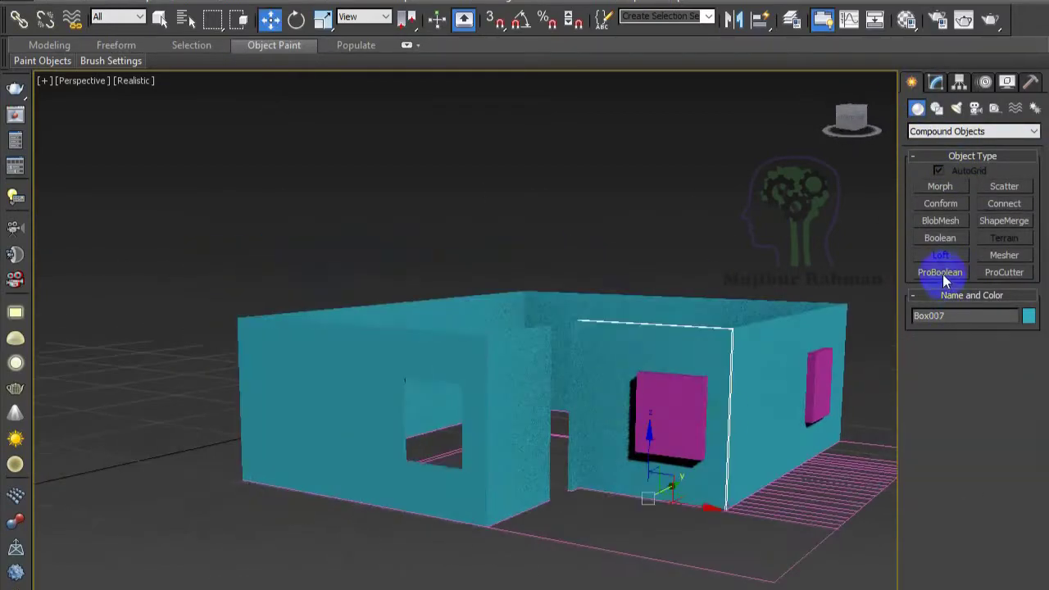
click(939, 272)
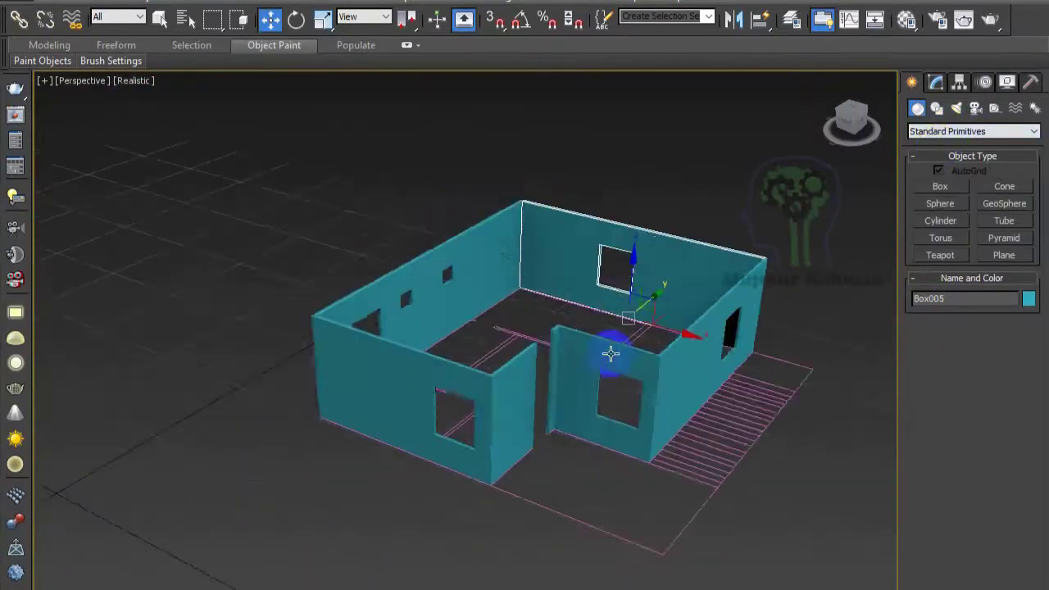
alt+middle_drag(610, 353, 589, 362)
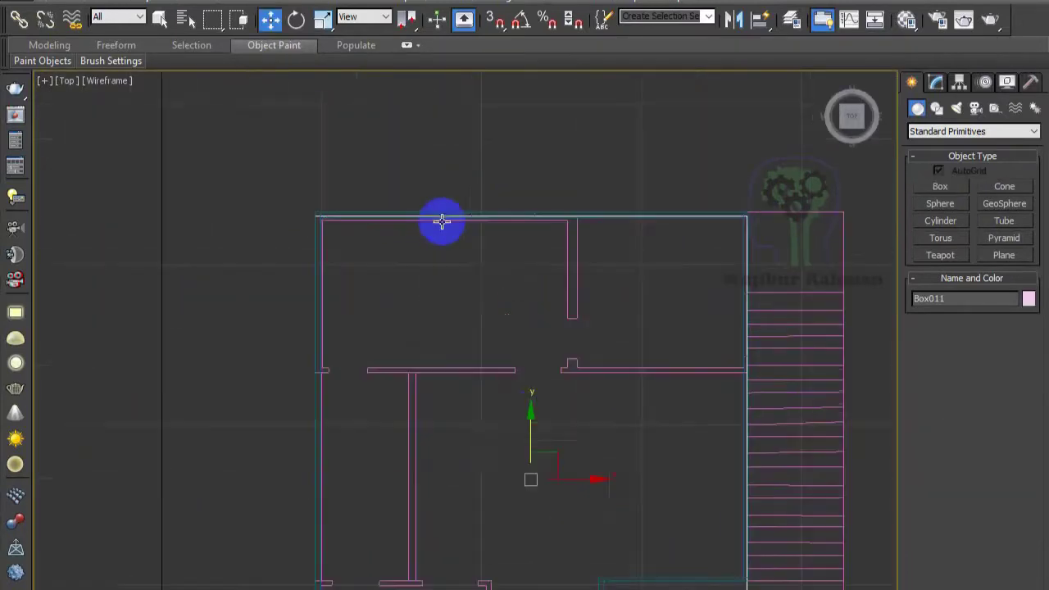
- Fit the roof slab's width to the plan and thin it to 0.053 height
middle_drag(709, 408, 649, 535)
click(1022, 327)
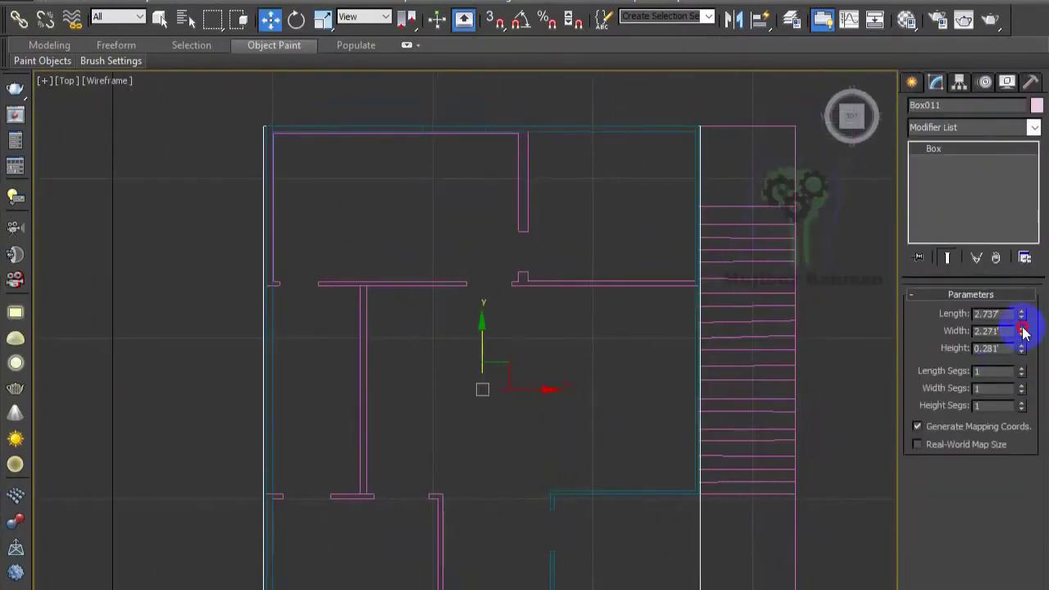
scroll(615, 416, down, 3)
key(alt+w)
click(601, 475)
key(alt+w)
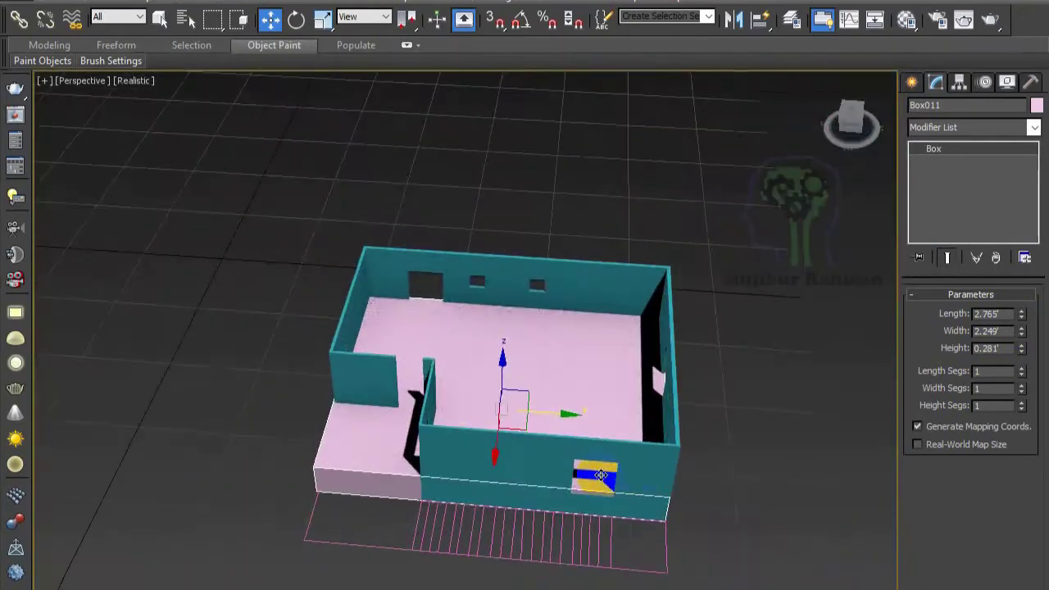
drag(1021, 351, 1021, 385)
- Place the orange support column under the slab corner and narrow its width to 0.061
mouse_move(551, 298)
alt+middle_down()
mouse_move(433, 521)
mouse_move(443, 579)
alt+middle_up()
right_click(412, 410)
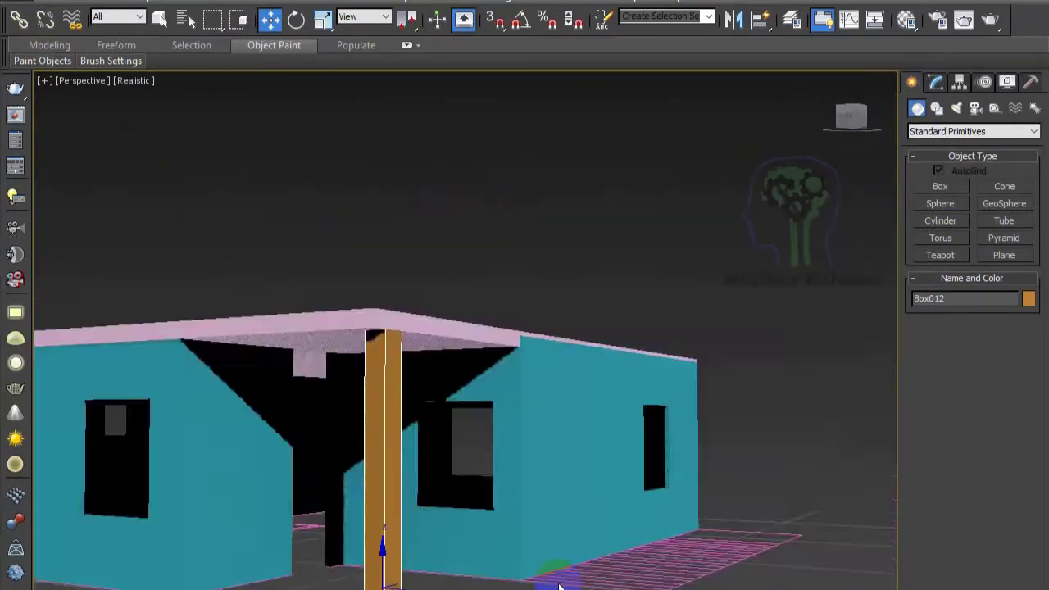
alt+middle_drag(432, 579, 487, 573)
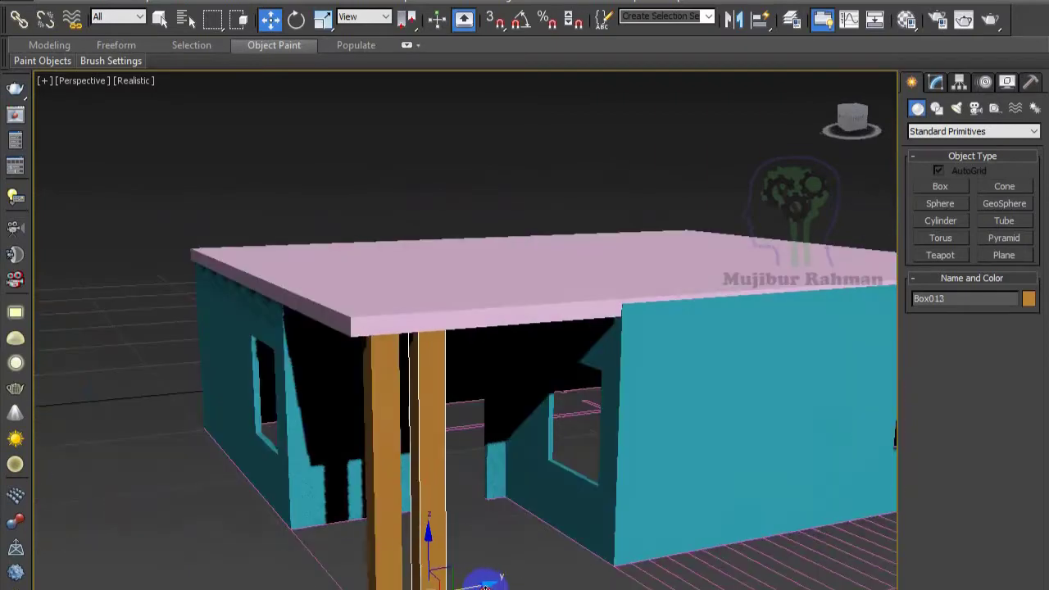
shift+drag(486, 573, 534, 572)
key(ctrl+z)
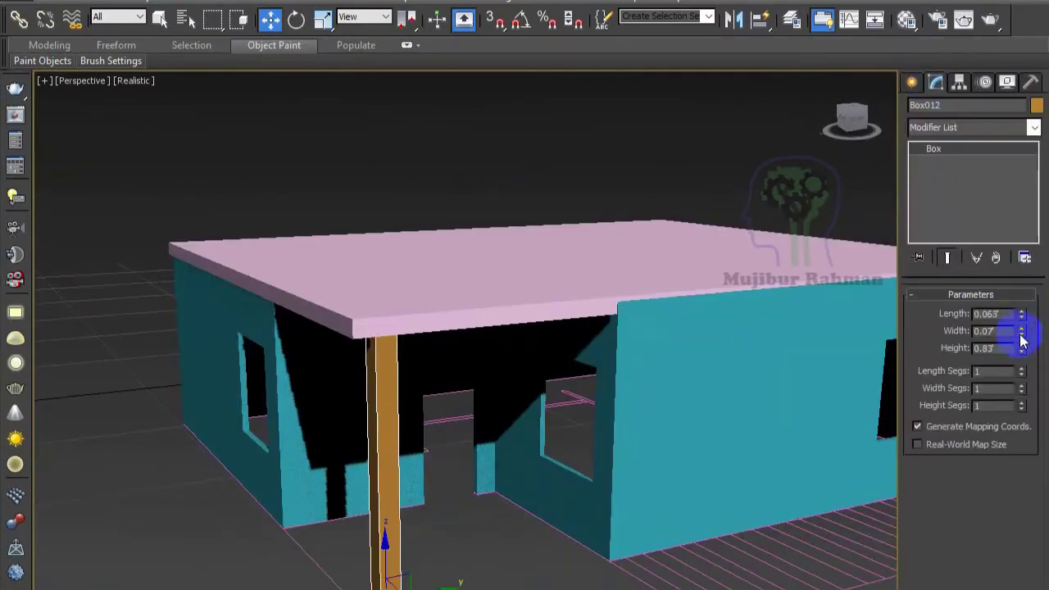
drag(1021, 341, 686, 513)
mouse_move(686, 513)
alt+middle_down()
mouse_move(480, 568)
mouse_move(393, 505)
mouse_move(554, 517)
mouse_move(527, 520)
alt+middle_up()
click(911, 82)
click(940, 186)
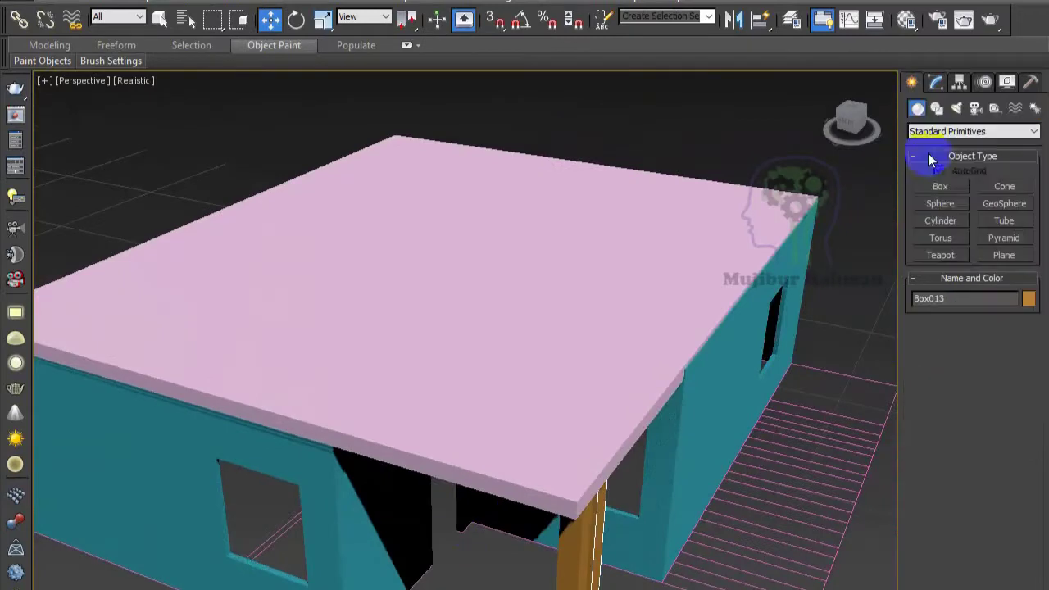
- Raise the new magenta box along the roof edge to a tall height
click(743, 289)
alt+middle_drag(743, 289, 819, 369)
scroll(842, 416, up, 5)
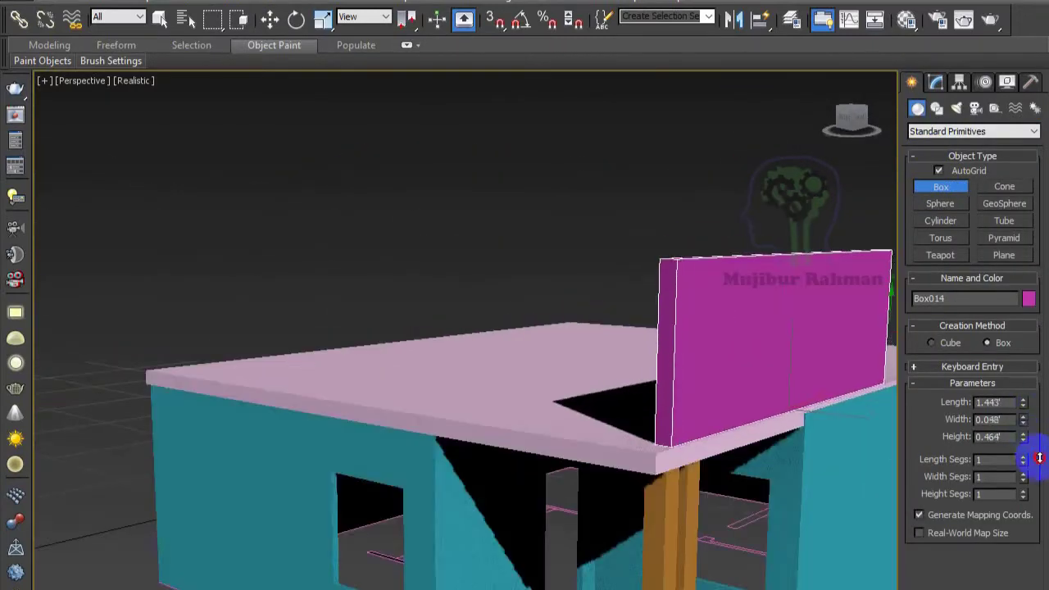
key(w)
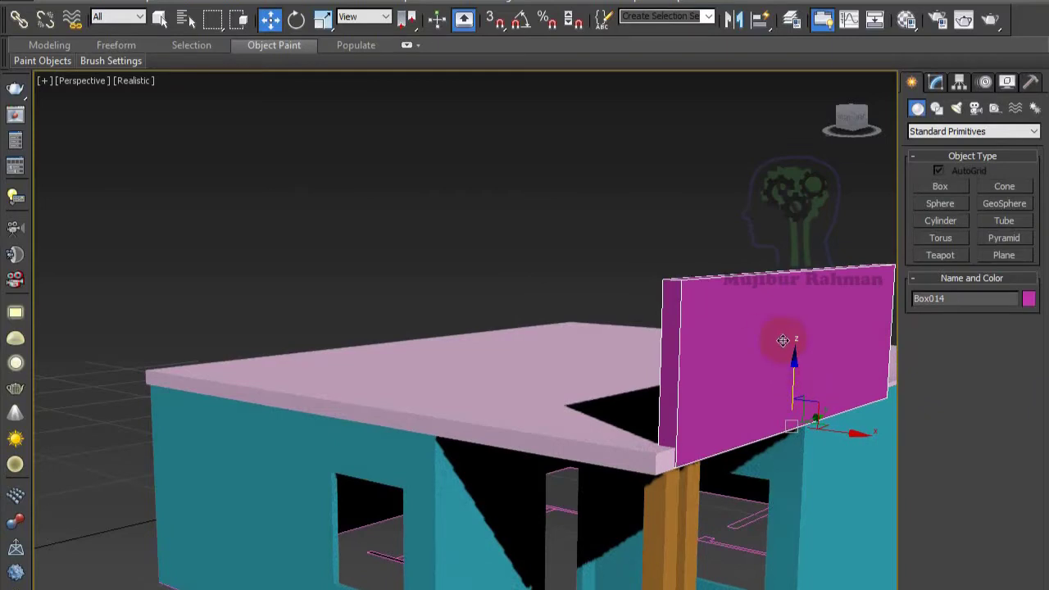
alt+middle_drag(782, 340, 819, 369)
- Draw a green parapet box on the roof edge and lower its height
click(941, 186)
drag(480, 464, 696, 503)
click(696, 410)
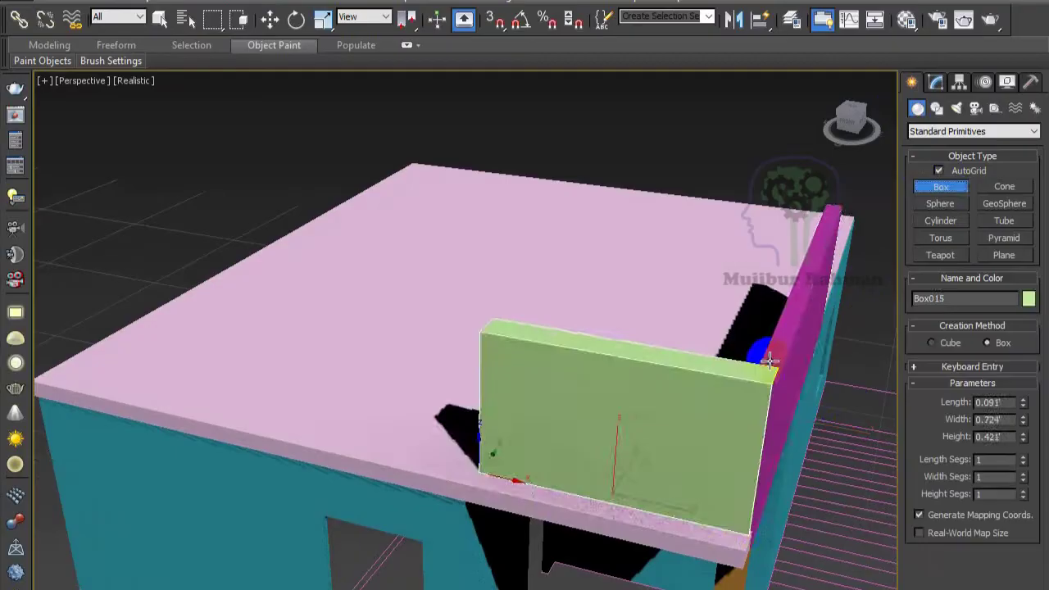
scroll(757, 452, up, 5)
drag(1022, 436, 1030, 447)
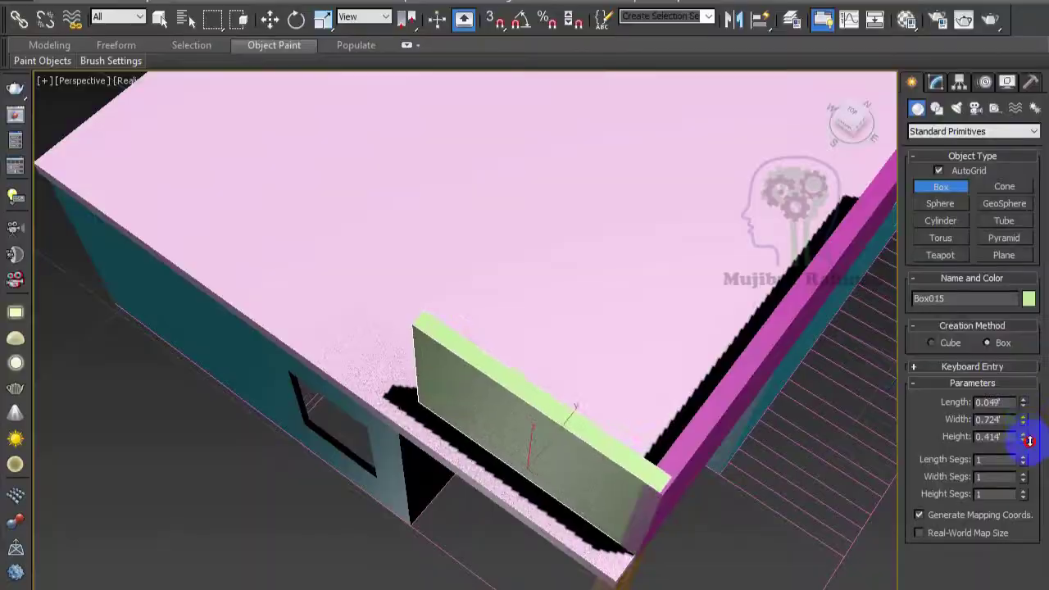
key(w)
middle_drag(590, 506, 576, 492)
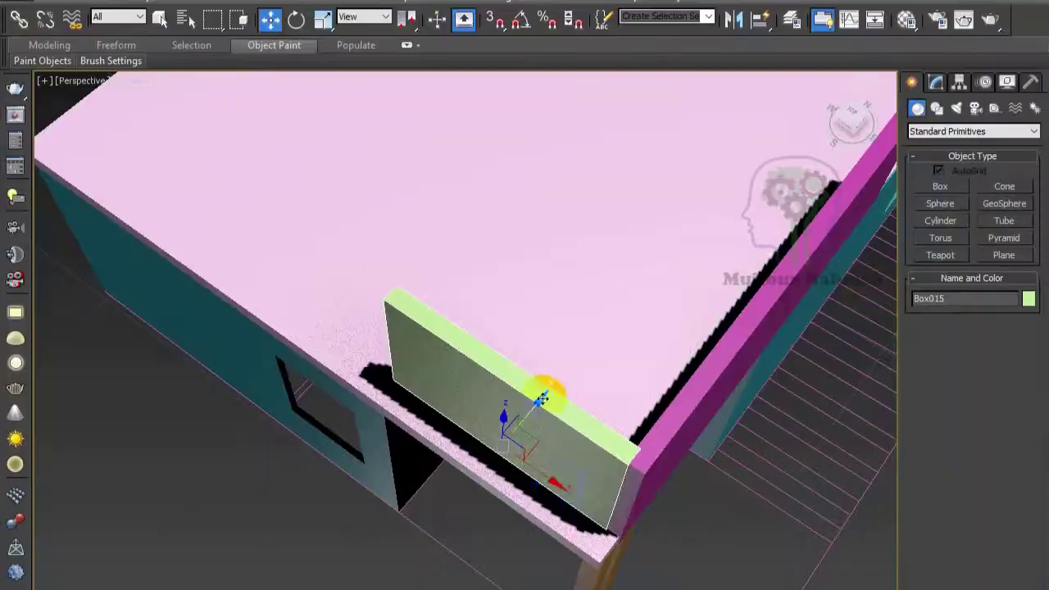
alt+middle_drag(542, 399, 518, 410)
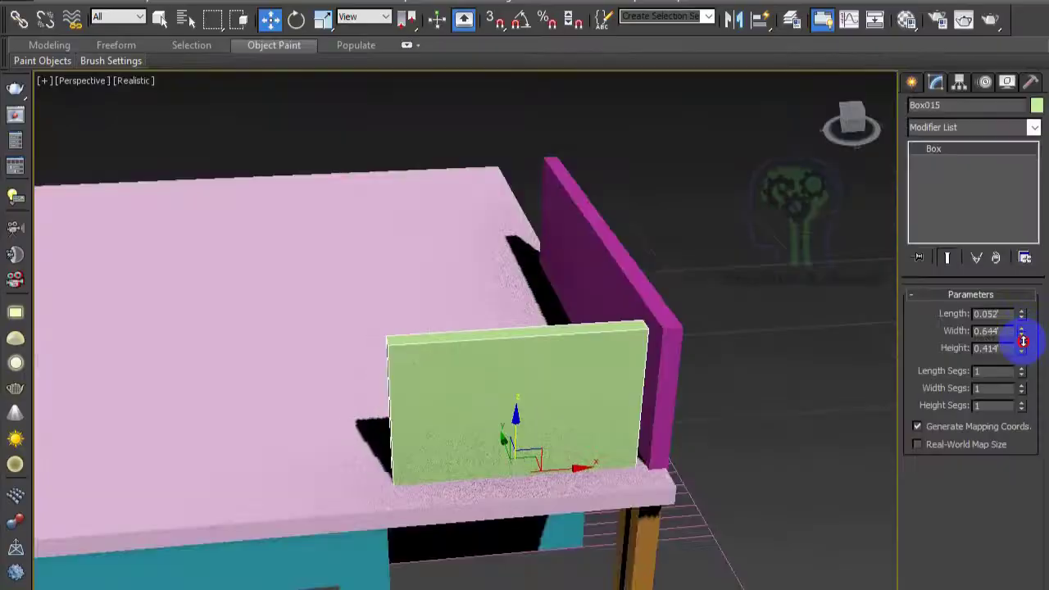
drag(1020, 344, 1023, 374)
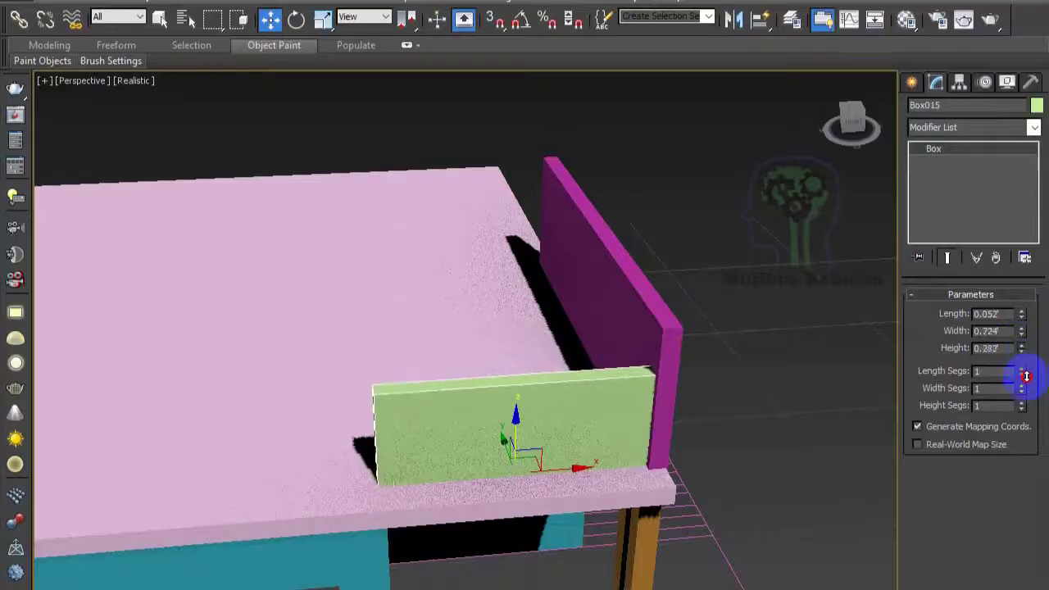
- Widen the green parapet along the roof edge to a width of 1.39
click(744, 445)
alt+middle_drag(743, 445, 574, 368)
click(522, 338)
scroll(522, 338, up, 3)
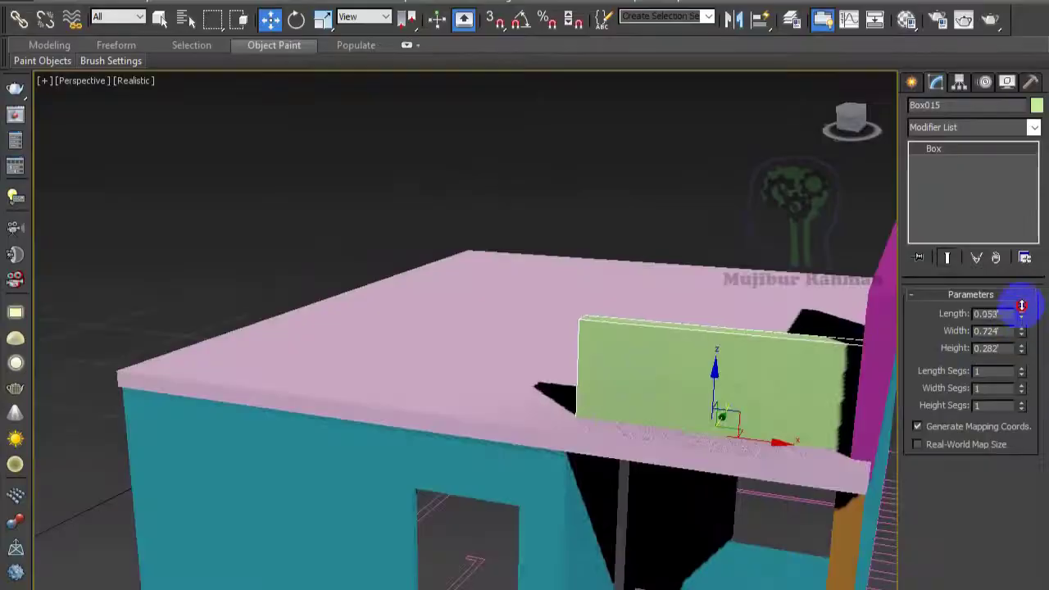
drag(1021, 331, 986, 254)
scroll(538, 475, up, 2)
scroll(538, 475, down, 2)
drag(1021, 330, 1021, 334)
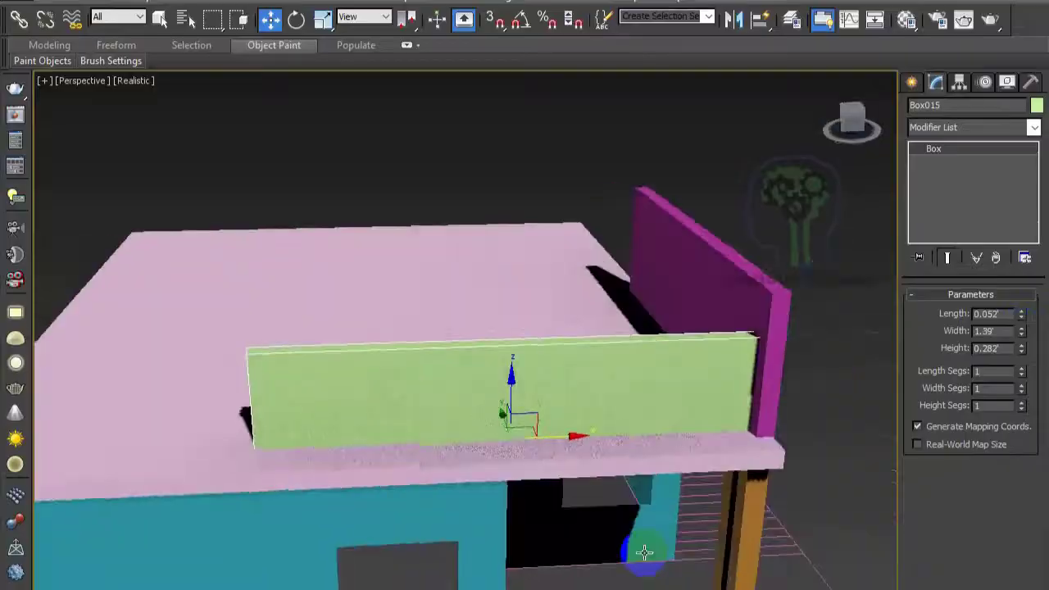
alt+middle_drag(643, 555, 551, 431)
scroll(551, 432, up, 3)
alt+middle_drag(519, 539, 344, 437)
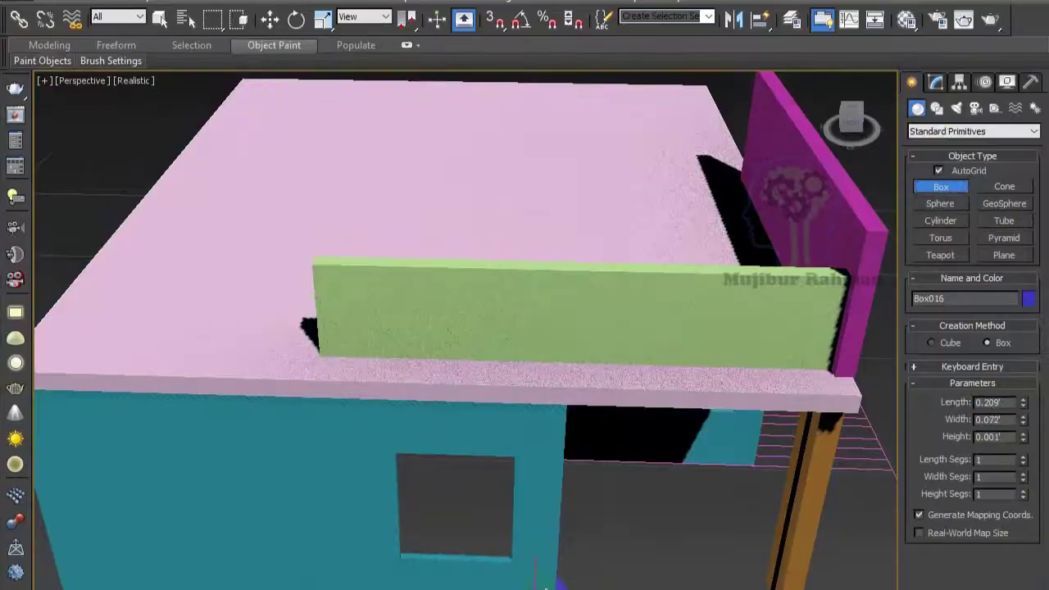
- Create a tall blue column at the front of the house and make it slightly taller
drag(574, 385, 586, 399)
click(578, 169)
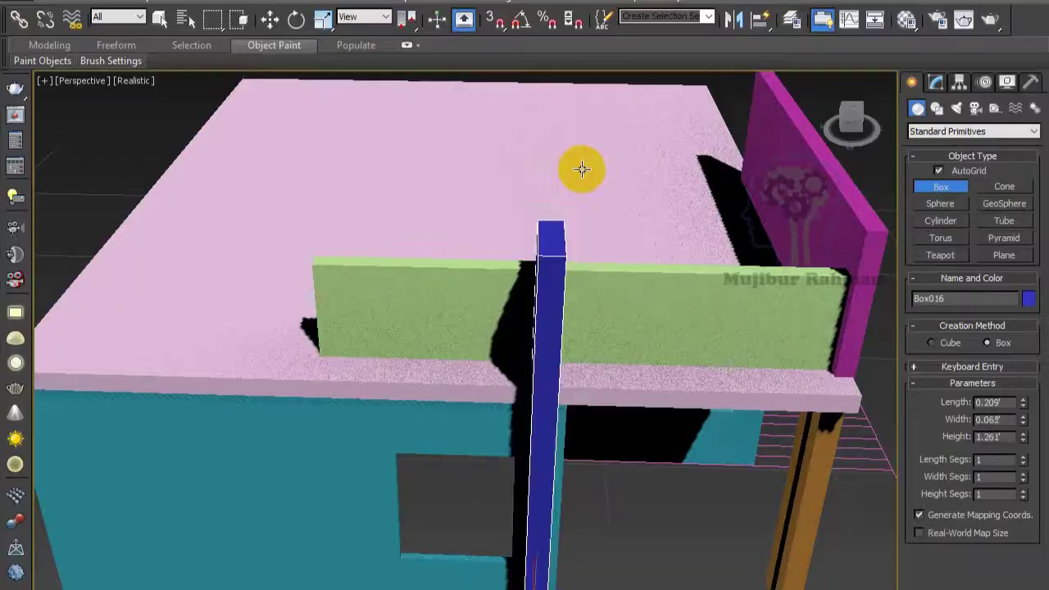
mouse_move(578, 169)
alt+middle_down()
mouse_move(579, 524)
mouse_move(586, 516)
alt+middle_up()
right_click(579, 524)
right_click(579, 524)
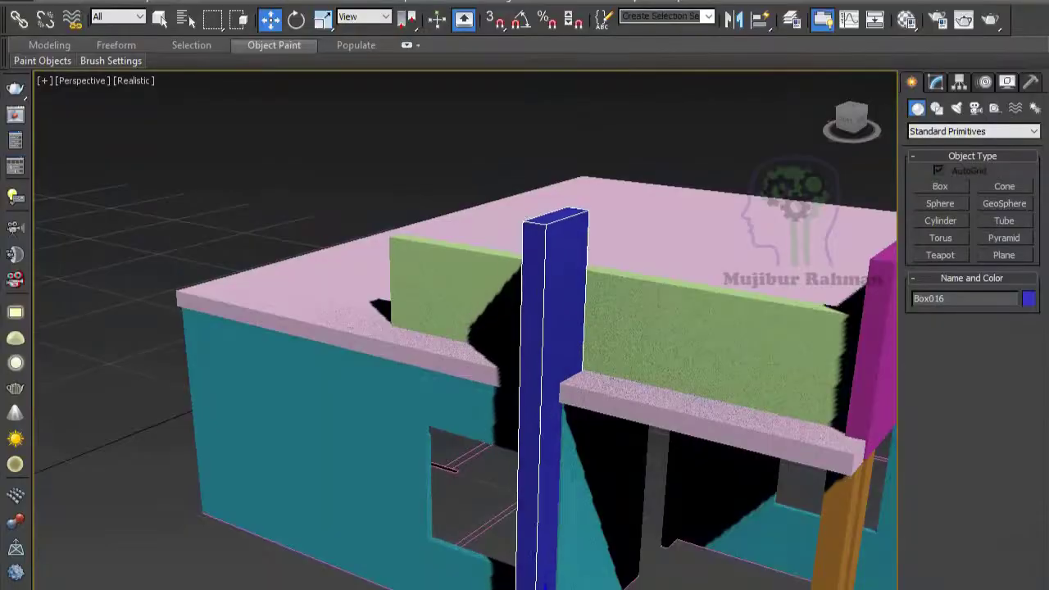
mouse_move(585, 573)
alt+middle_down()
mouse_move(740, 565)
mouse_move(672, 577)
alt+middle_up()
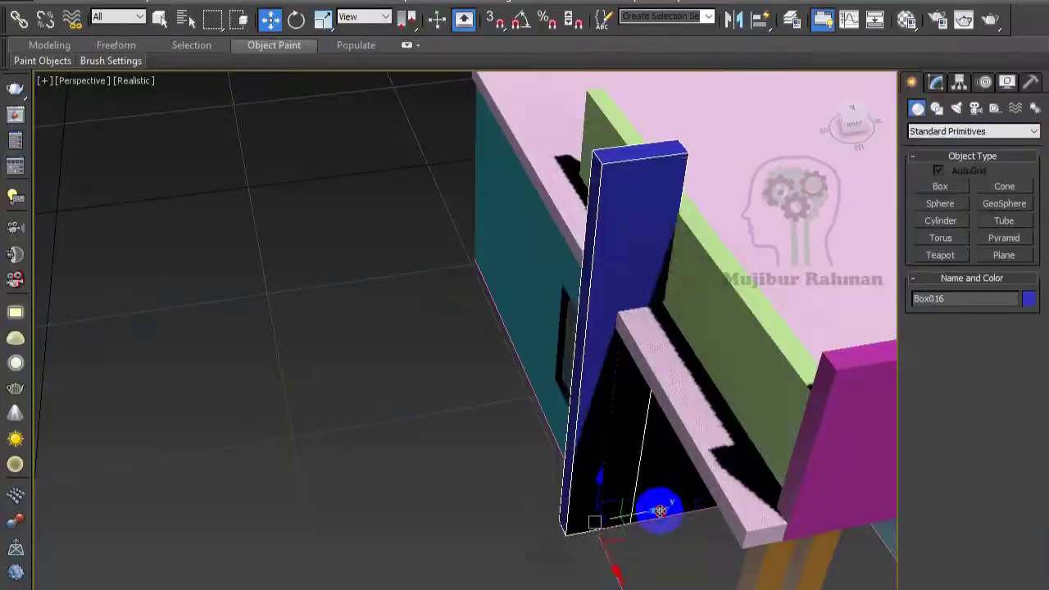
drag(1022, 347, 1026, 350)
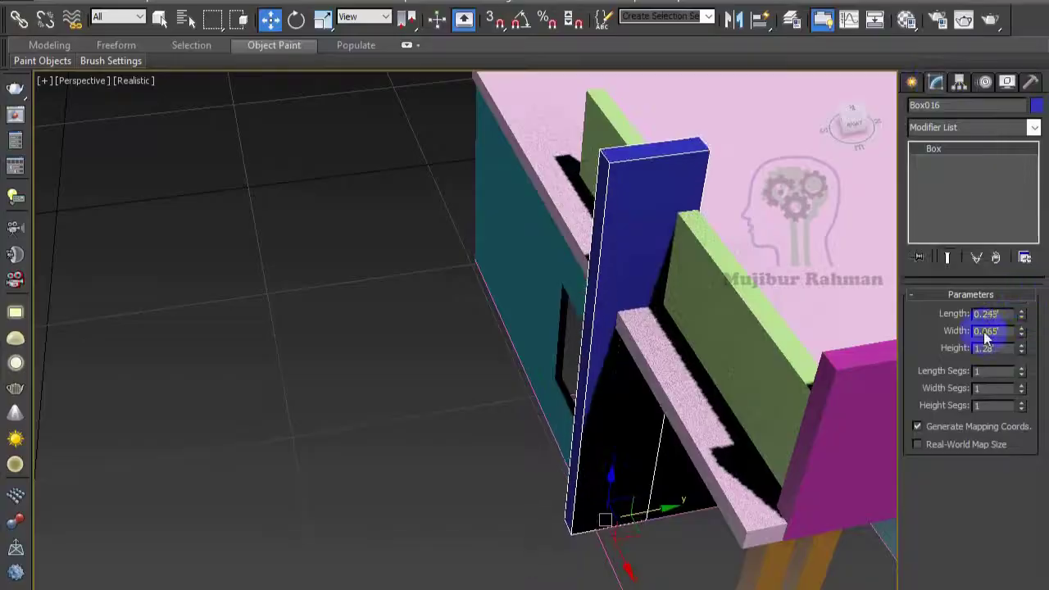
mouse_move(967, 533)
alt+middle_down()
mouse_move(897, 578)
mouse_move(730, 554)
alt+middle_up()
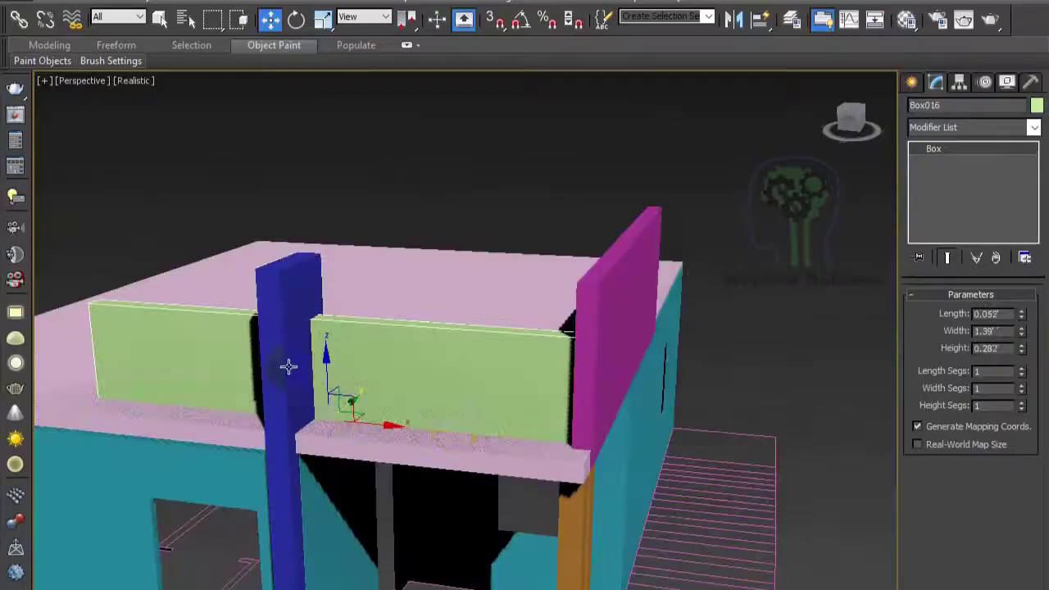
click(489, 427)
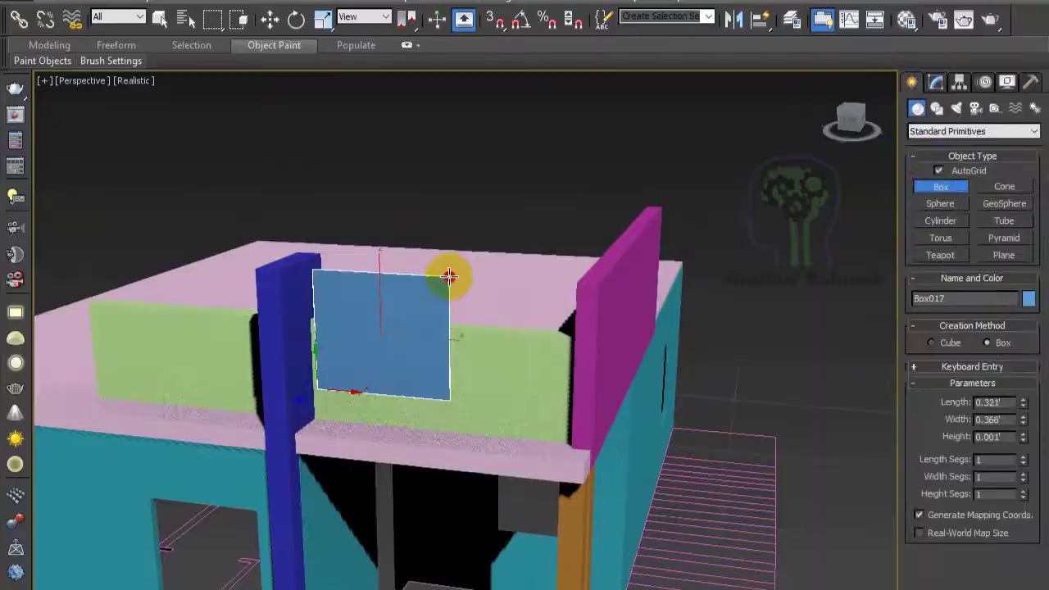
- Finish the blue block beside the parapet and adjust its length and width
key(w)
click(281, 292)
click(328, 346)
mouse_move(327, 345)
alt+middle_down()
mouse_move(535, 475)
mouse_move(574, 385)
alt+middle_up()
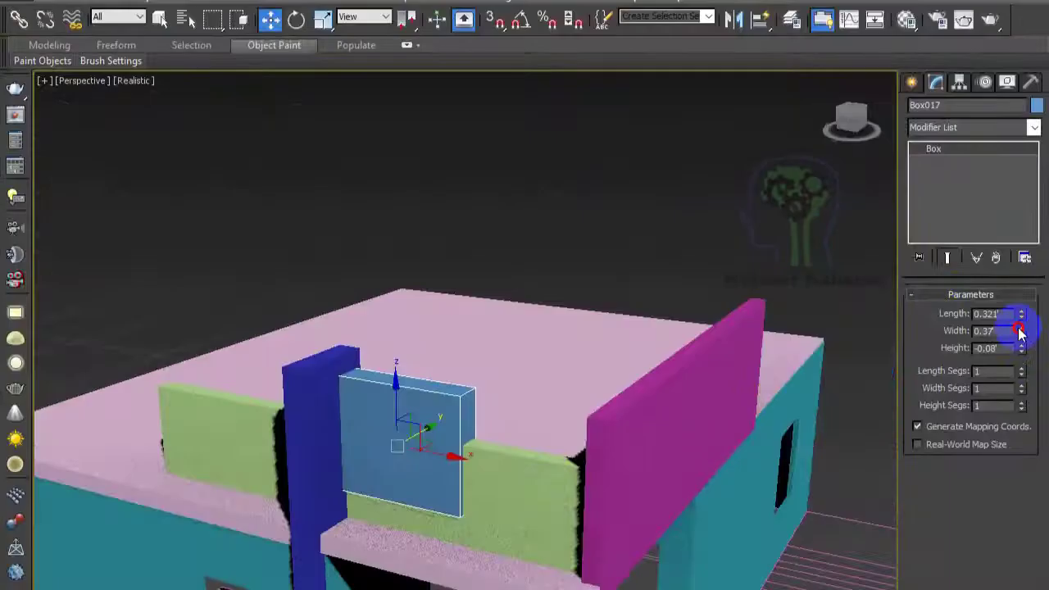
mouse_move(1021, 330)
mouse_down()
mouse_move(1023, 300)
mouse_move(1021, 344)
mouse_up()
alt+middle_drag(565, 578, 461, 413)
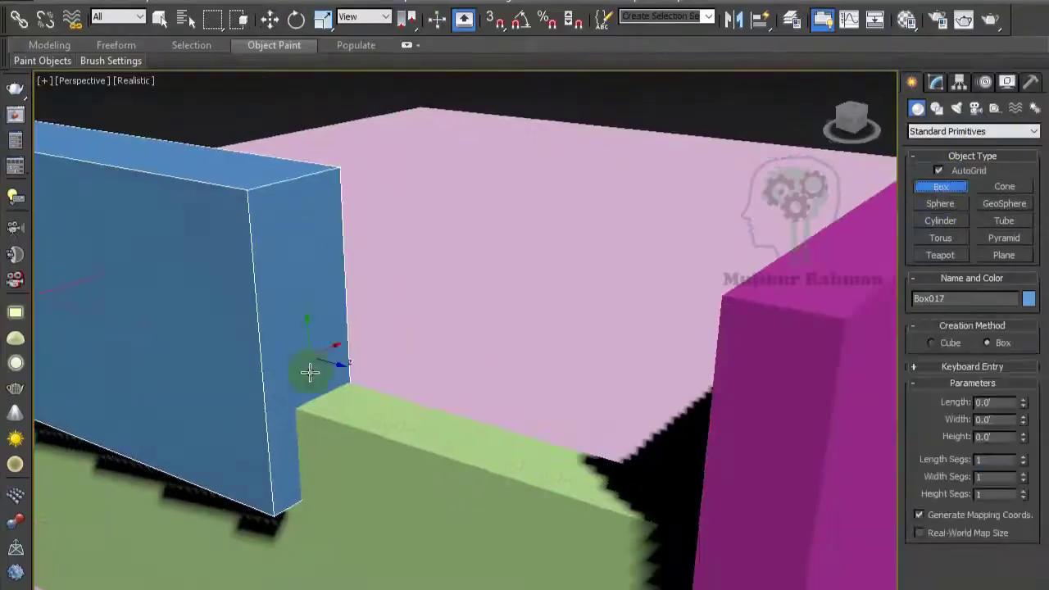
- Clone the slat into a stack of horizontal slats and add vertical slats
key(w)
mouse_move(559, 436)
alt+middle_down()
mouse_move(536, 409)
mouse_move(533, 188)
mouse_move(368, 290)
mouse_move(338, 373)
alt+middle_up()
shift+drag(338, 373, 339, 394)
click(534, 447)
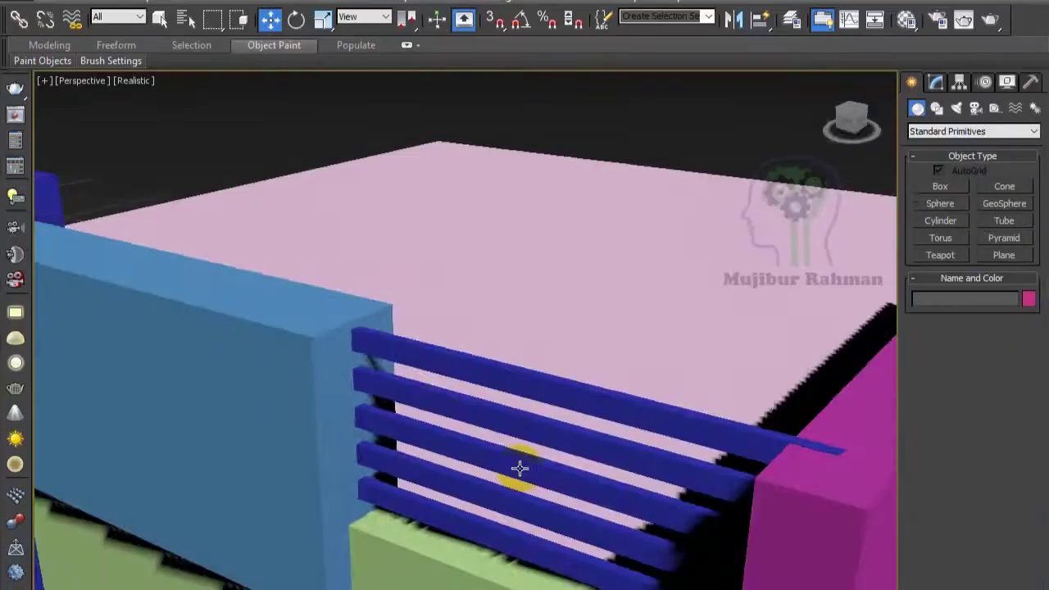
mouse_move(508, 458)
alt+middle_down()
mouse_move(541, 475)
mouse_move(311, 241)
mouse_move(543, 358)
mouse_move(446, 491)
alt+middle_up()
click(545, 477)
click(311, 241)
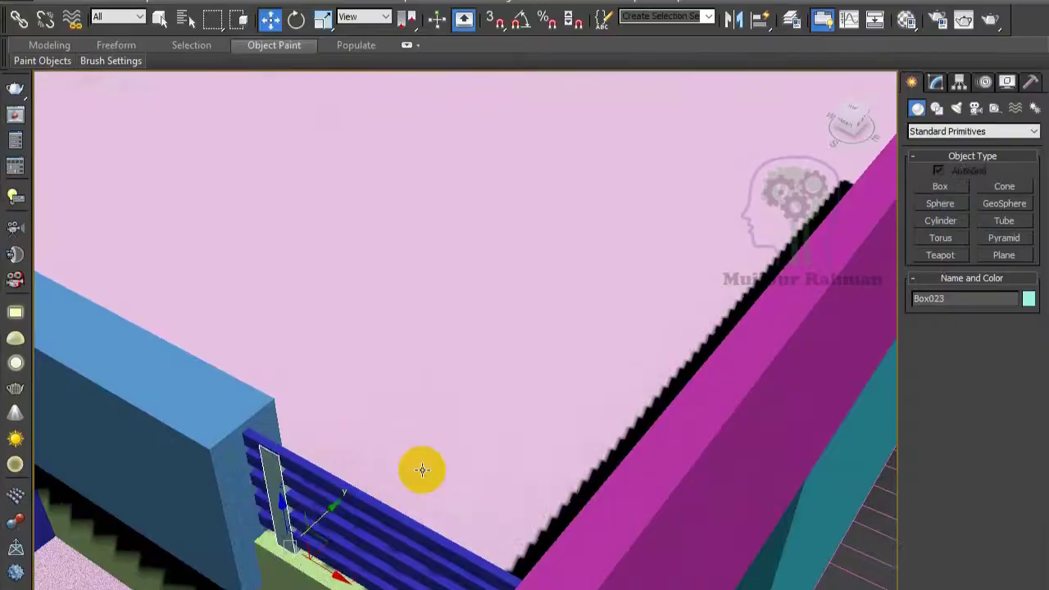
key(z)
click(935, 82)
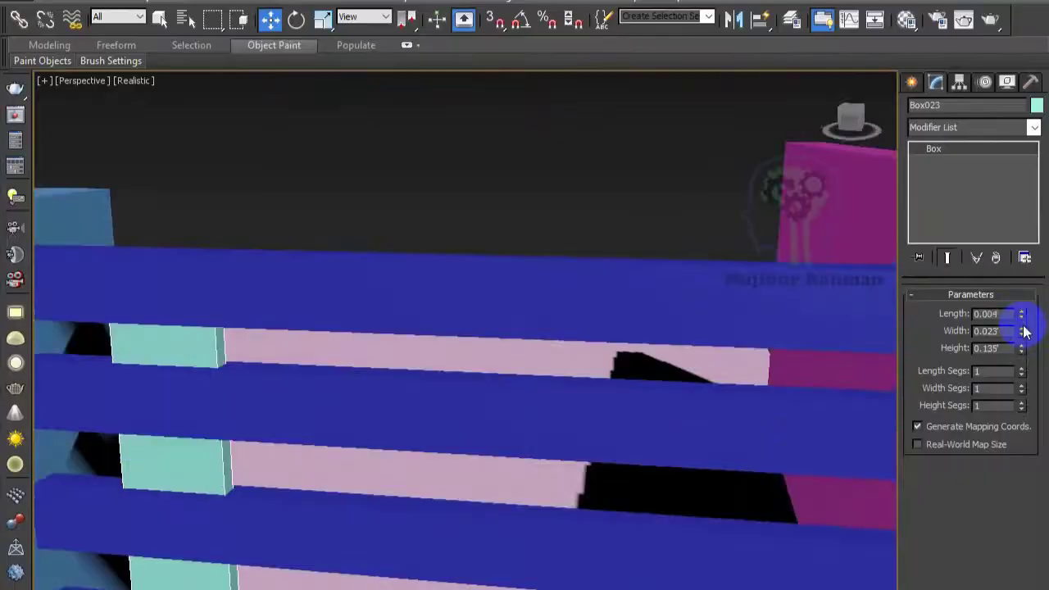
- Shift-clone the blue column to the house's front left corner
right_click(502, 428)
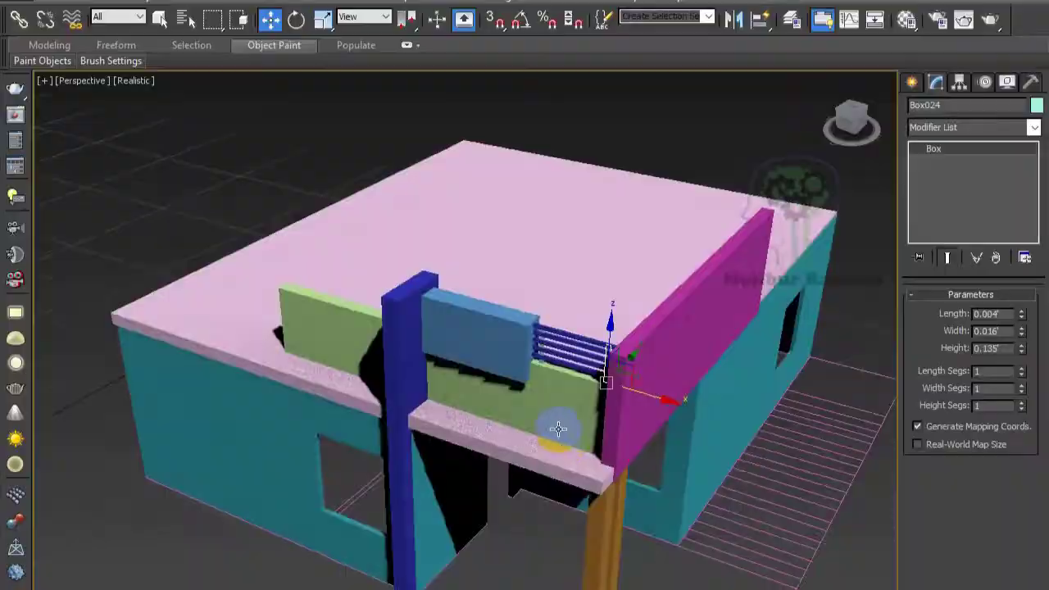
alt+middle_drag(576, 445, 521, 310)
scroll(521, 310, up, 3)
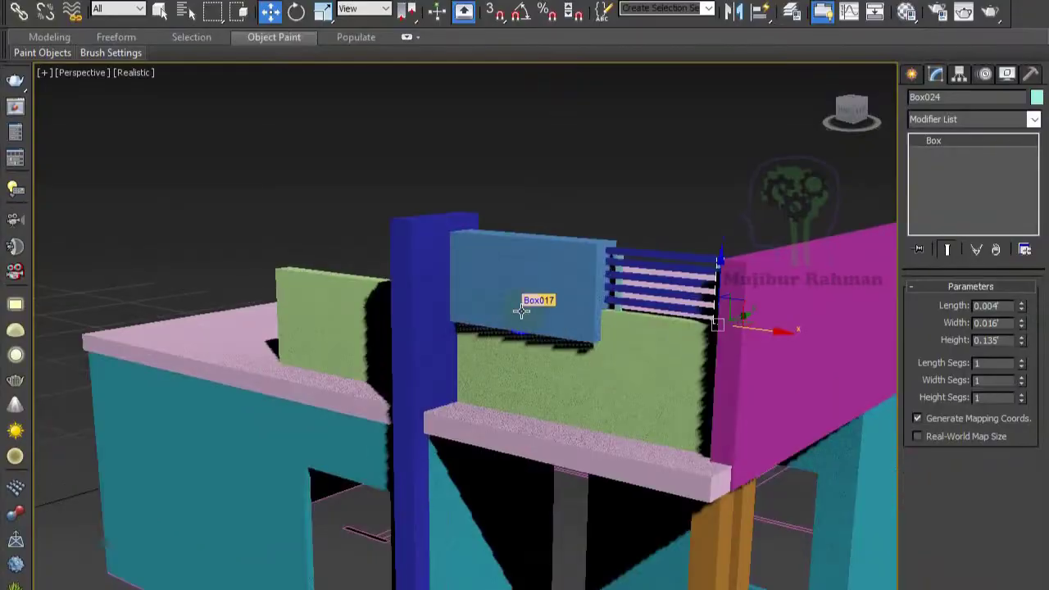
click(436, 384)
shift+drag(407, 584, 405, 580)
key(Return)
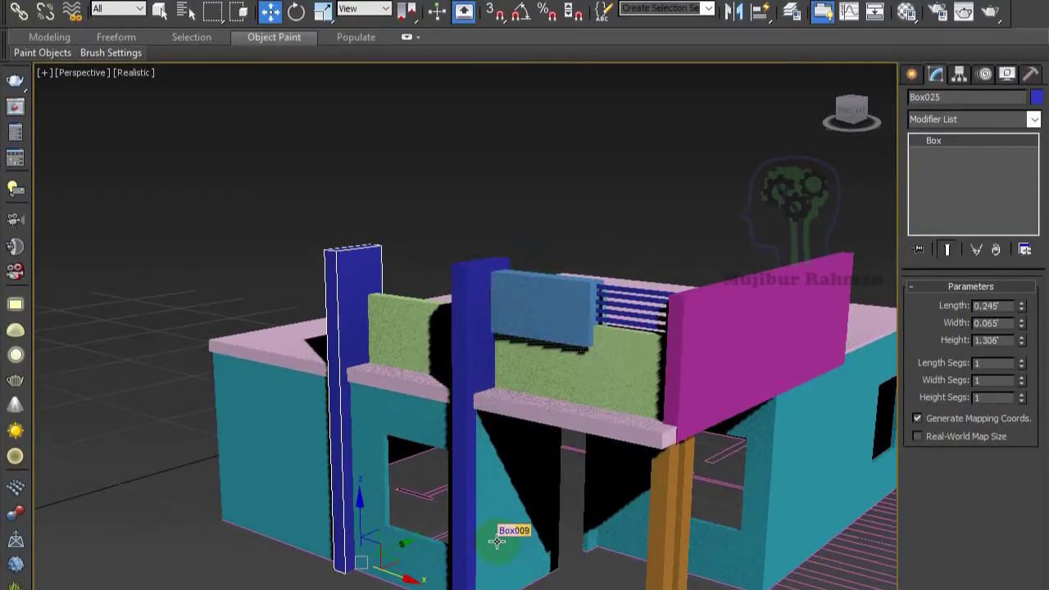
- Draw a thin box at the base of the new blue column
alt+middle_drag(503, 533, 378, 375)
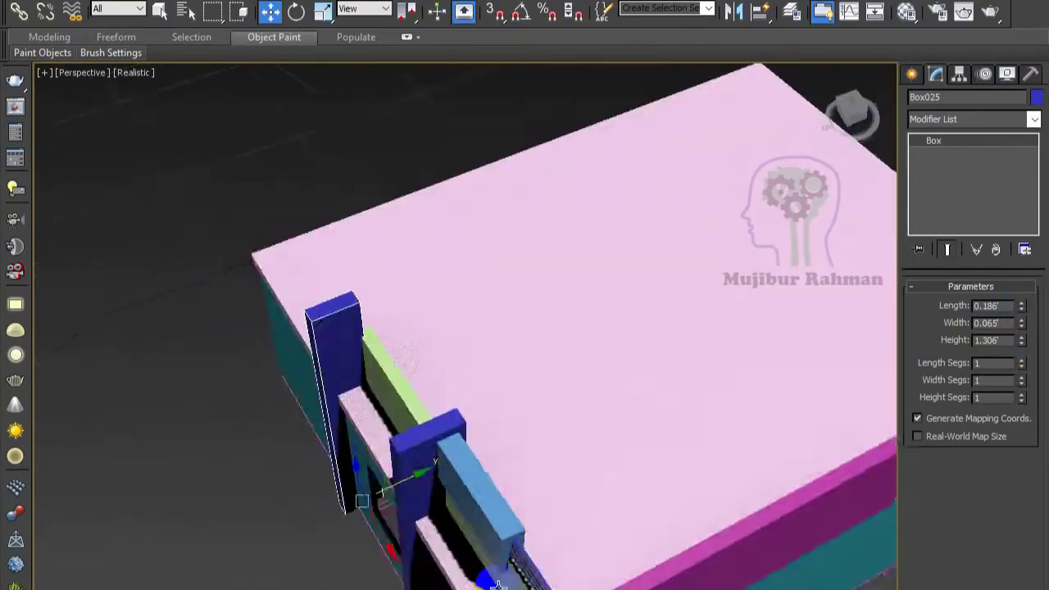
mouse_move(413, 483)
alt+middle_down()
mouse_move(585, 580)
mouse_move(643, 563)
mouse_move(554, 545)
alt+middle_up()
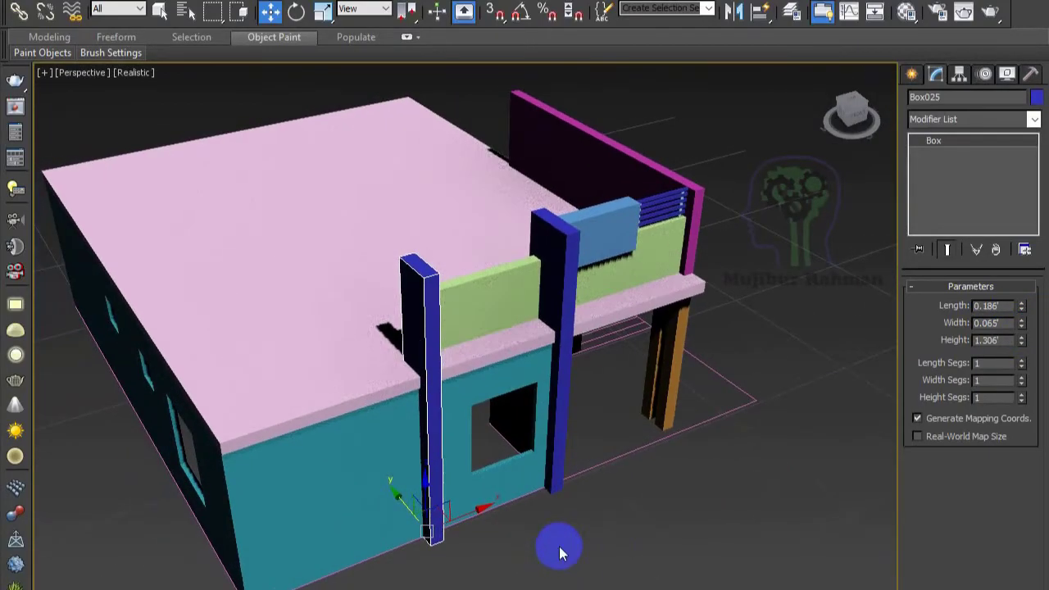
key(semicolon)
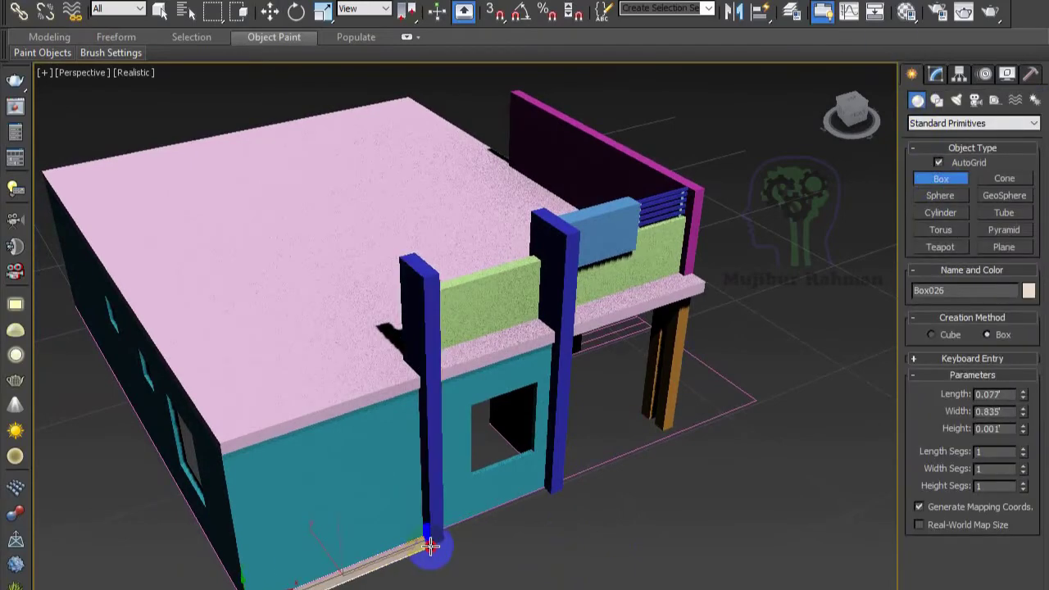
key(w)
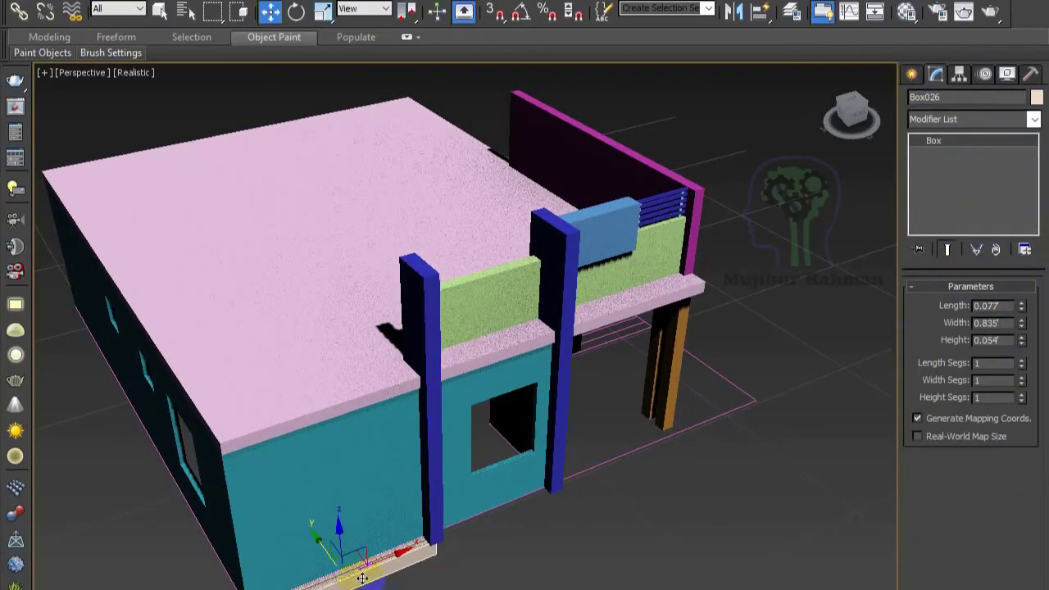
key(Delete)
click(490, 298)
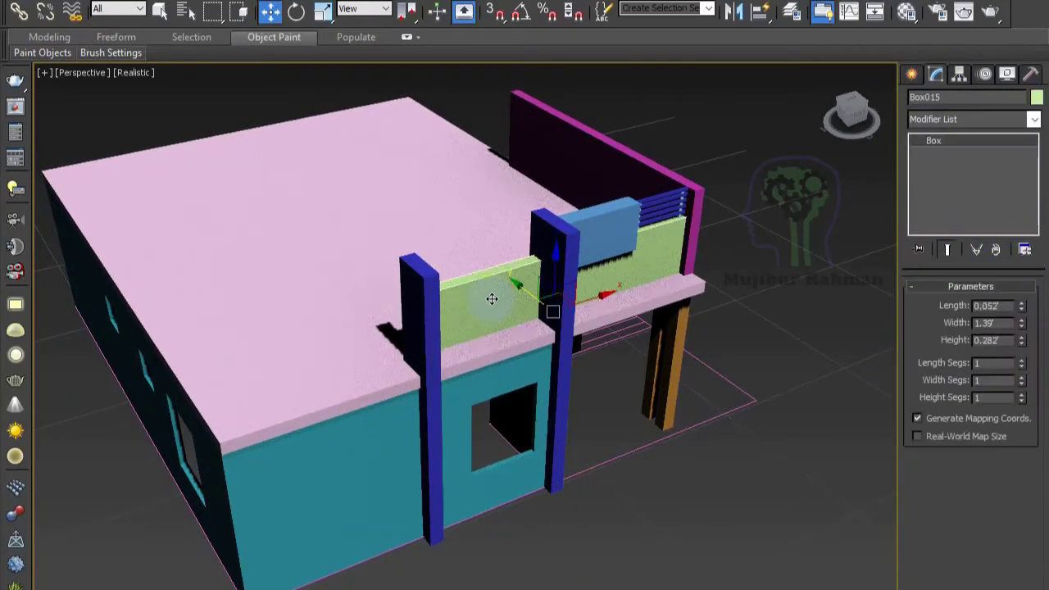
alt+middle_drag(651, 280, 559, 295)
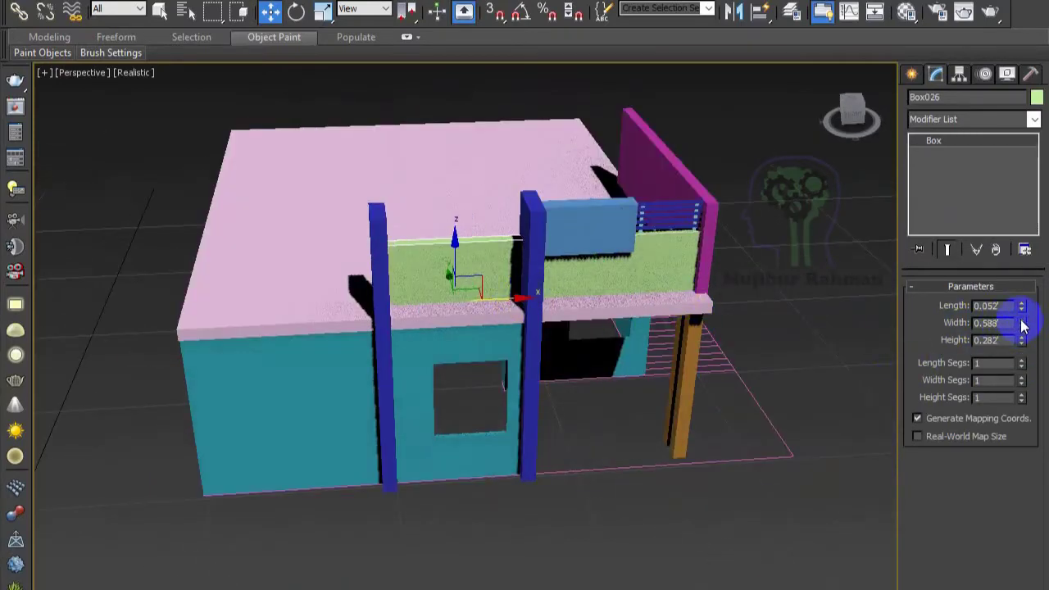
alt+middle_drag(810, 394, 670, 451)
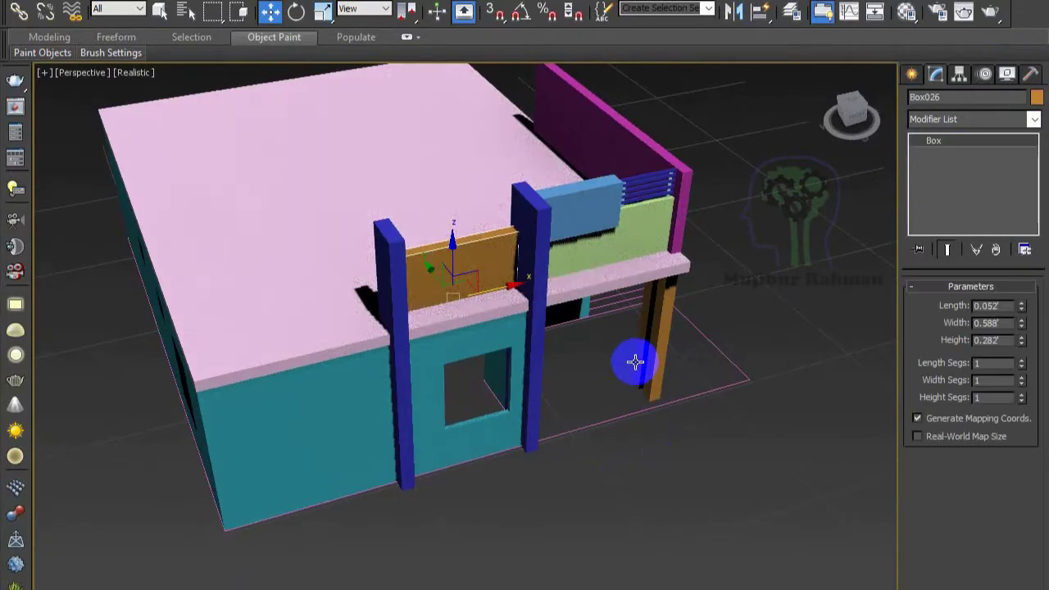
click(1023, 327)
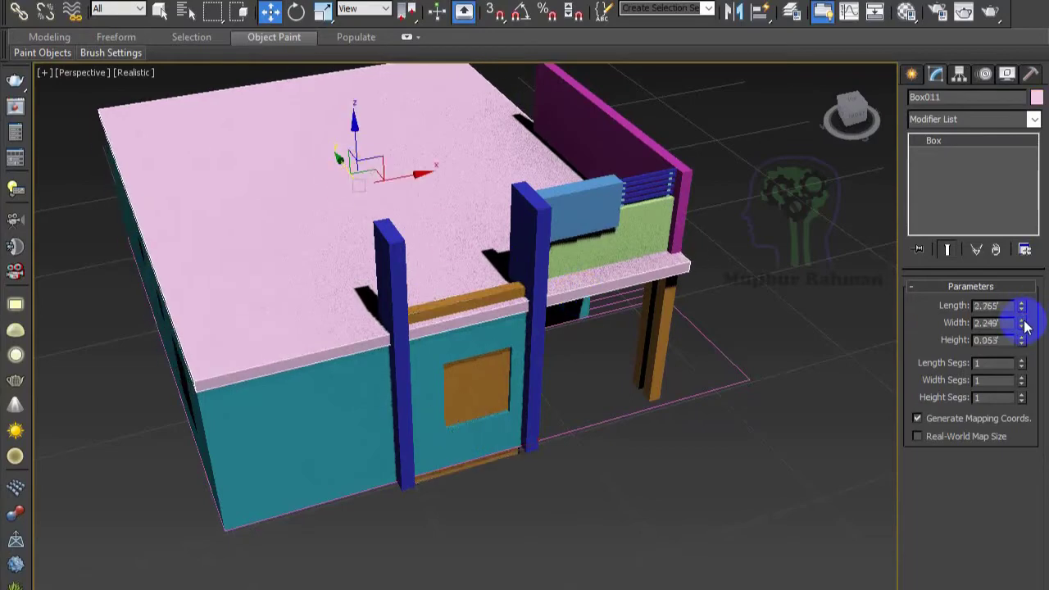
drag(1022, 306, 1023, 300)
alt+middle_drag(745, 538, 504, 302)
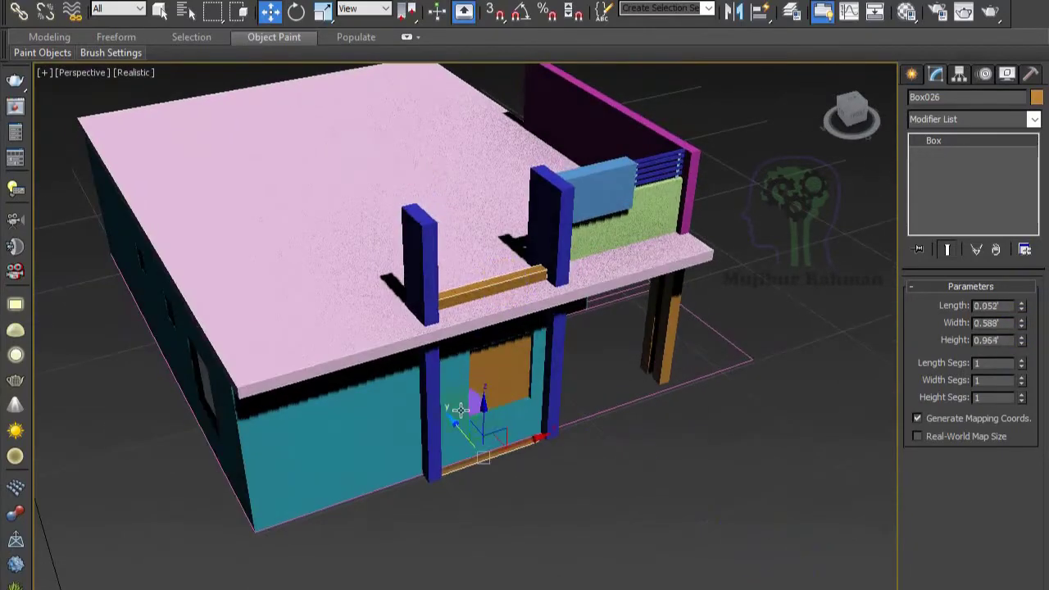
click(455, 391)
click(475, 399)
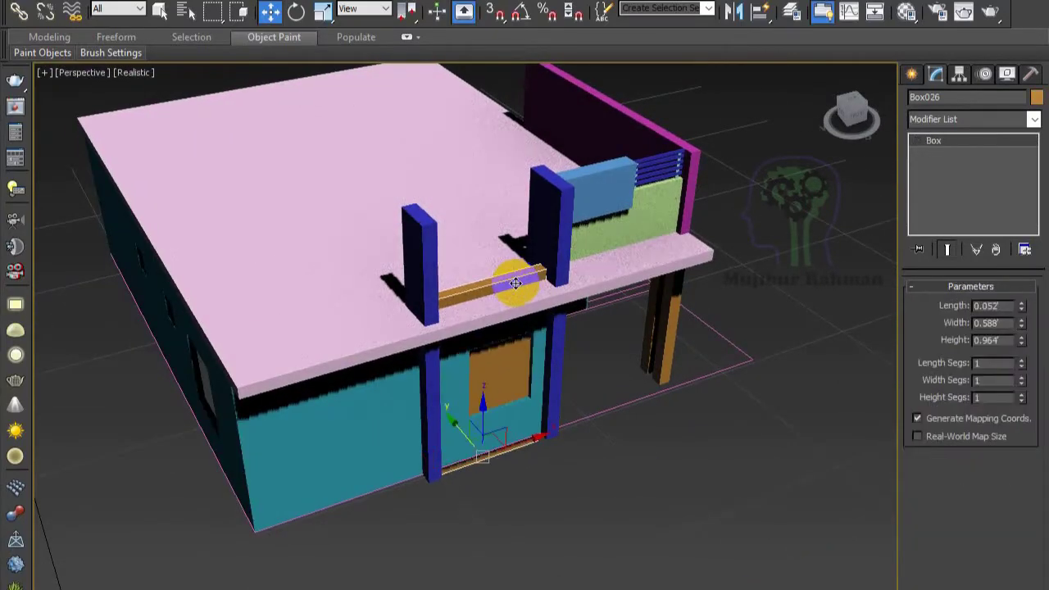
click(475, 399)
click(445, 410)
mouse_move(444, 410)
alt+middle_down()
mouse_move(510, 554)
mouse_move(641, 515)
mouse_move(546, 562)
mouse_move(616, 480)
mouse_move(653, 358)
alt+middle_up()
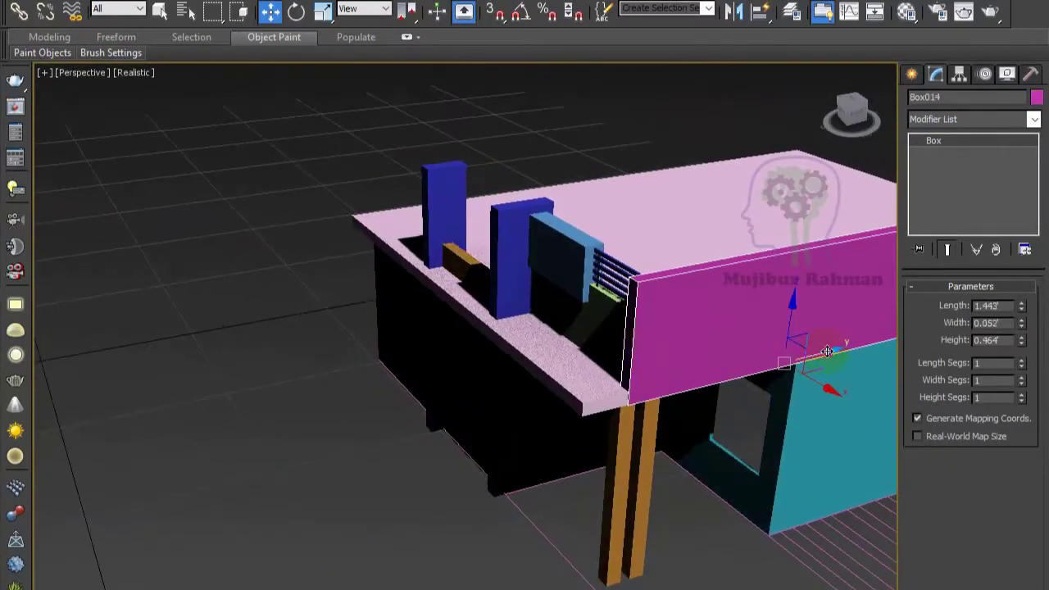
- Region-select the wall-top pieces and slide blue column Box016 along the front wall
mouse_move(827, 351)
alt+middle_down()
mouse_move(648, 471)
mouse_move(784, 374)
alt+middle_up()
drag(625, 175, 791, 328)
mouse_move(791, 328)
alt+middle_down()
mouse_move(694, 429)
mouse_move(774, 236)
alt+middle_up()
click(762, 276)
mouse_move(795, 316)
alt+middle_down()
mouse_move(808, 183)
mouse_move(901, 328)
alt+middle_up()
mouse_move(458, 565)
mouse_down()
mouse_move(487, 571)
mouse_move(445, 568)
mouse_move(475, 576)
mouse_up()
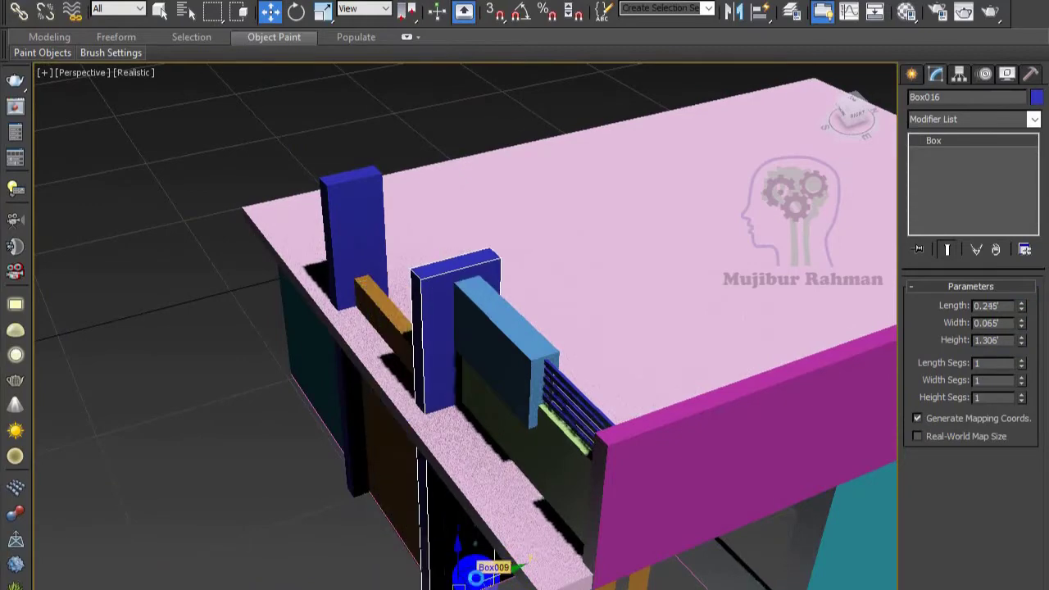
- Add the long green beam along the balcony slab's front edge
alt+middle_drag(489, 575, 618, 390)
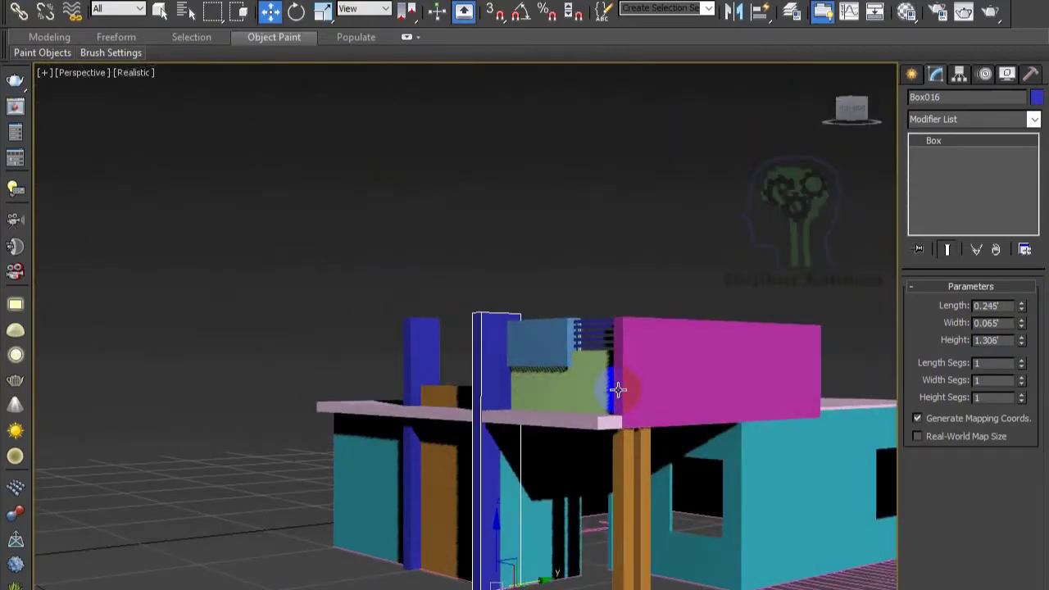
mouse_move(665, 412)
alt+middle_down()
mouse_move(742, 307)
mouse_move(715, 301)
mouse_move(508, 533)
mouse_move(543, 312)
mouse_move(721, 318)
mouse_move(833, 338)
mouse_move(707, 381)
alt+middle_up()
click(754, 297)
click(543, 312)
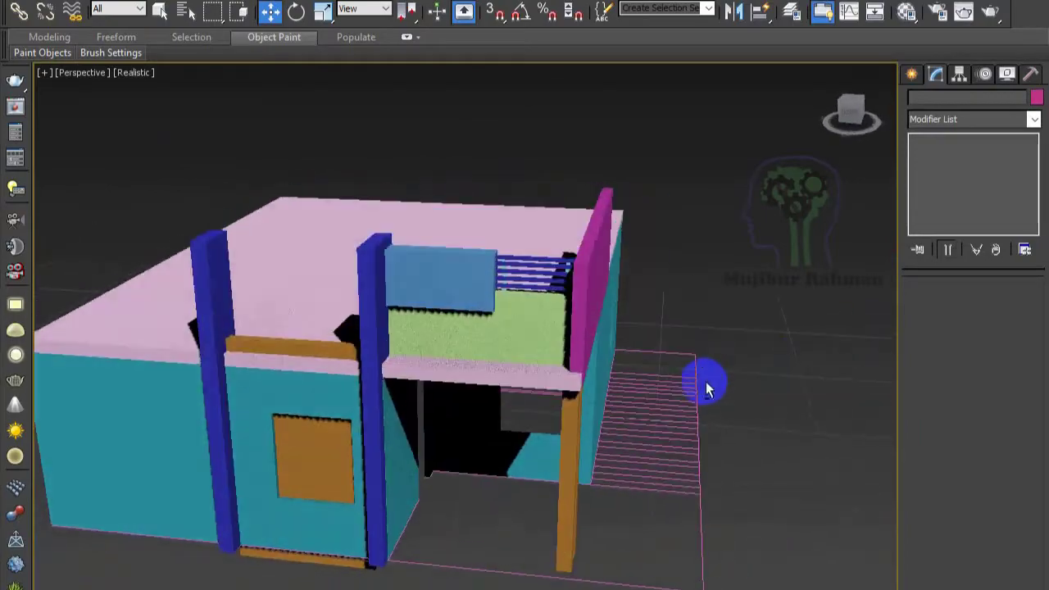
- Finish the green beam and check its size settings
right_click(556, 415)
alt+middle_drag(557, 416, 461, 415)
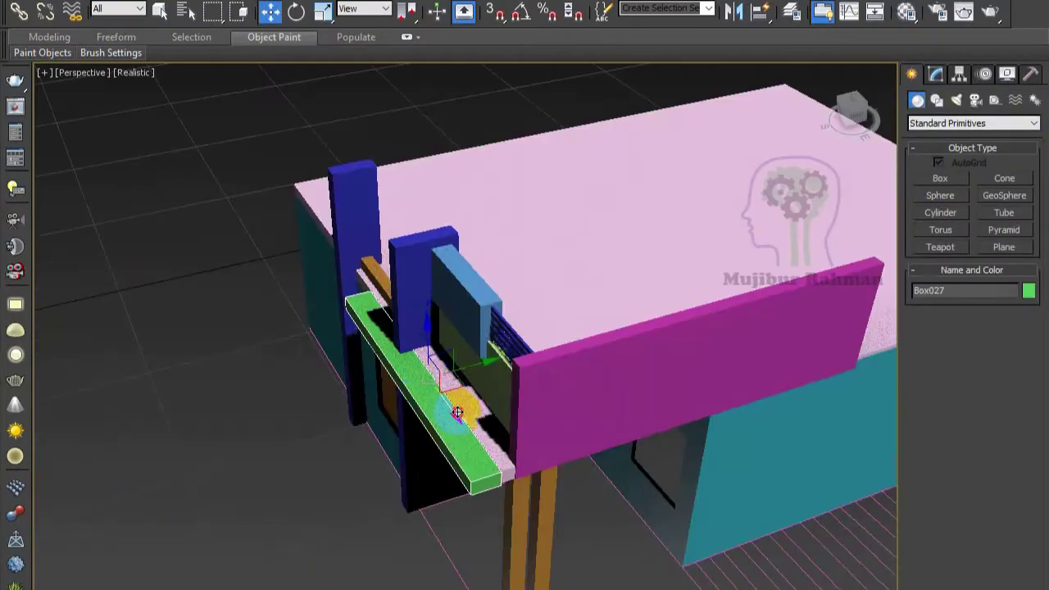
scroll(482, 466, up, 5)
alt+middle_drag(482, 466, 433, 321)
alt+middle_drag(302, 84, 328, 117)
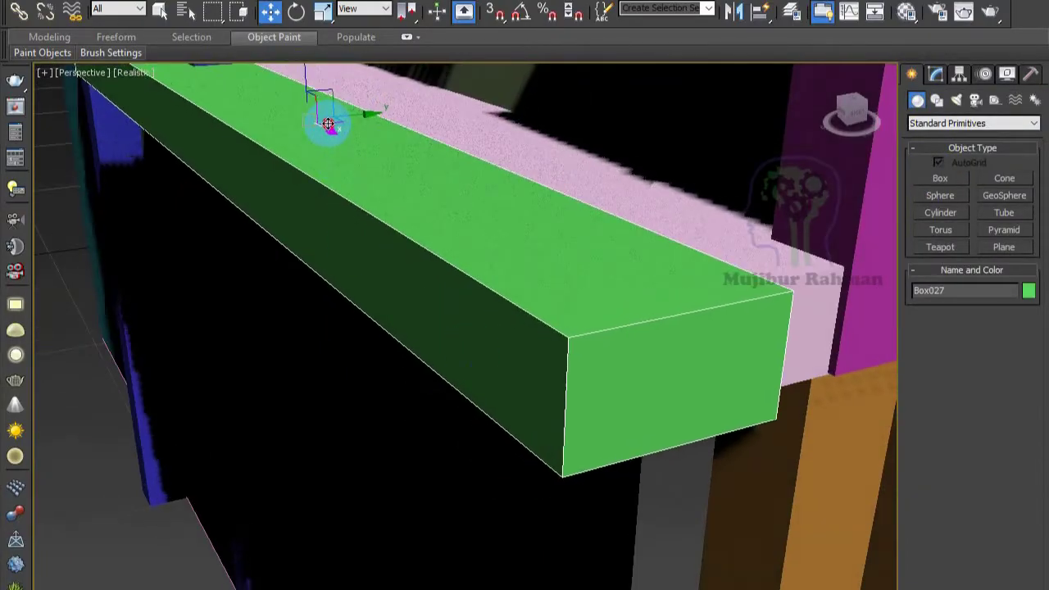
scroll(421, 286, down, 5)
mouse_move(421, 286)
alt+middle_down()
mouse_move(505, 264)
mouse_move(386, 168)
mouse_move(410, 140)
alt+middle_up()
click(934, 74)
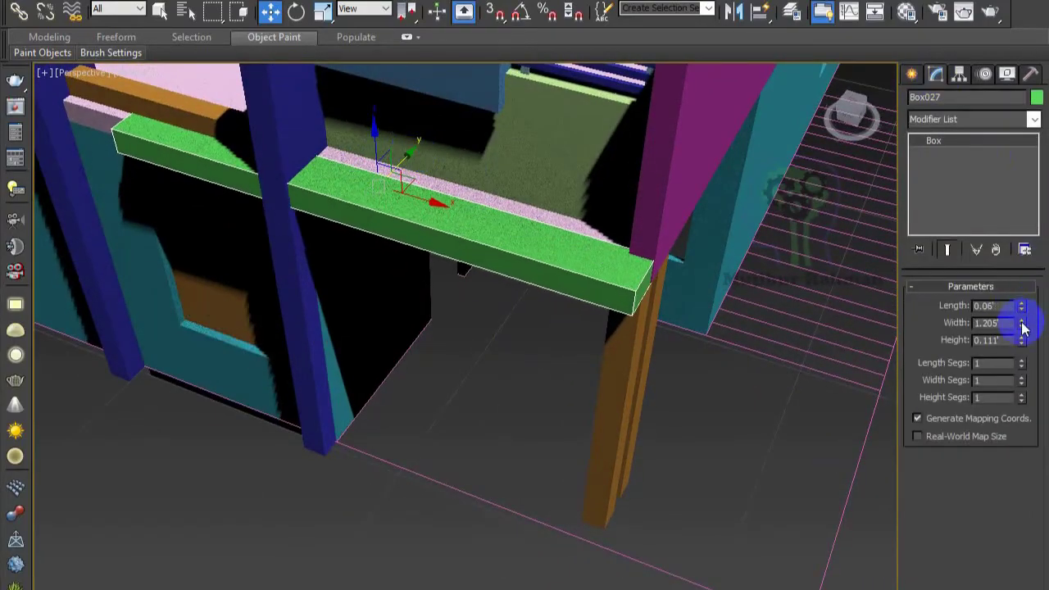
- Raise the orange front panel beside the blue column to a height of 1.079
click(421, 140)
key(z)
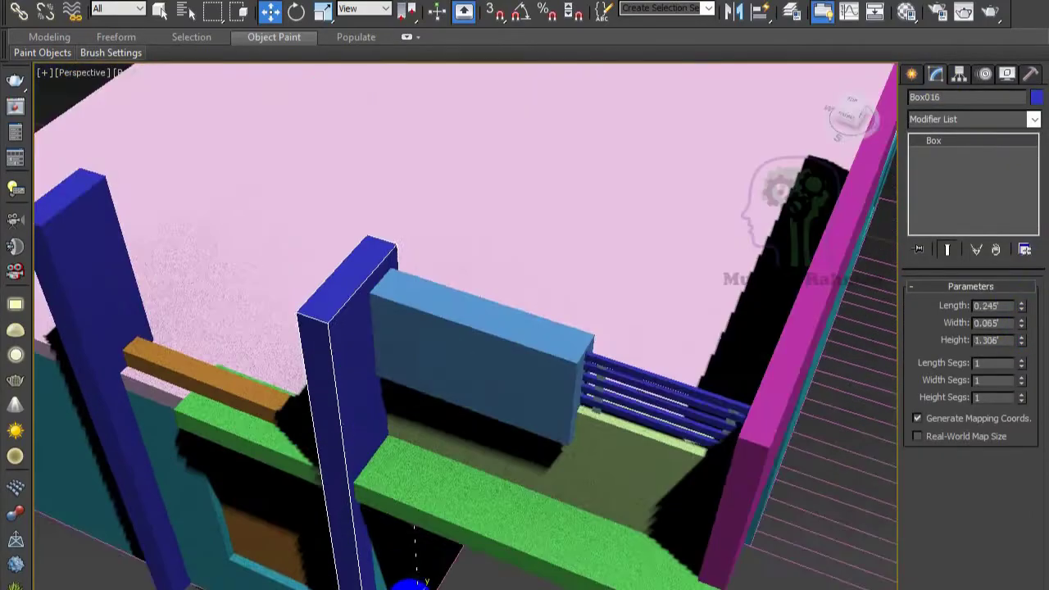
alt+middle_drag(418, 578, 497, 461)
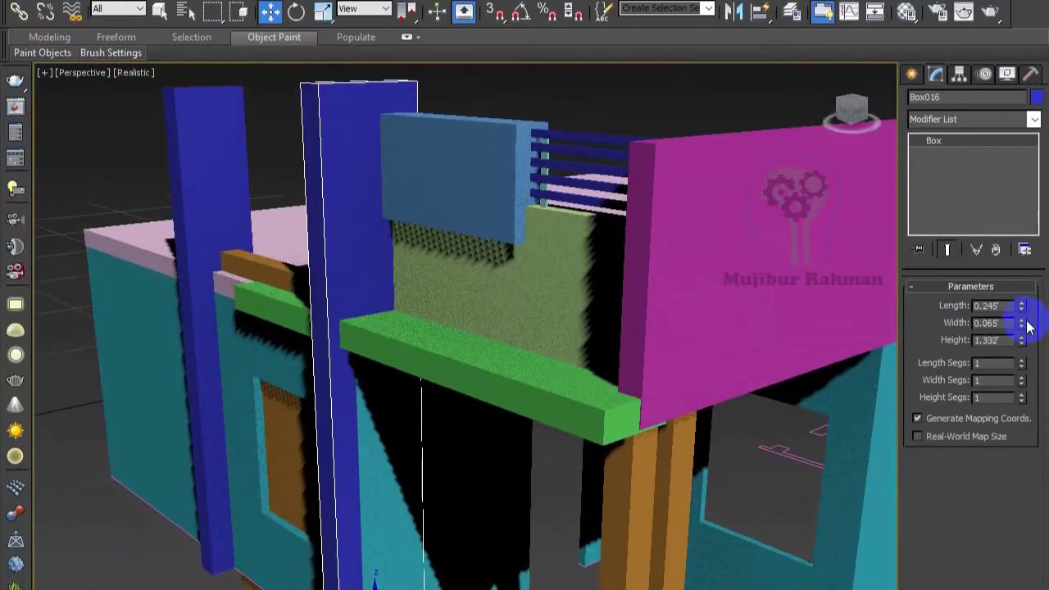
mouse_move(598, 445)
alt+middle_down()
mouse_move(548, 486)
mouse_move(327, 534)
alt+middle_up()
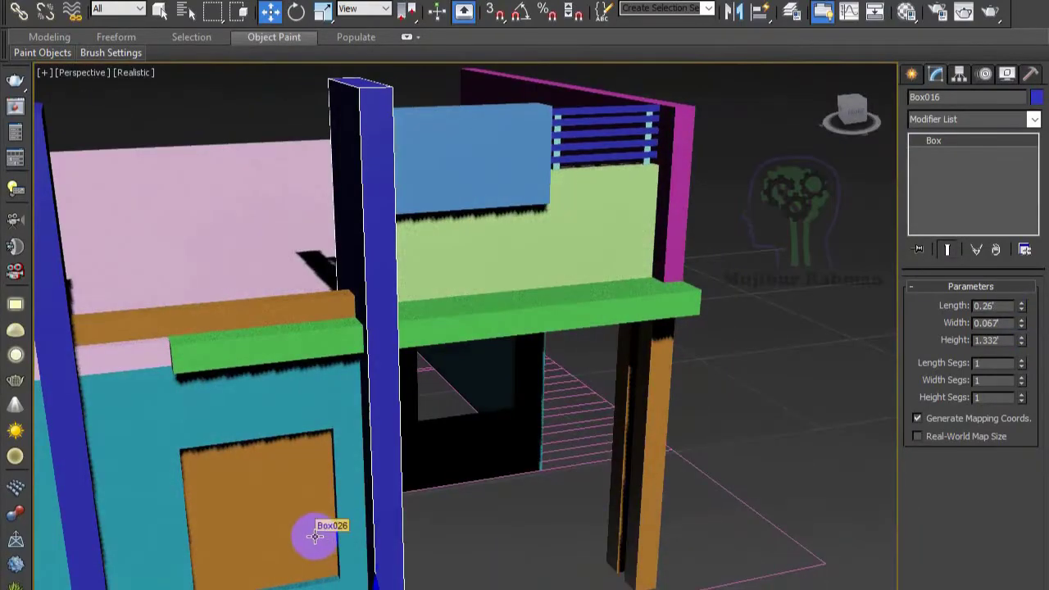
scroll(315, 536, down, 5)
click(501, 496)
key(z)
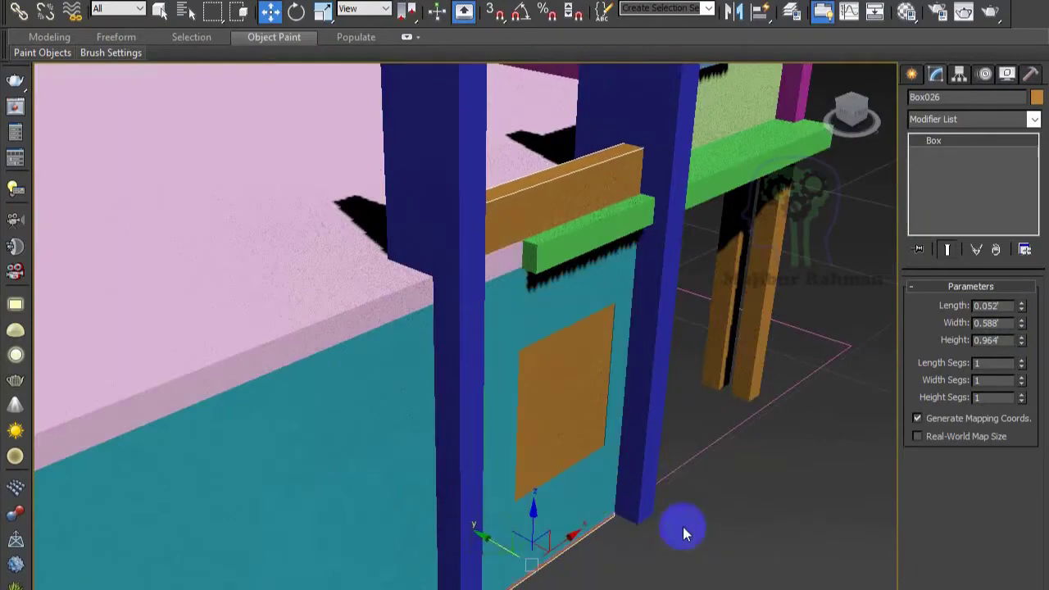
alt+middle_drag(682, 525, 541, 473)
drag(1021, 340, 1024, 328)
- Shift the second orange panel left and increase its height
mouse_move(888, 500)
alt+middle_down()
mouse_move(787, 520)
mouse_move(650, 496)
alt+middle_up()
scroll(613, 421, down, 5)
click(432, 507)
drag(432, 507, 413, 507)
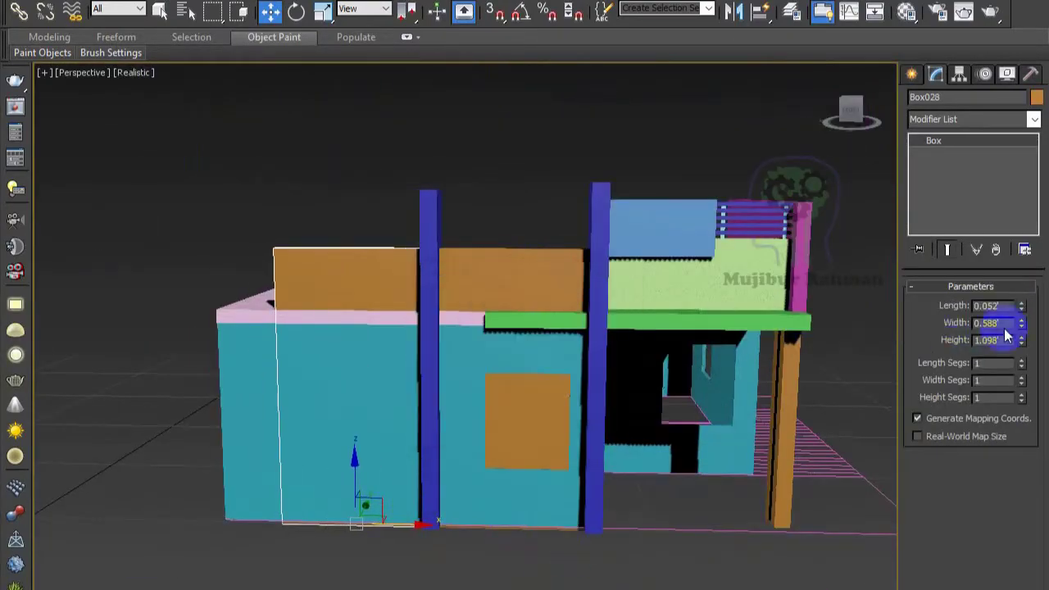
mouse_move(398, 518)
alt+middle_down()
mouse_move(579, 581)
mouse_move(470, 573)
alt+middle_up()
drag(1021, 339, 1021, 321)
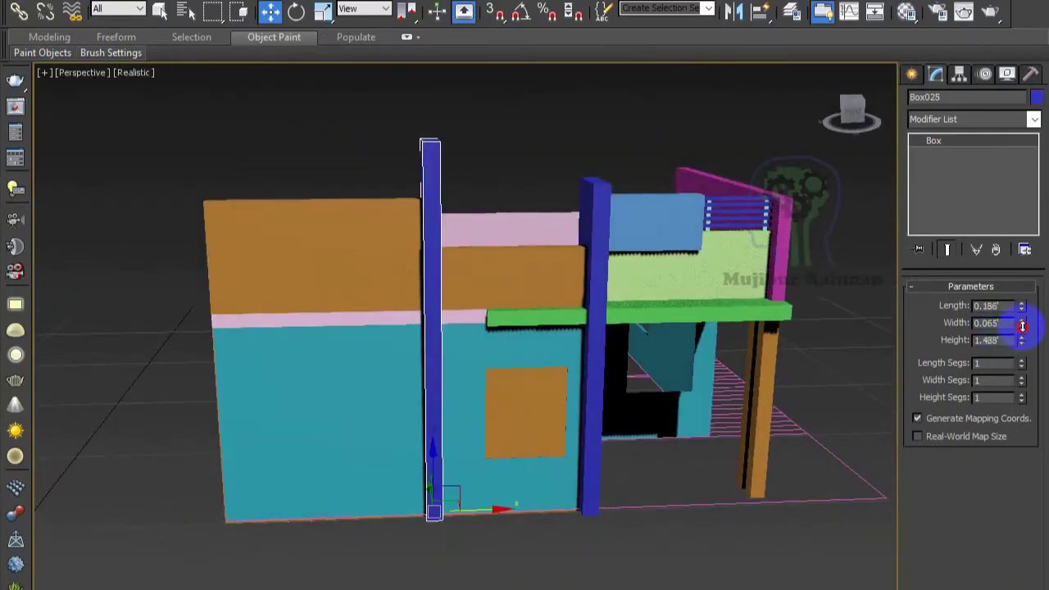
click(670, 469)
mouse_move(670, 469)
alt+middle_down()
mouse_move(459, 450)
mouse_move(525, 477)
mouse_move(426, 339)
alt+middle_up()
mouse_move(751, 485)
alt+middle_down()
mouse_move(568, 550)
mouse_move(439, 345)
alt+middle_up()
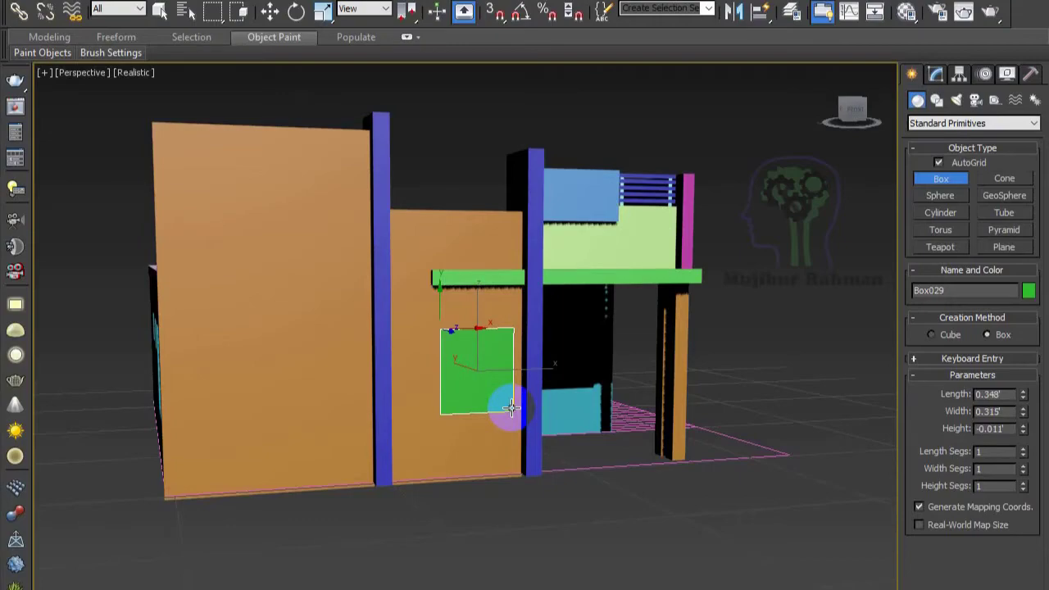
- Select and inspect the green box, pink side wall and pale pink beam
key(w)
mouse_move(548, 400)
alt+middle_down()
mouse_move(604, 300)
mouse_move(627, 332)
mouse_move(782, 252)
mouse_move(552, 363)
mouse_move(492, 445)
alt+middle_up()
click(782, 251)
click(492, 444)
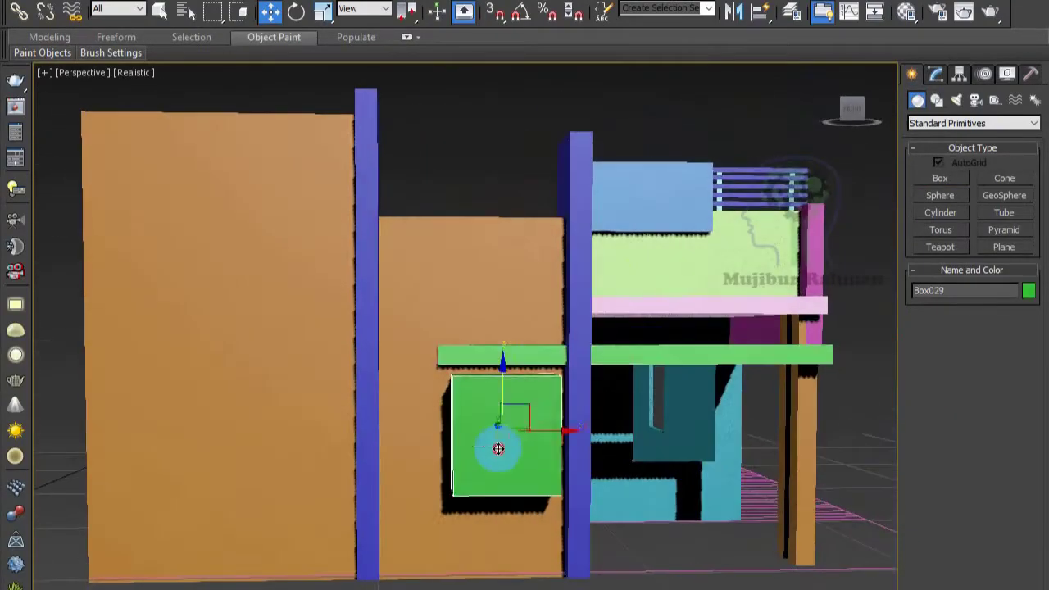
scroll(555, 510, up, 3)
mouse_move(555, 509)
alt+middle_down()
mouse_move(679, 352)
mouse_move(732, 461)
mouse_move(772, 196)
mouse_move(600, 326)
alt+middle_up()
click(772, 196)
click(600, 326)
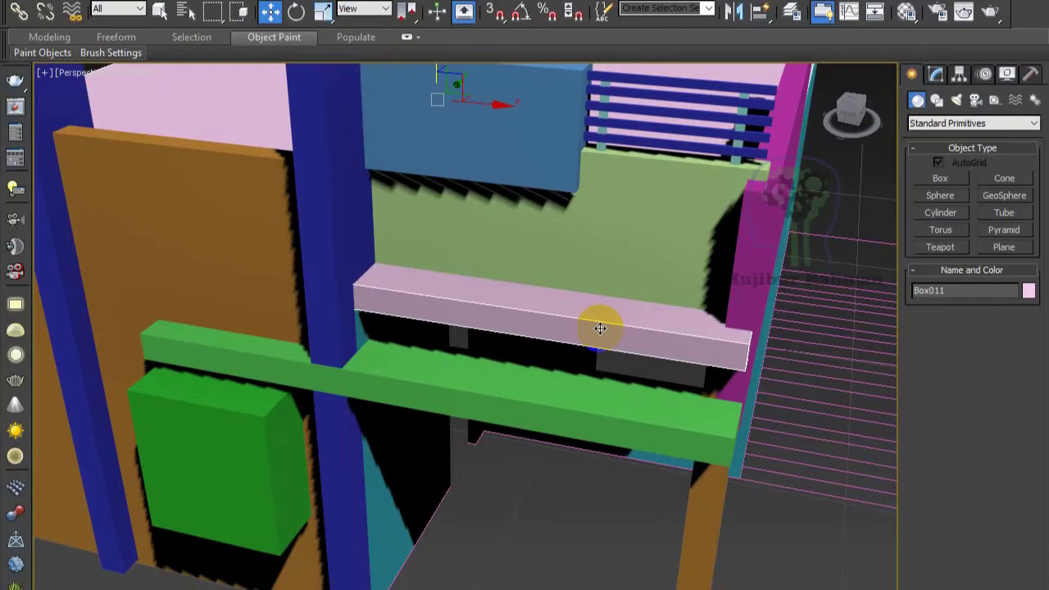
mouse_move(600, 327)
alt+middle_down()
mouse_move(691, 426)
mouse_move(618, 232)
mouse_move(633, 505)
alt+middle_up()
click(619, 232)
scroll(619, 232, up, 3)
scroll(619, 232, down, 2)
- Check the dimensions of the two orange posts
click(632, 504)
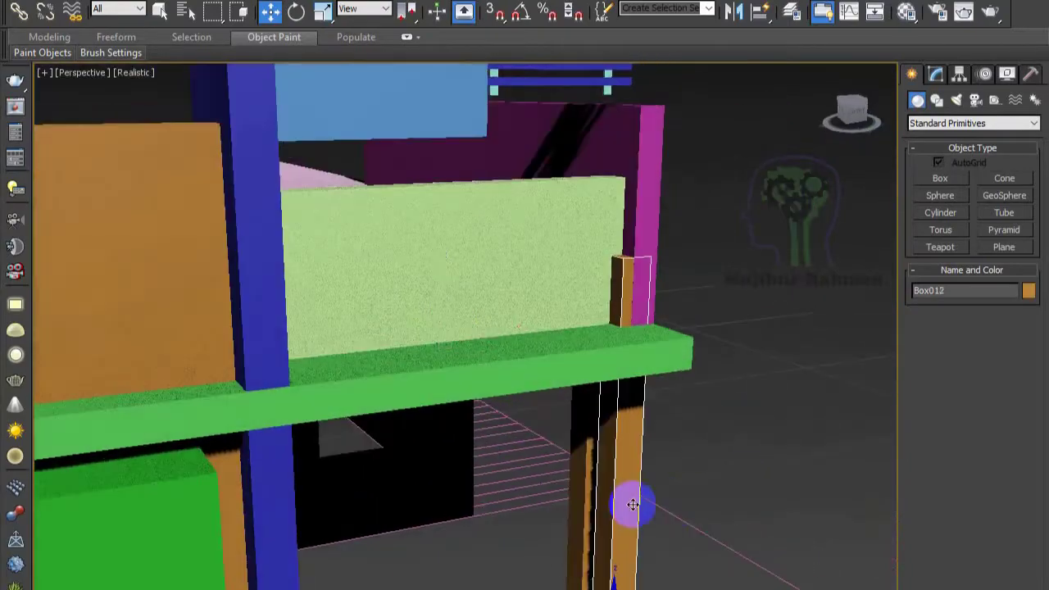
click(936, 73)
scroll(651, 486, down, 3)
click(650, 486)
scroll(749, 550, up, 2)
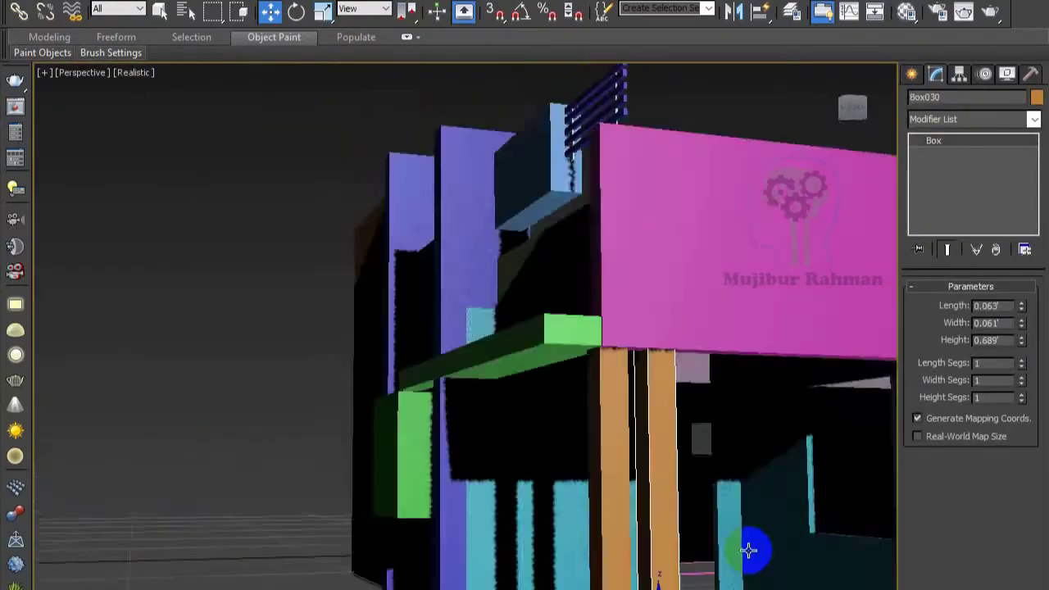
alt+middle_drag(749, 549, 859, 578)
click(859, 578)
scroll(380, 264, up, 3)
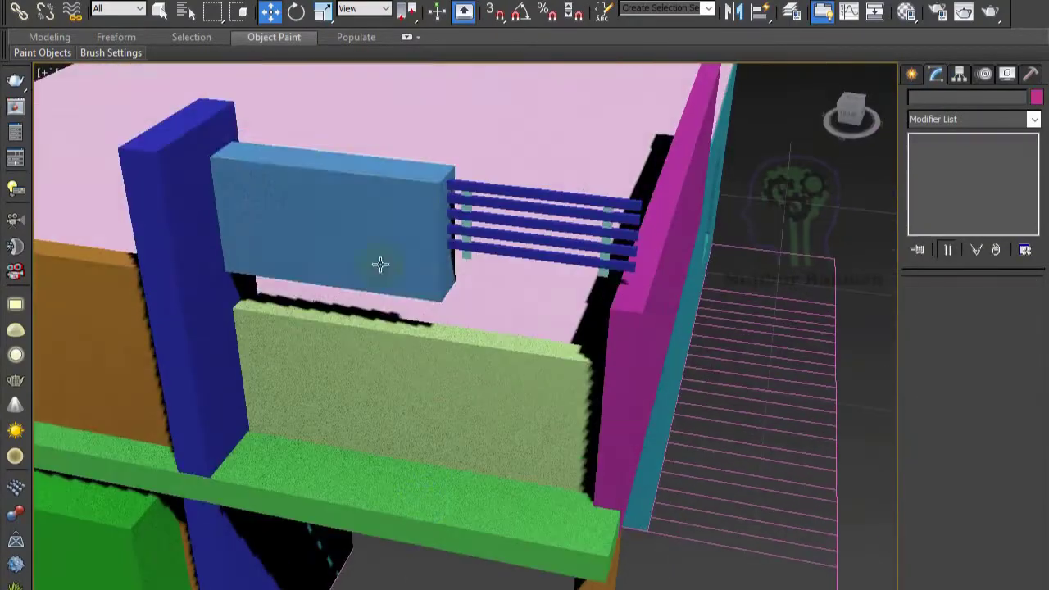
- Lower the blue box and the seven bars beneath it
drag(380, 263, 380, 340)
alt+middle_drag(380, 340, 445, 122)
mouse_move(444, 122)
mouse_down()
mouse_move(596, 195)
mouse_move(596, 271)
mouse_up()
mouse_move(548, 204)
alt+middle_down()
mouse_move(468, 398)
mouse_move(772, 253)
mouse_move(448, 430)
mouse_move(468, 475)
mouse_move(747, 465)
mouse_move(726, 484)
mouse_move(819, 287)
alt+middle_up()
click(448, 430)
- Draw a thin cyan coping strip, Box031, along the tall orange wall's top
click(912, 74)
click(941, 178)
drag(489, 334, 383, 471)
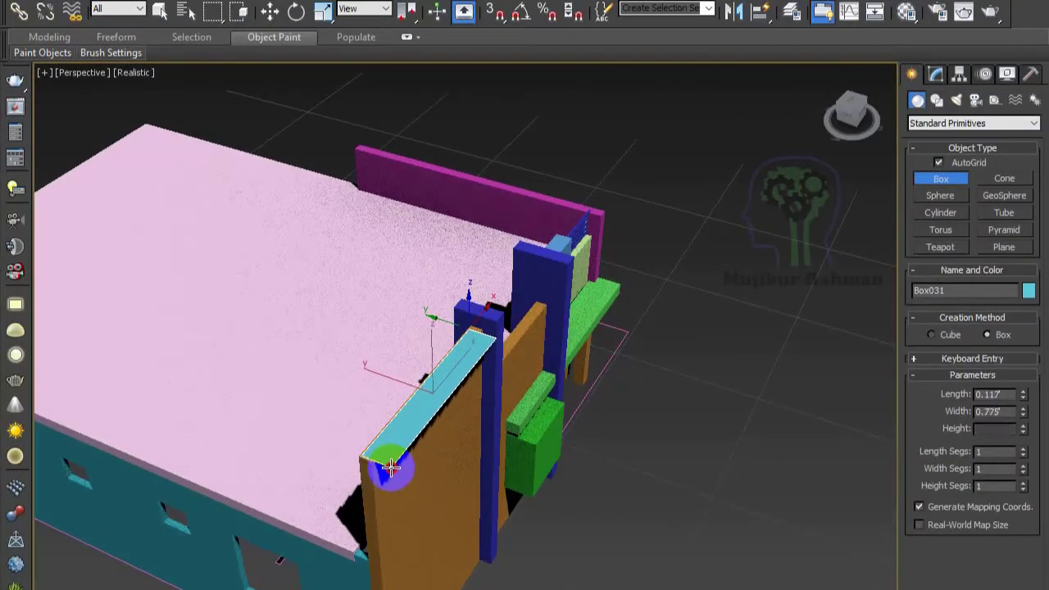
click(386, 475)
key(w)
mouse_move(467, 456)
alt+middle_down()
mouse_move(603, 427)
mouse_move(503, 377)
mouse_move(538, 377)
mouse_move(486, 421)
alt+middle_up()
scroll(541, 355, up, 5)
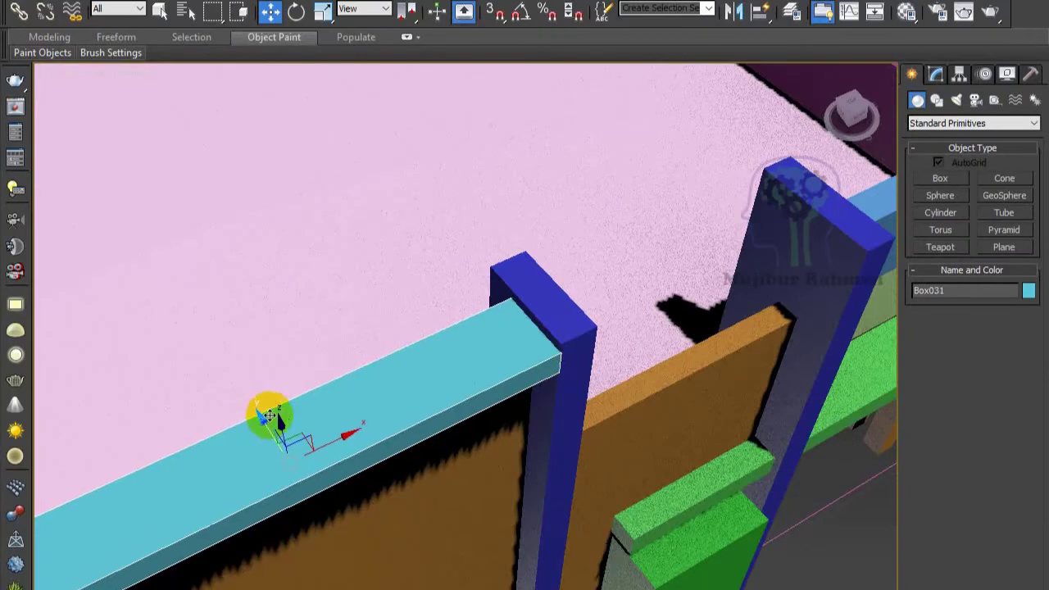
mouse_move(270, 421)
alt+middle_down()
mouse_move(320, 363)
mouse_move(409, 304)
alt+middle_up()
- Make the cyan cap strip and the post white
click(936, 74)
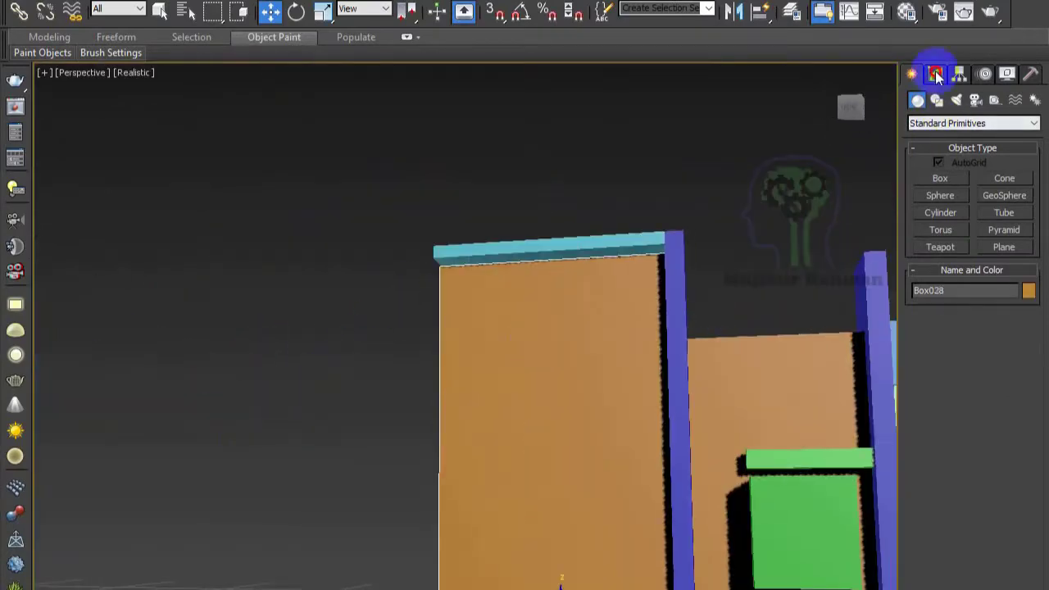
click(749, 363)
ctrl+click(661, 363)
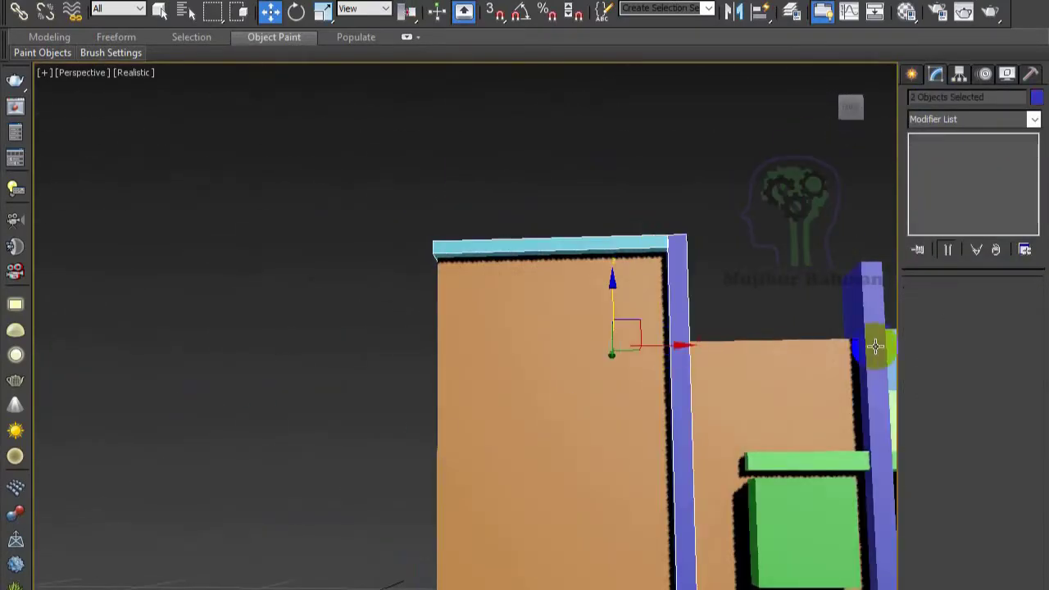
click(1036, 96)
click(604, 458)
- Subtract the green box from the orange wall with ProBoolean to form an opening
click(911, 75)
click(972, 123)
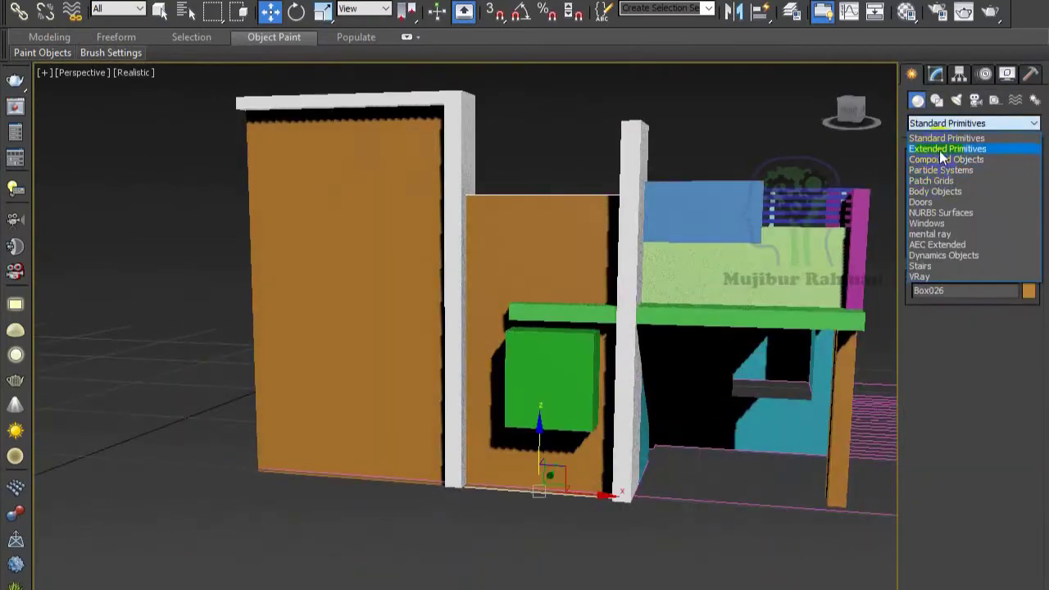
click(942, 160)
click(940, 264)
click(970, 352)
click(559, 396)
key(ctrl+z)
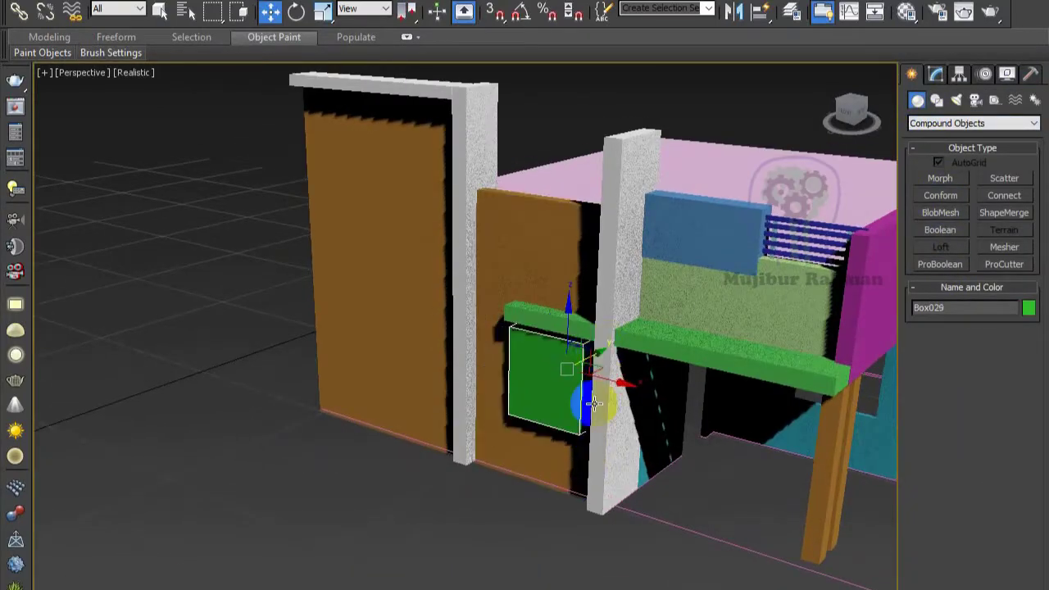
click(939, 263)
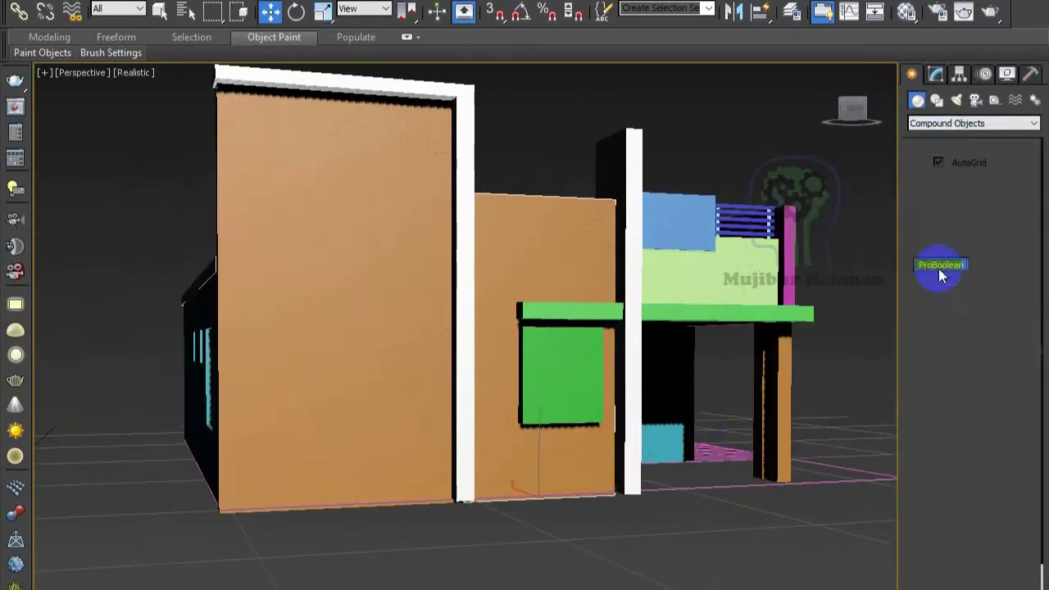
click(971, 352)
click(528, 435)
scroll(527, 435, down, 3)
- Draw a thin horizontal ledge, Box032, projecting from the tall orange wall
click(972, 123)
click(950, 134)
scroll(433, 387, up, 3)
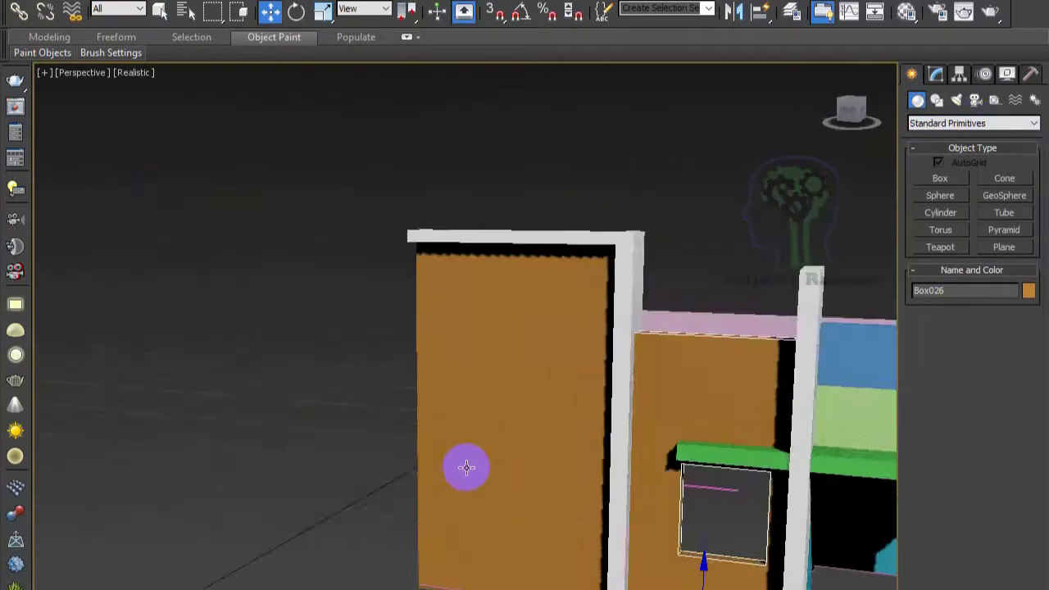
mouse_move(467, 467)
alt+middle_down()
mouse_move(522, 425)
mouse_move(492, 421)
alt+middle_up()
click(940, 177)
drag(498, 425, 554, 433)
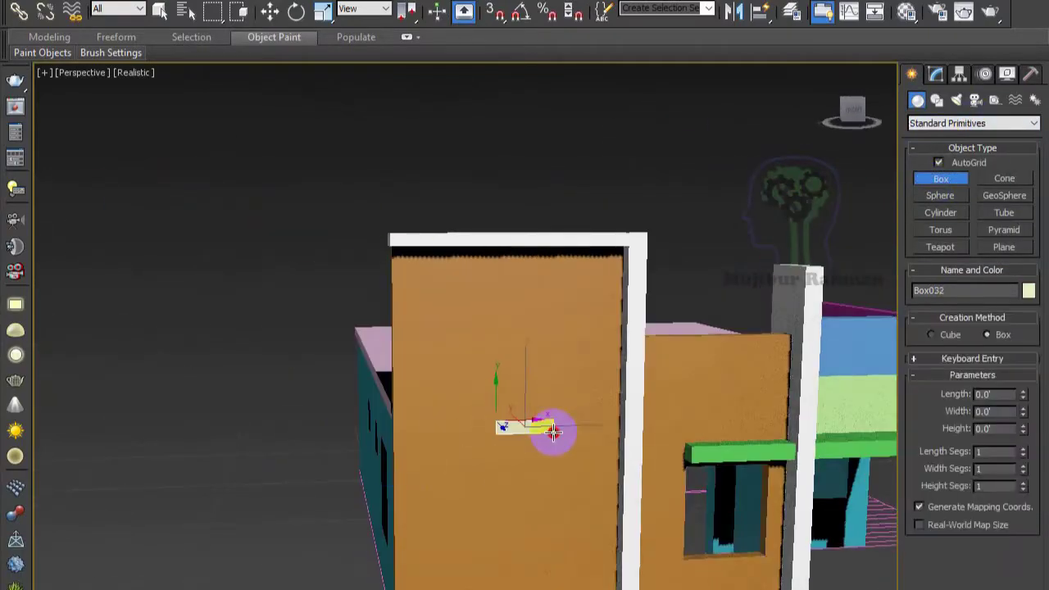
click(629, 434)
key(w)
alt+middle_drag(629, 434, 613, 433)
scroll(616, 440, up, 4)
mouse_move(430, 349)
alt+middle_down()
mouse_move(456, 402)
mouse_move(453, 382)
alt+middle_up()
scroll(281, 300, down, 4)
alt+middle_drag(281, 300, 344, 294)
- Set up a boolean cutting the thin strip into the tall wall
click(917, 124)
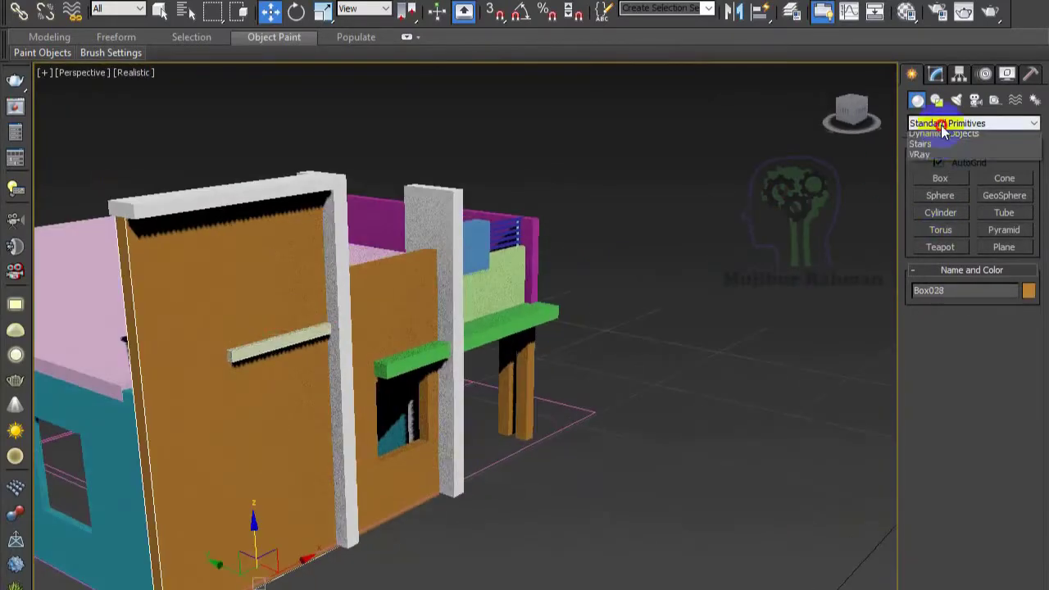
click(942, 143)
click(940, 230)
scroll(190, 394, up, 4)
scroll(190, 395, down, 3)
click(973, 123)
- Draw the base of a green box on the tall wall
click(946, 143)
click(940, 177)
scroll(884, 201, up, 3)
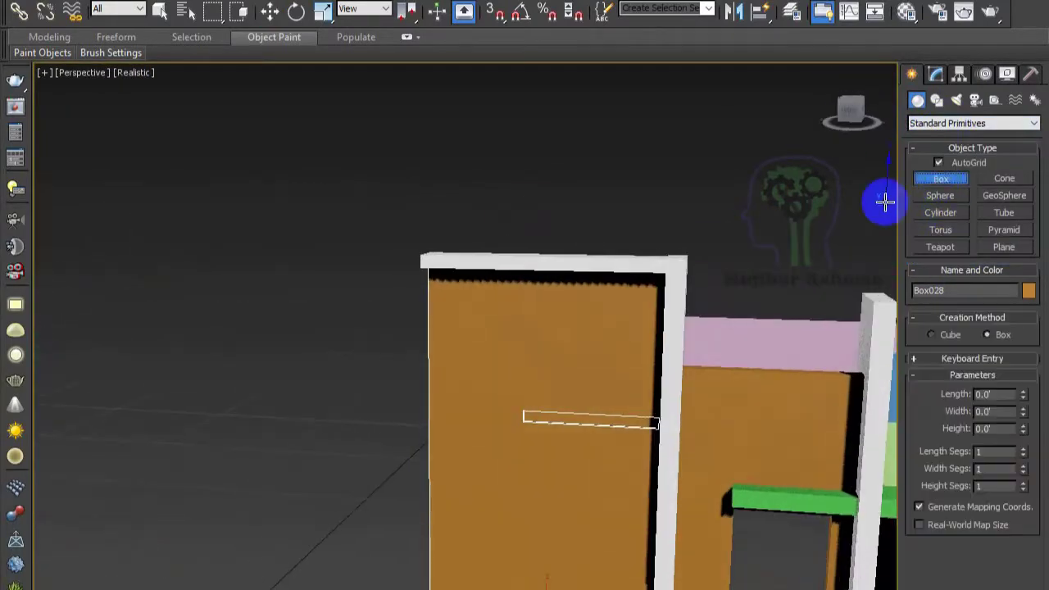
scroll(427, 324, down, 3)
mouse_move(427, 324)
alt+middle_down()
mouse_move(603, 355)
mouse_move(461, 346)
alt+middle_up()
scroll(461, 347, up, 3)
drag(391, 212, 482, 378)
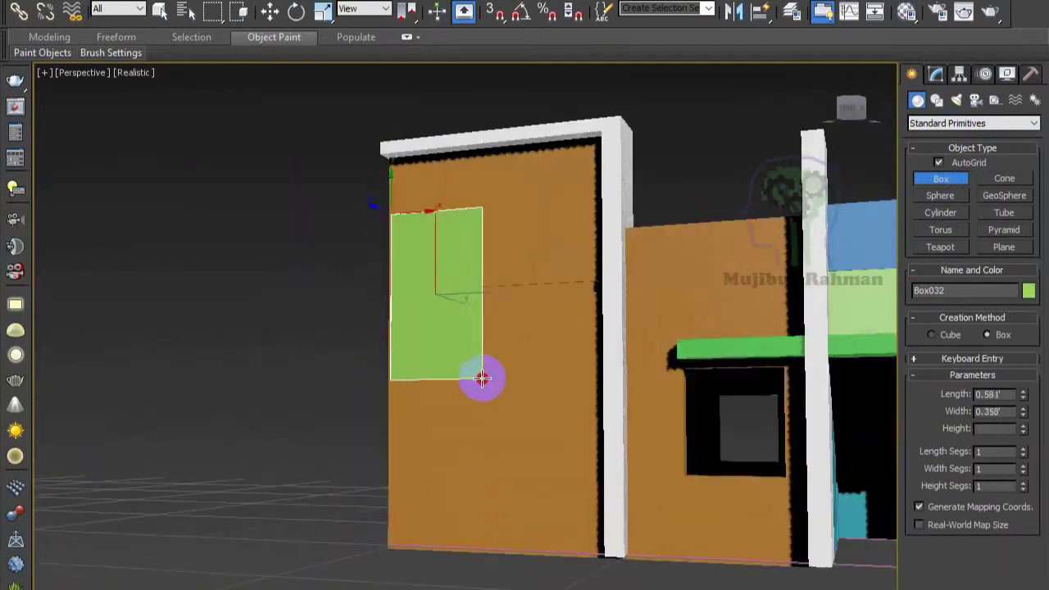
- Give the green wall box its thickness, finish it and deselect it
click(466, 416)
key(w)
alt+middle_drag(467, 417, 457, 440)
scroll(457, 440, down, 3)
alt+middle_drag(644, 414, 480, 281)
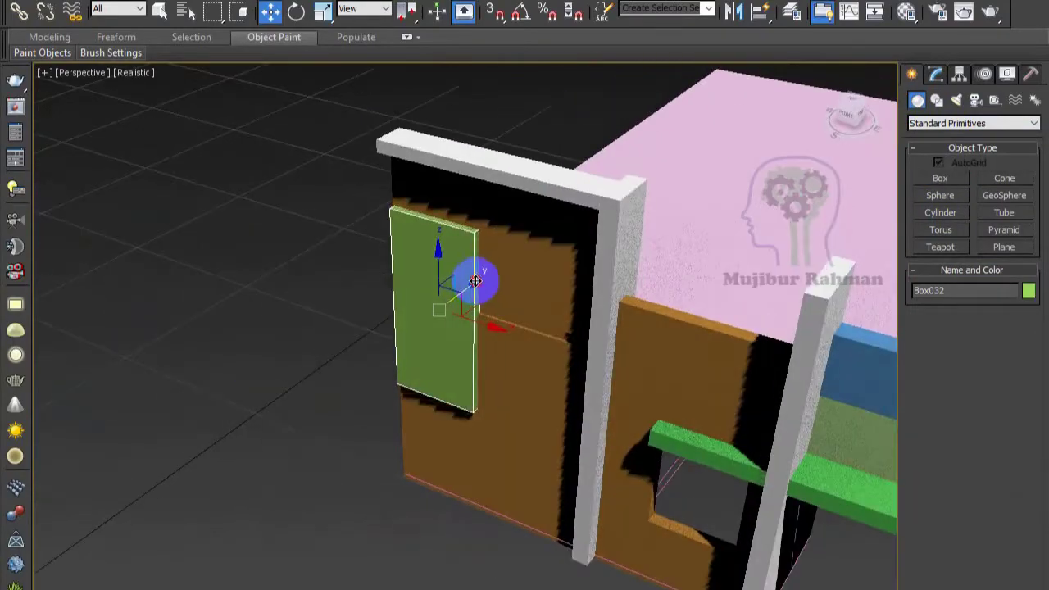
scroll(501, 309, up, 3)
scroll(501, 310, down, 3)
click(355, 333)
alt+middle_drag(355, 332, 515, 401)
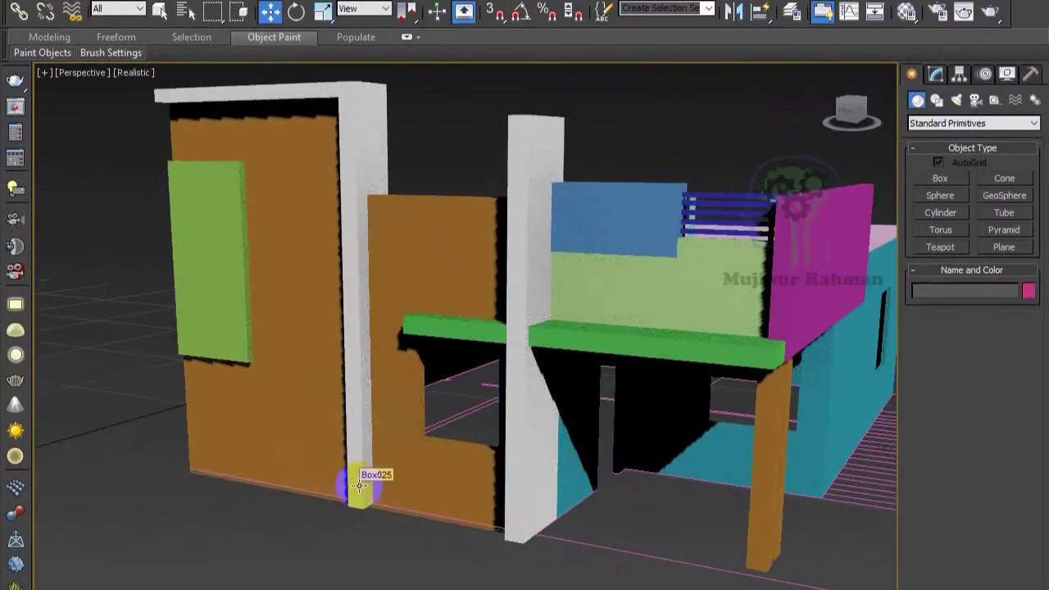
- Save the scene under the new name Home with Save As
key(alt+f)
key(a)
click(250, 438)
text(Home)
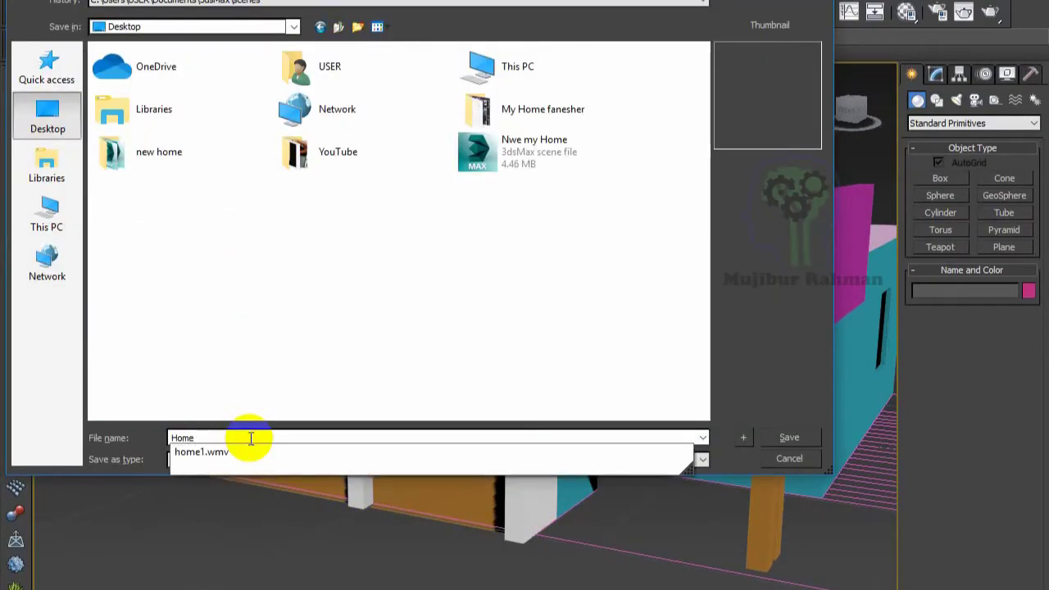
key(Return)
- Start a new box panel, drawing its base over the front wall's left part
scroll(253, 393, up, 4)
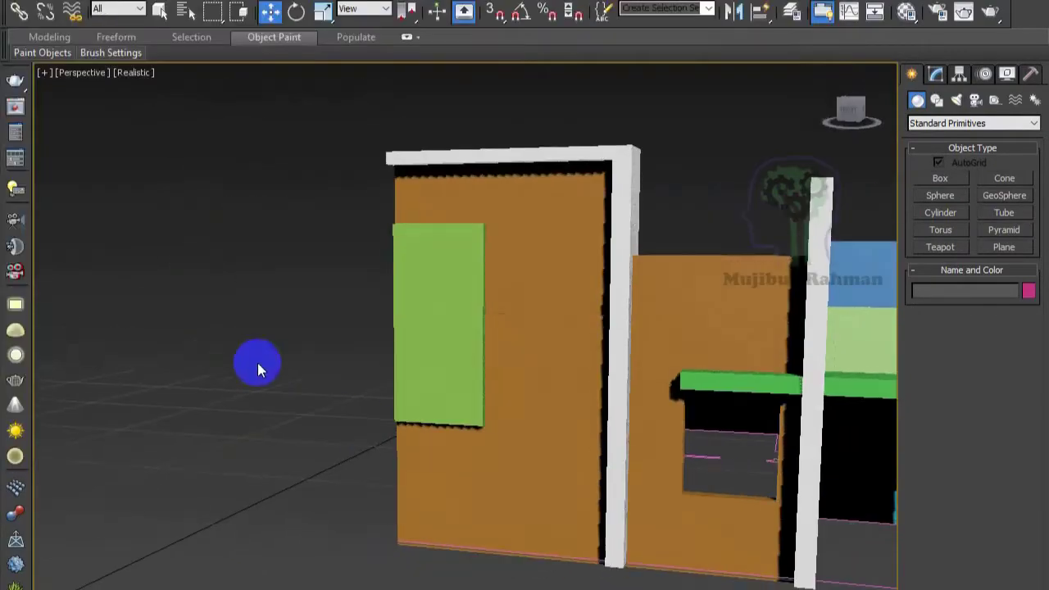
click(939, 179)
scroll(463, 293, up, 4)
key(w)
scroll(463, 293, down, 5)
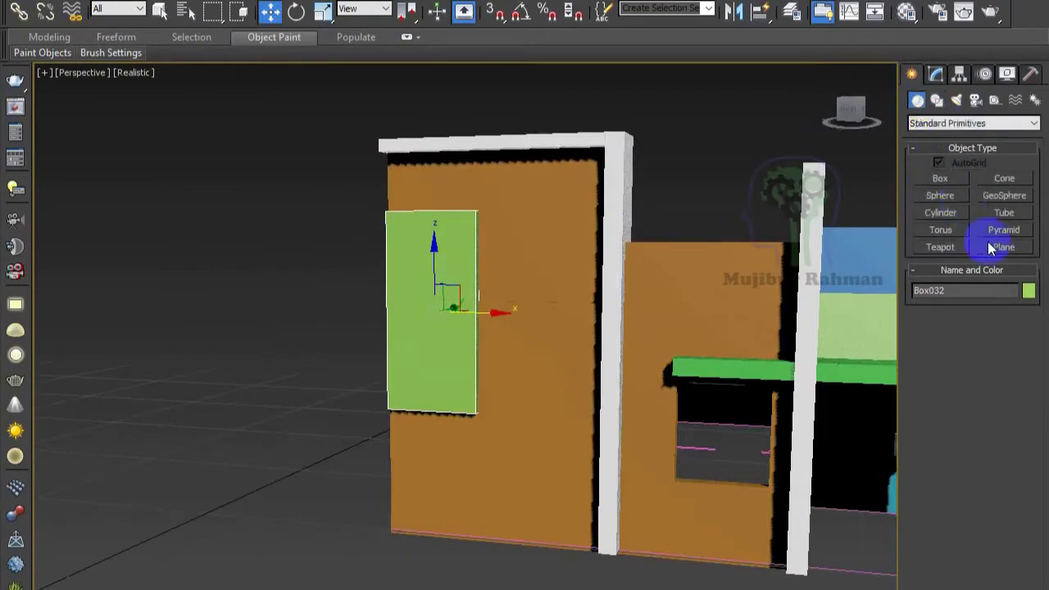
scroll(691, 389, down, 3)
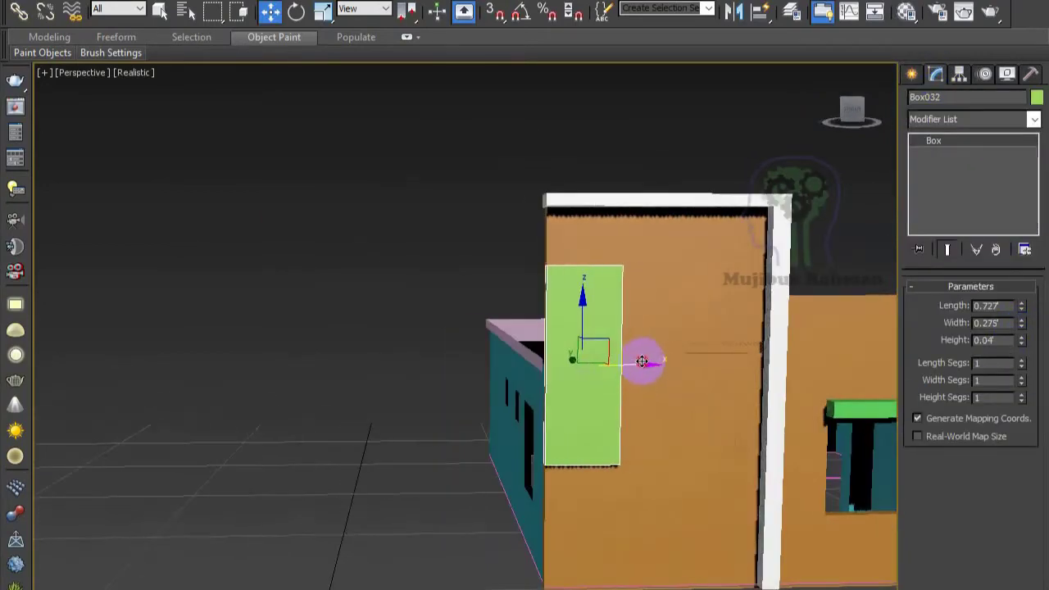
alt+middle_drag(641, 358, 728, 368)
click(697, 445)
scroll(697, 445, up, 4)
click(912, 76)
click(940, 178)
drag(544, 228, 646, 496)
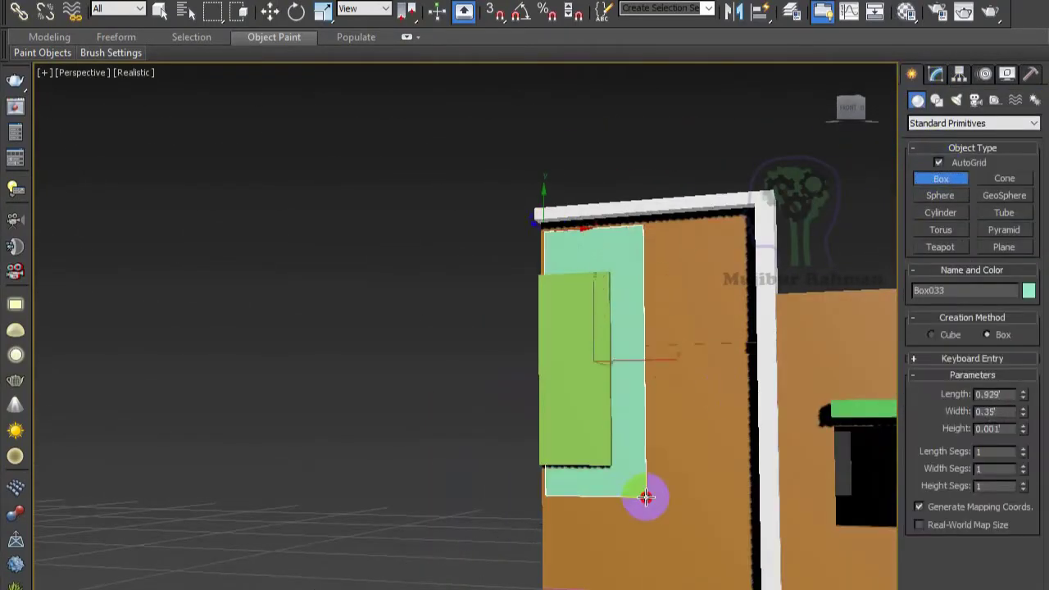
- Finish the pale-green panel Box033 on the front wall and inspect it
click(648, 523)
key(w)
alt+middle_drag(648, 522, 677, 536)
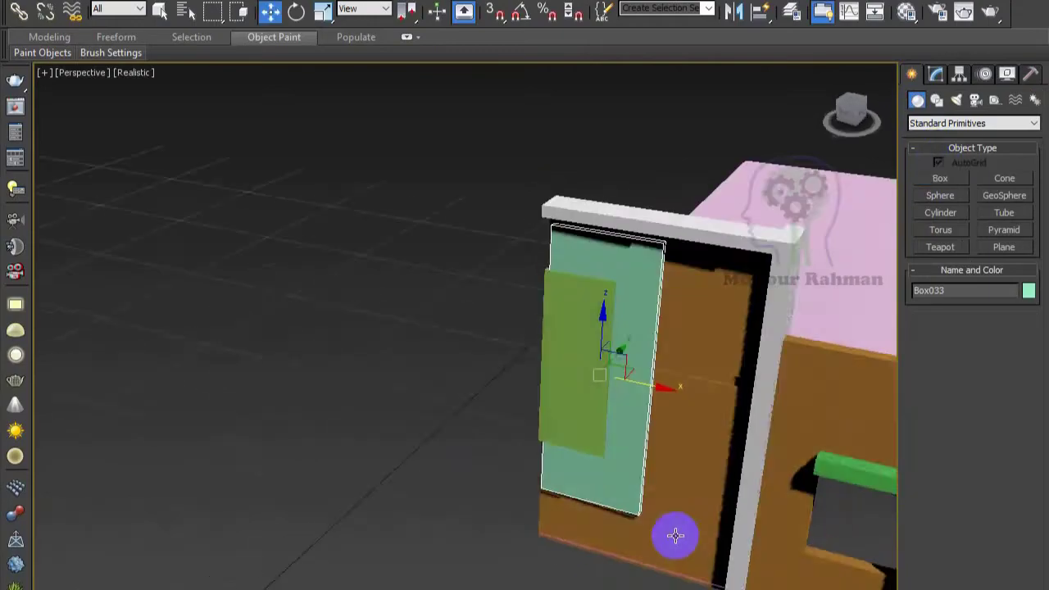
scroll(676, 535, down, 3)
scroll(658, 363, up, 3)
mouse_move(658, 363)
alt+middle_down()
mouse_move(663, 418)
mouse_move(620, 497)
alt+middle_up()
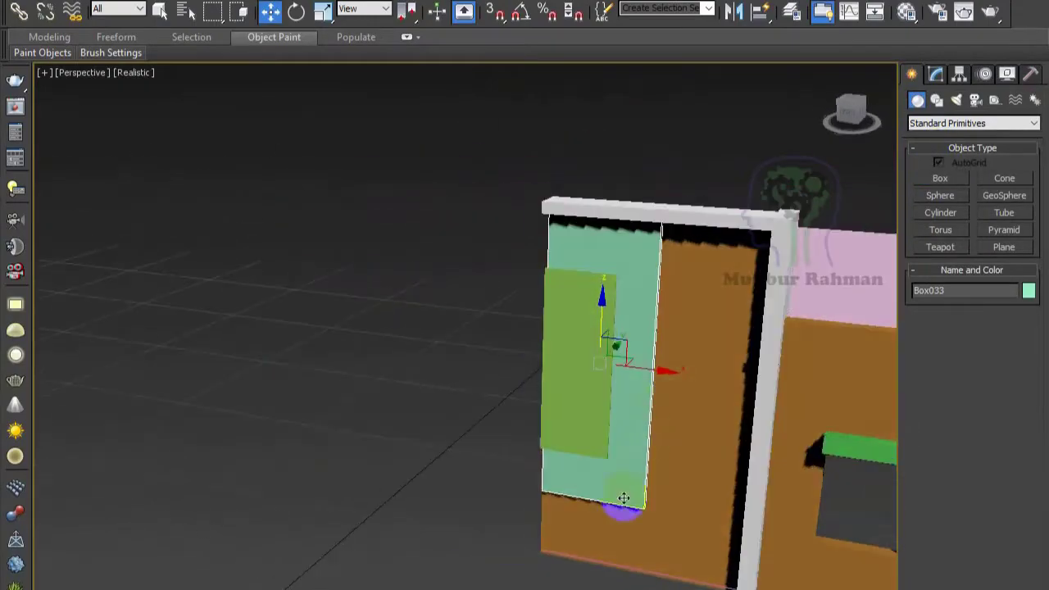
scroll(627, 382, up, 3)
scroll(543, 327, down, 3)
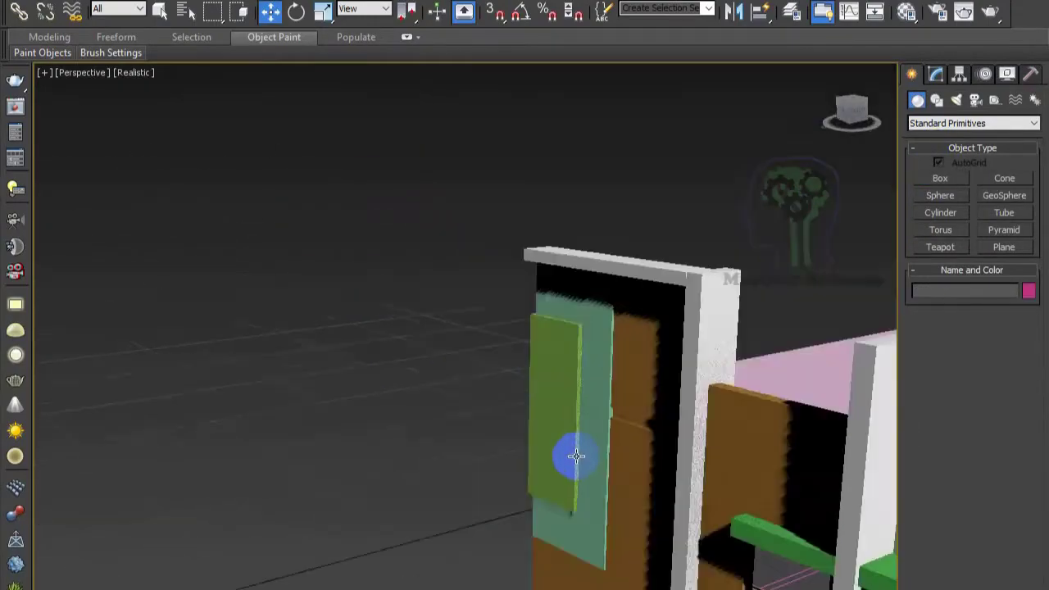
mouse_move(574, 452)
alt+middle_down()
mouse_move(353, 304)
mouse_move(426, 344)
alt+middle_up()
- Create a small yellow bracket box and paint a row of copies across the panel
click(940, 178)
scroll(586, 354, up, 3)
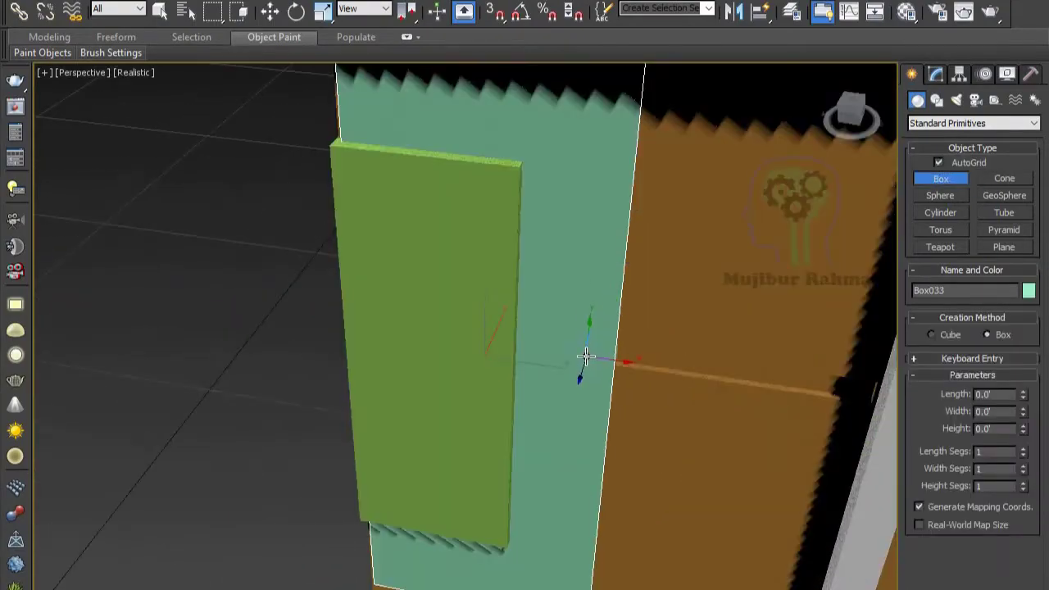
click(639, 429)
key(w)
alt+middle_drag(639, 428, 621, 341)
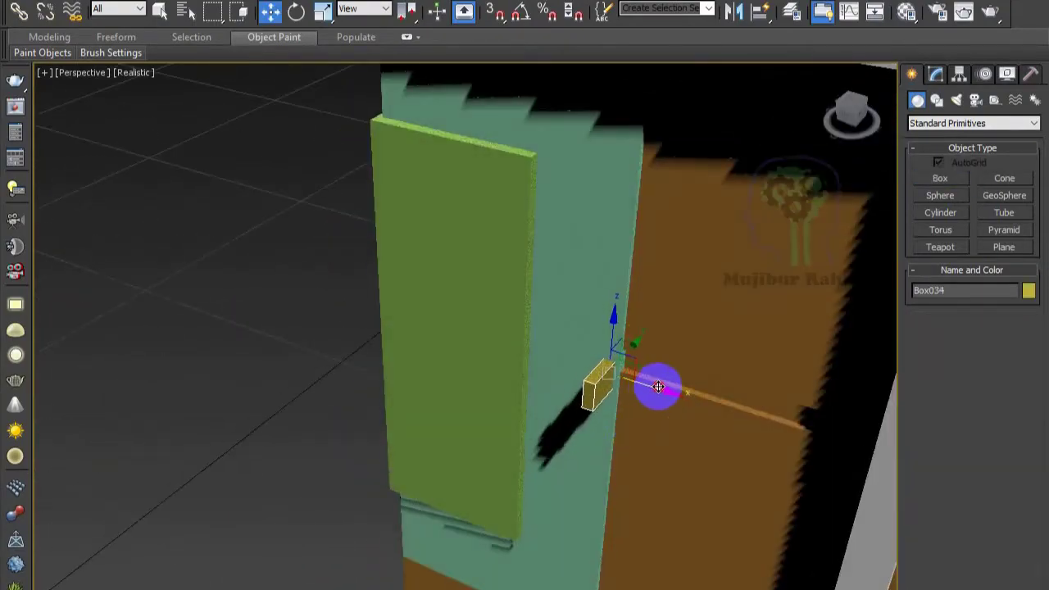
mouse_move(658, 387)
alt+middle_down()
mouse_move(595, 339)
mouse_move(627, 368)
mouse_move(658, 358)
alt+middle_up()
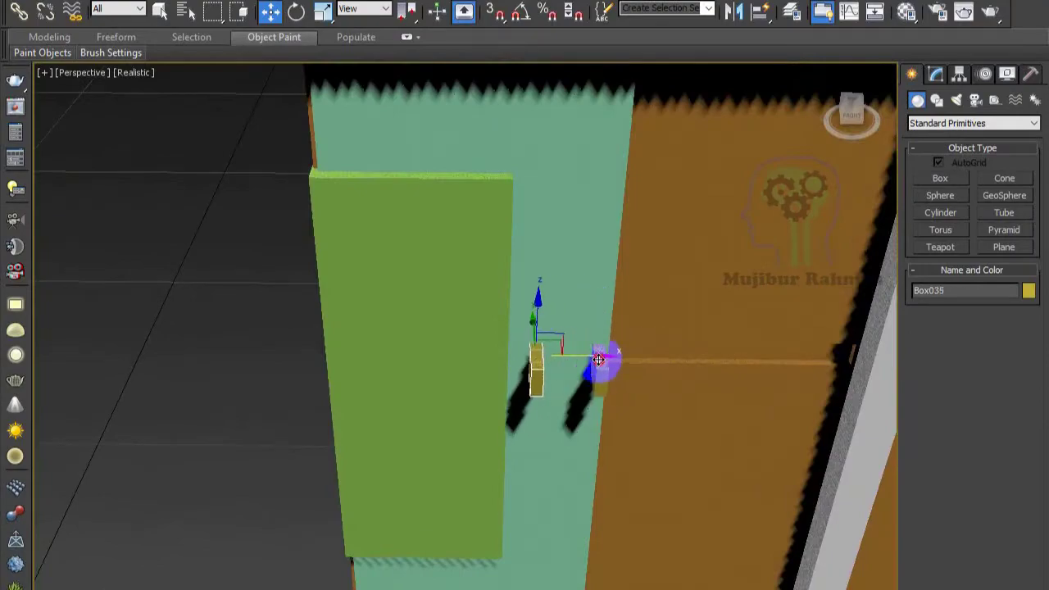
drag(599, 358, 515, 426)
mouse_move(515, 426)
alt+middle_down()
mouse_move(417, 260)
mouse_move(672, 438)
mouse_move(819, 246)
alt+middle_up()
- Draw the long pale beam Box039 across the top of the brackets
click(939, 177)
drag(609, 235, 355, 260)
click(322, 263)
key(w)
mouse_move(322, 262)
alt+middle_down()
mouse_move(461, 175)
mouse_move(597, 273)
mouse_move(385, 304)
mouse_move(493, 300)
alt+middle_up()
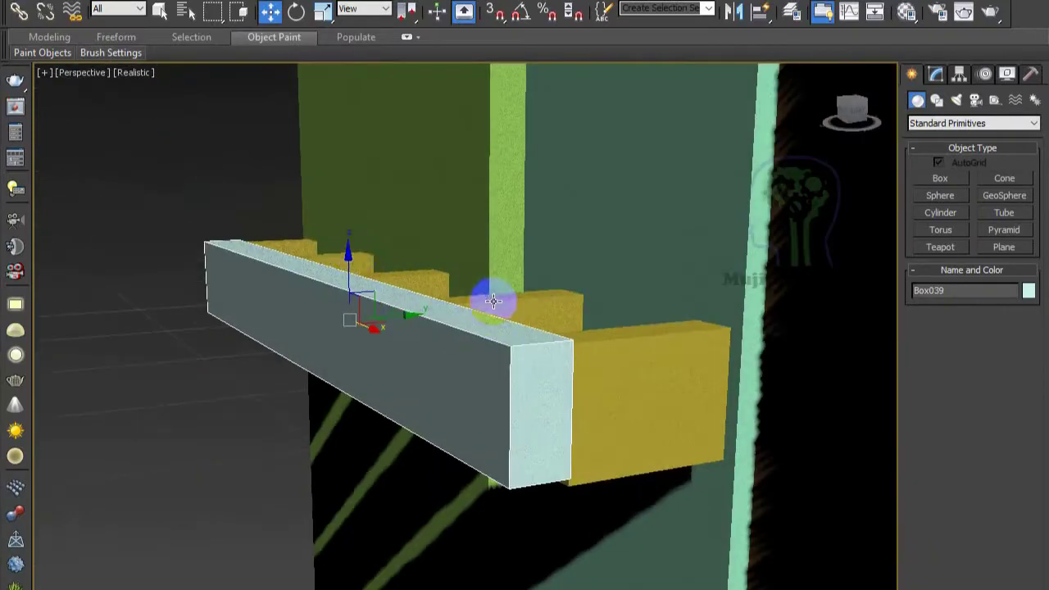
- Adjust the beam Box039's dimensions slightly in the Modify panel
click(935, 75)
drag(1023, 337, 1023, 336)
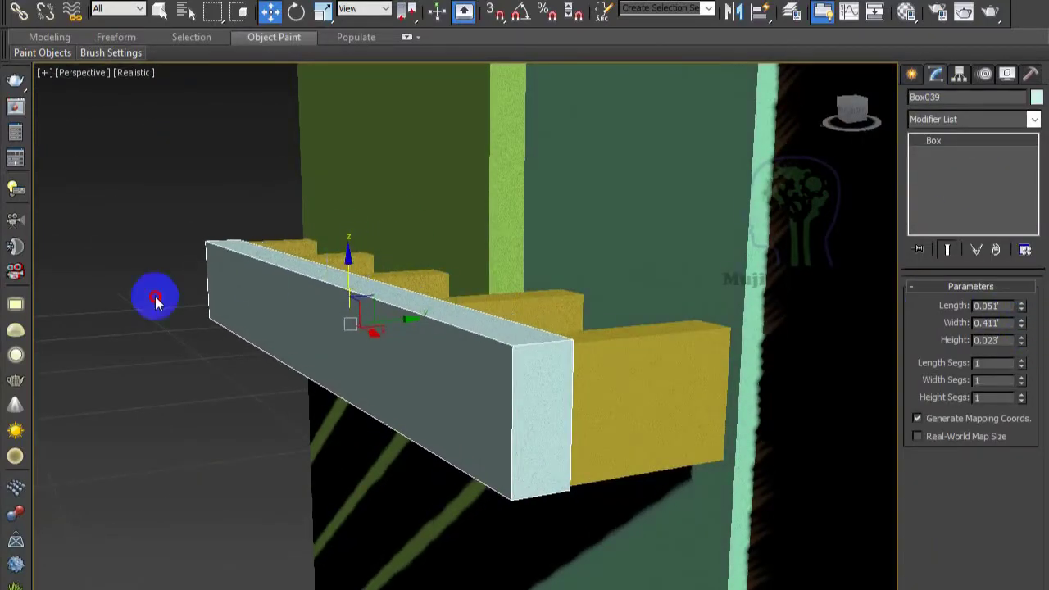
alt+middle_drag(156, 302, 491, 503)
scroll(491, 503, down, 5)
mouse_move(445, 421)
alt+middle_down()
mouse_move(619, 439)
mouse_move(321, 433)
alt+middle_up()
scroll(321, 433, up, 5)
- Raise the yellow bracket's height to 0.092' and make the beam slightly taller
click(433, 426)
click(935, 32)
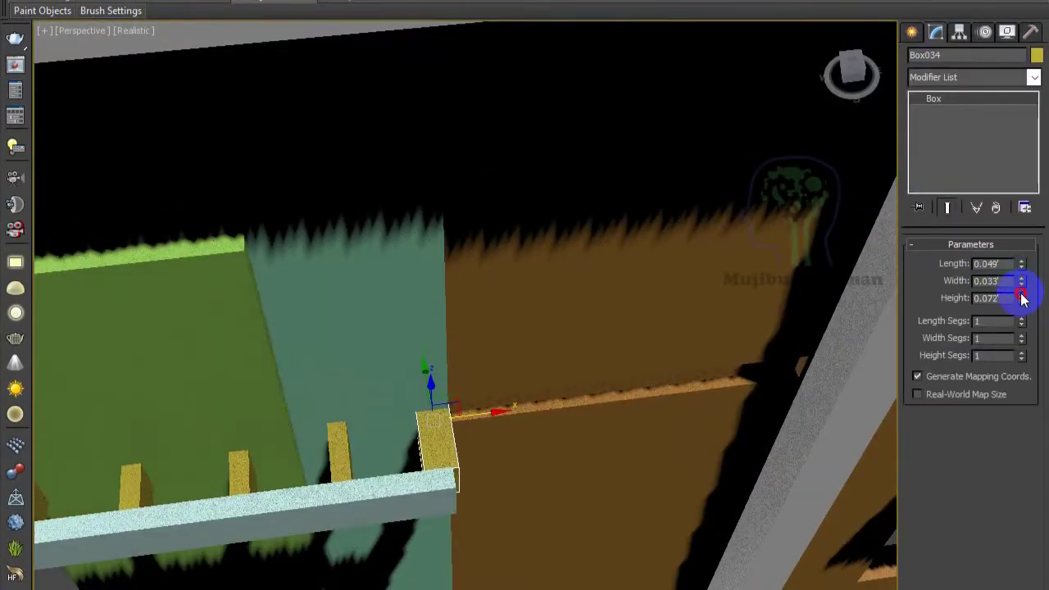
drag(1021, 298, 1021, 293)
alt+middle_drag(574, 459, 685, 459)
click(486, 438)
alt+middle_drag(486, 421, 585, 435)
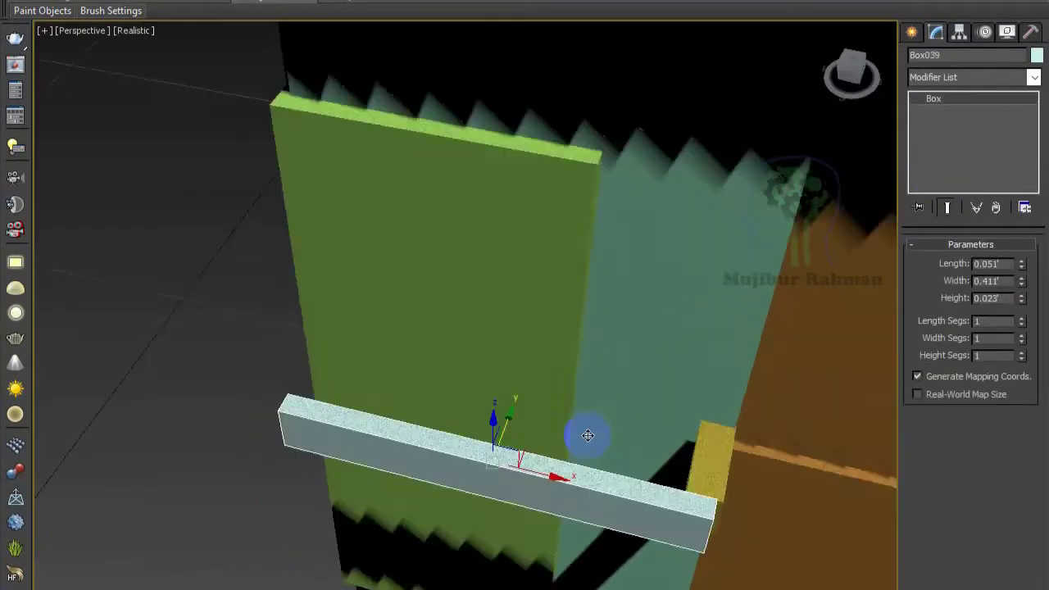
click(1022, 298)
alt+middle_drag(705, 484, 766, 493)
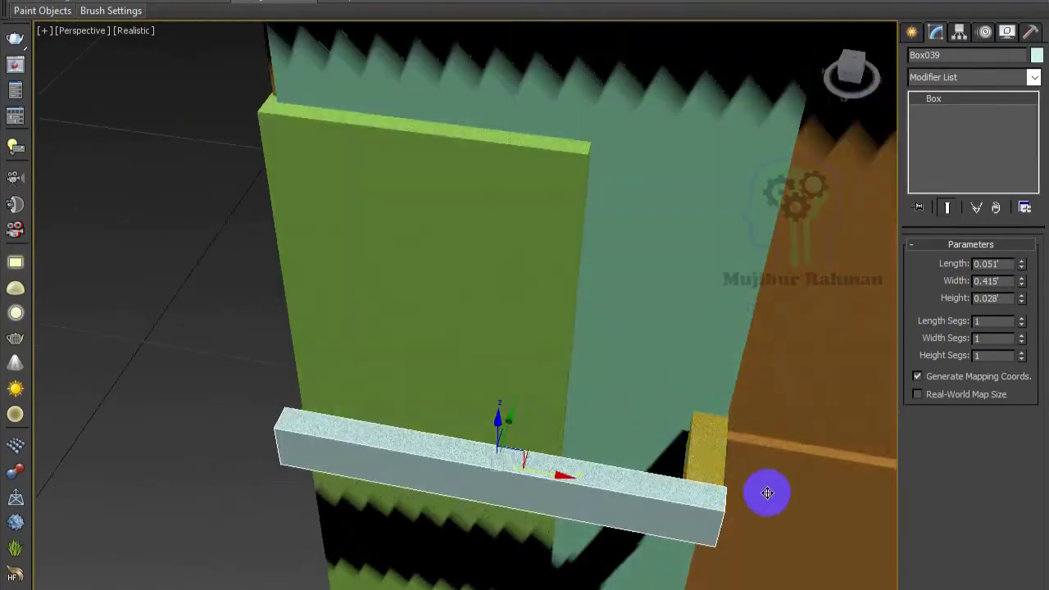
- Clone the yellow bracket along the beam and move a copy further right
shift+drag(771, 440, 647, 434)
click(527, 396)
drag(222, 369, 428, 380)
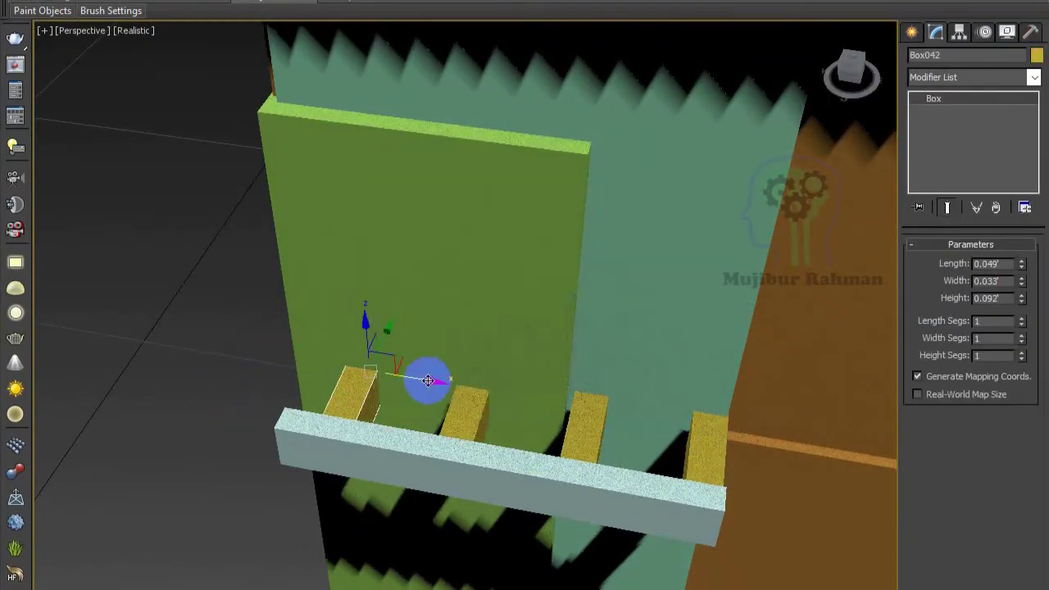
mouse_move(524, 397)
alt+middle_down()
mouse_move(730, 432)
mouse_move(582, 381)
alt+middle_up()
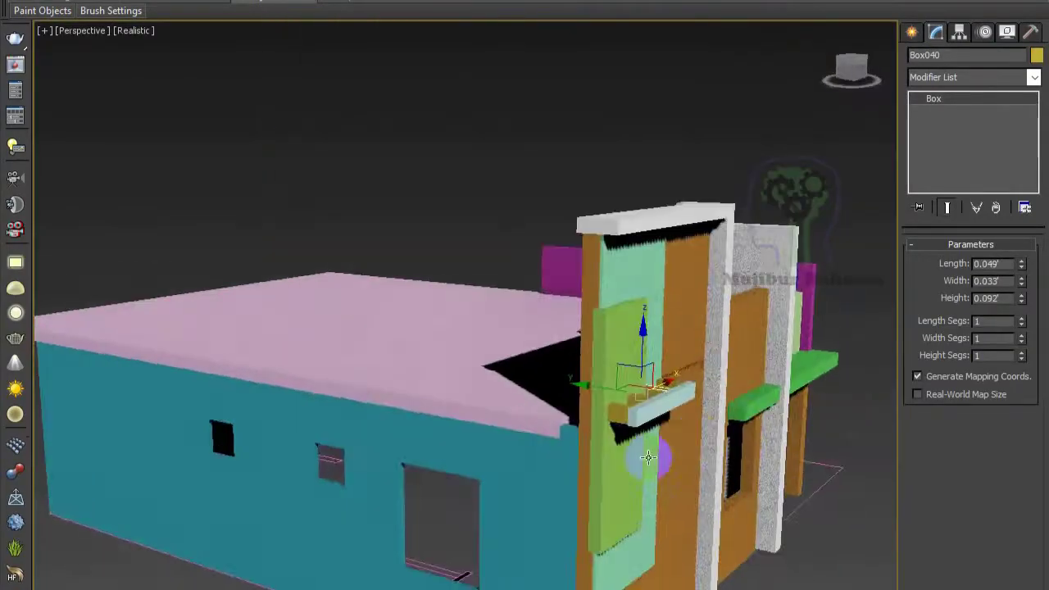
scroll(582, 381, up, 5)
scroll(620, 352, down, 6)
- Create a tall teal side panel, Box043, beside the mint panel
alt+middle_drag(620, 351, 656, 312)
click(910, 31)
click(941, 136)
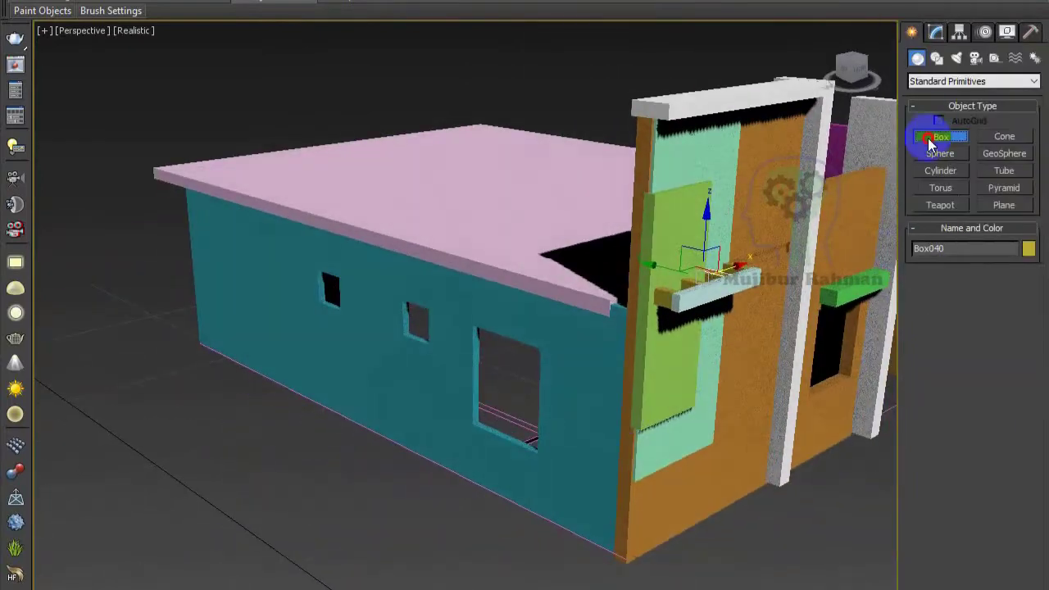
drag(542, 524, 633, 559)
click(671, 150)
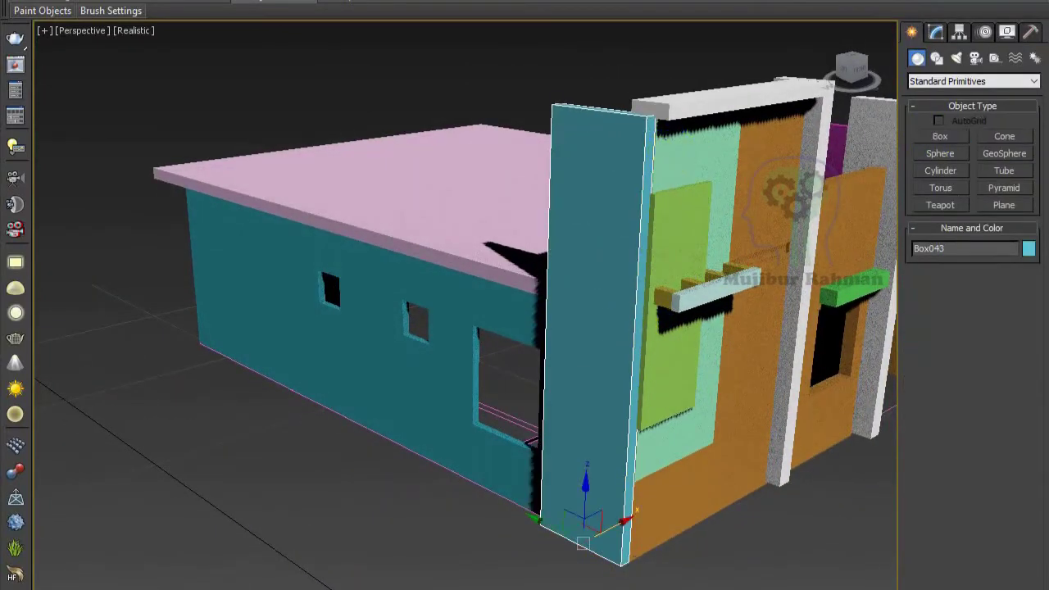
scroll(646, 173, up, 6)
scroll(627, 134, down, 4)
- Widen the pale-green panel Box033 to 0.508'
click(628, 134)
click(935, 32)
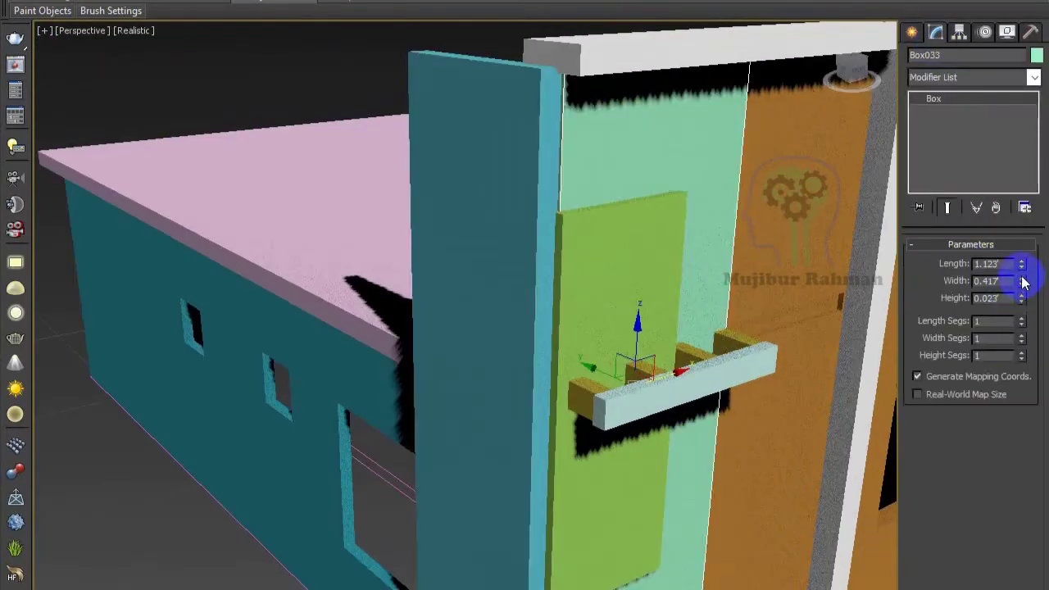
drag(1023, 281, 1024, 276)
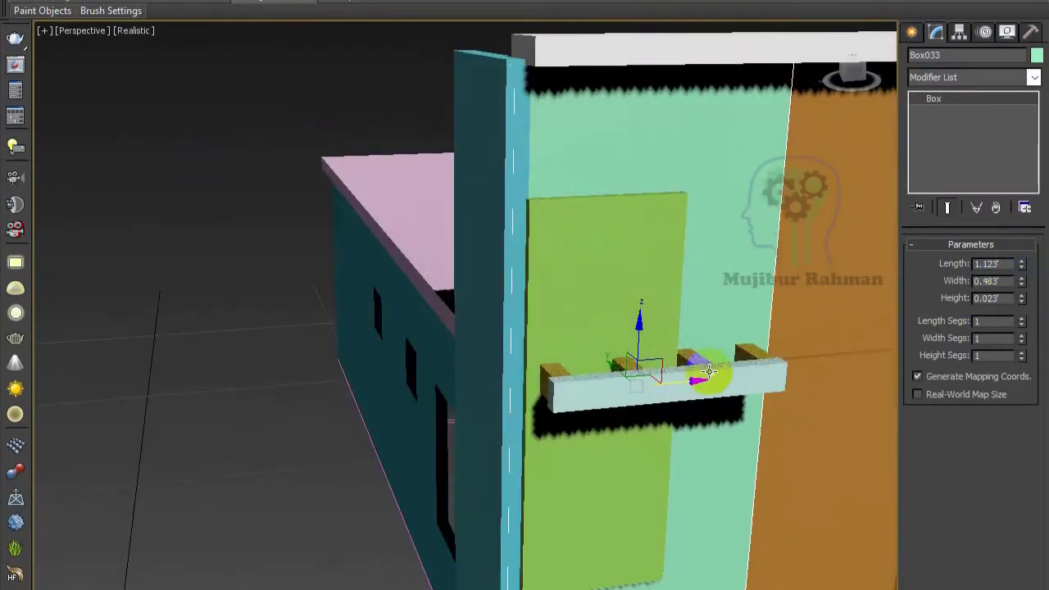
scroll(687, 402, down, 5)
scroll(554, 516, up, 3)
scroll(467, 367, up, 3)
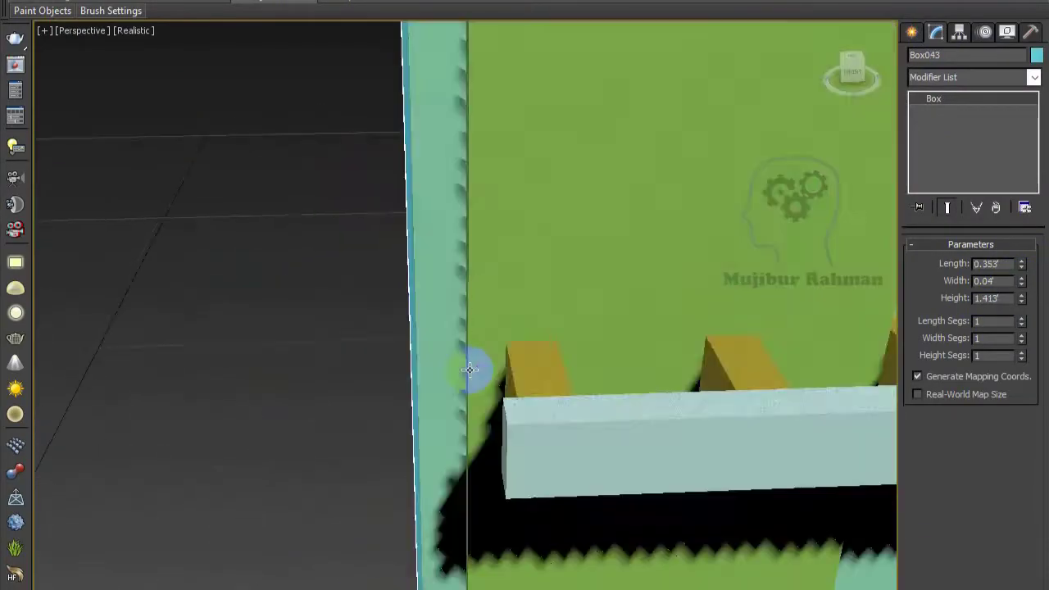
scroll(490, 394, down, 1)
- Widen the green box Box032 slightly and bring up its right-click menu
click(490, 394)
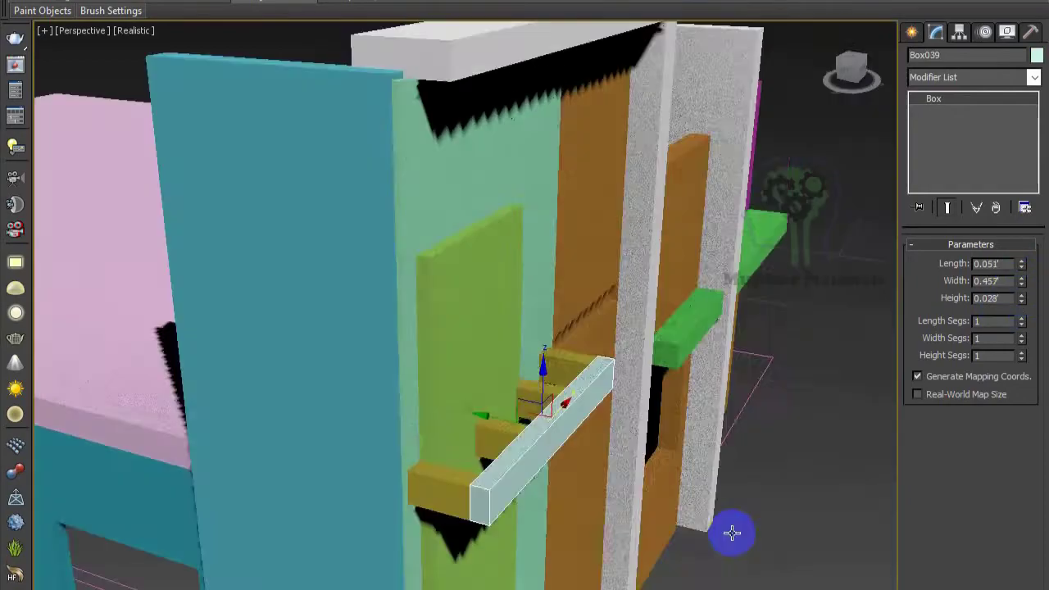
alt+middle_drag(730, 533, 573, 435)
click(522, 414)
drag(1023, 281, 1023, 276)
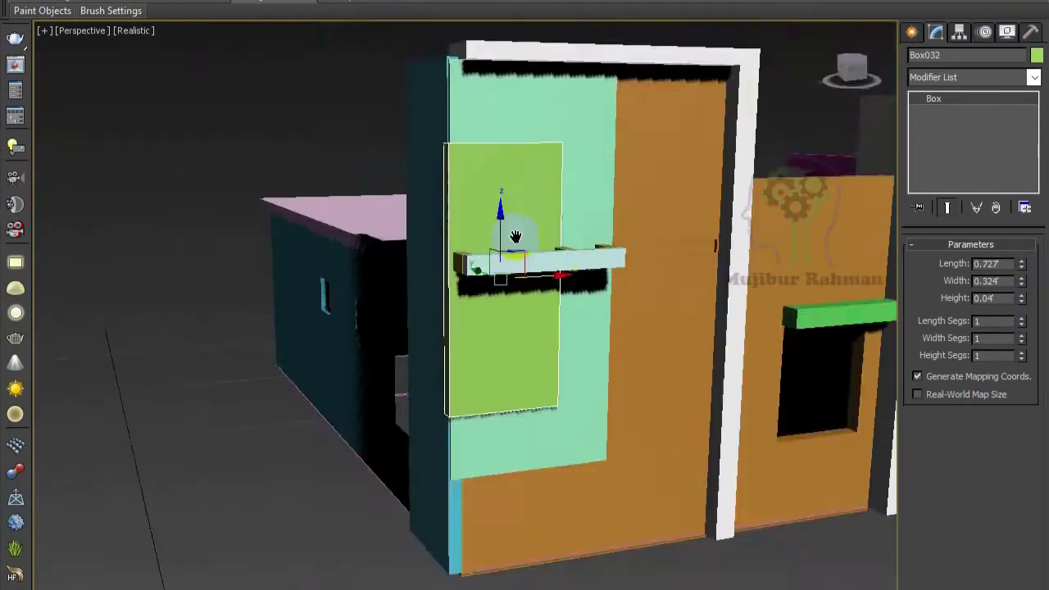
right_click(508, 214)
- Convert the green box to Editable Poly and open extrude settings for one face
click(727, 380)
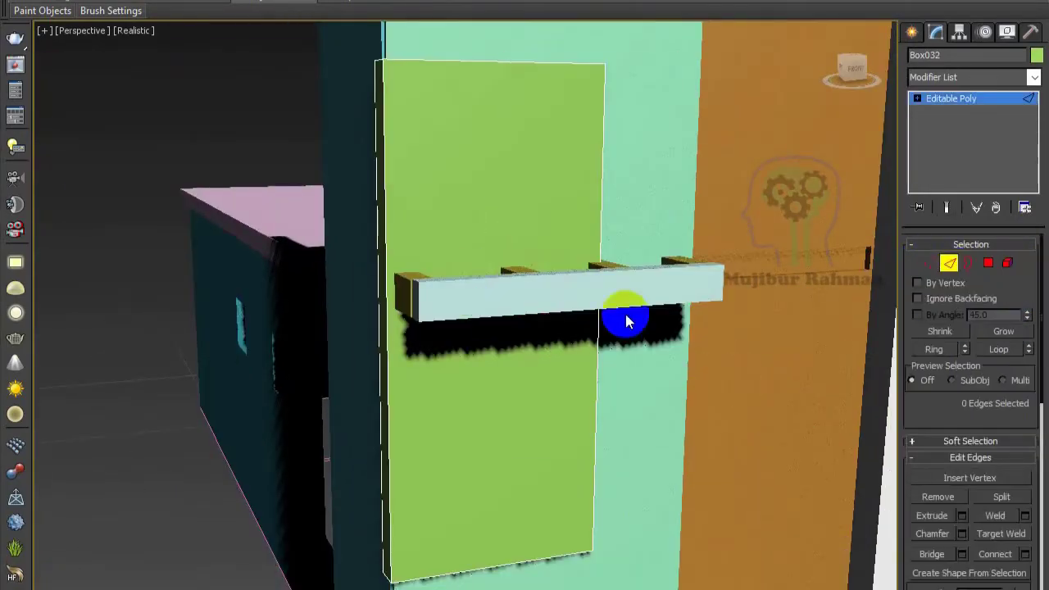
alt+middle_drag(625, 317, 527, 454)
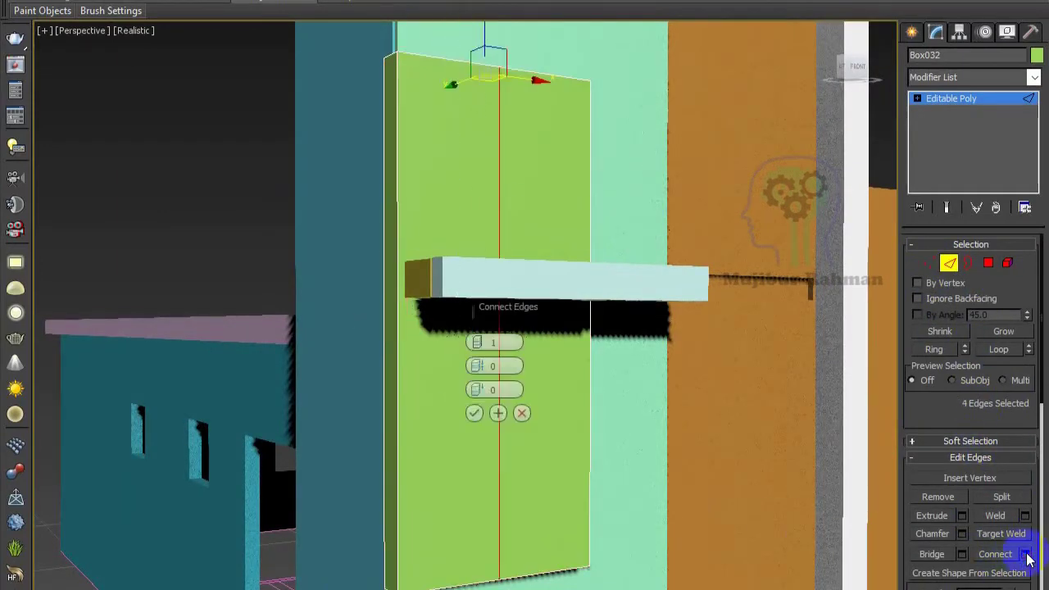
key(1)
alt+middle_drag(888, 258, 566, 98)
mouse_move(571, 384)
alt+middle_down()
mouse_move(721, 543)
mouse_move(565, 284)
mouse_move(553, 344)
mouse_move(657, 388)
alt+middle_up()
key(1)
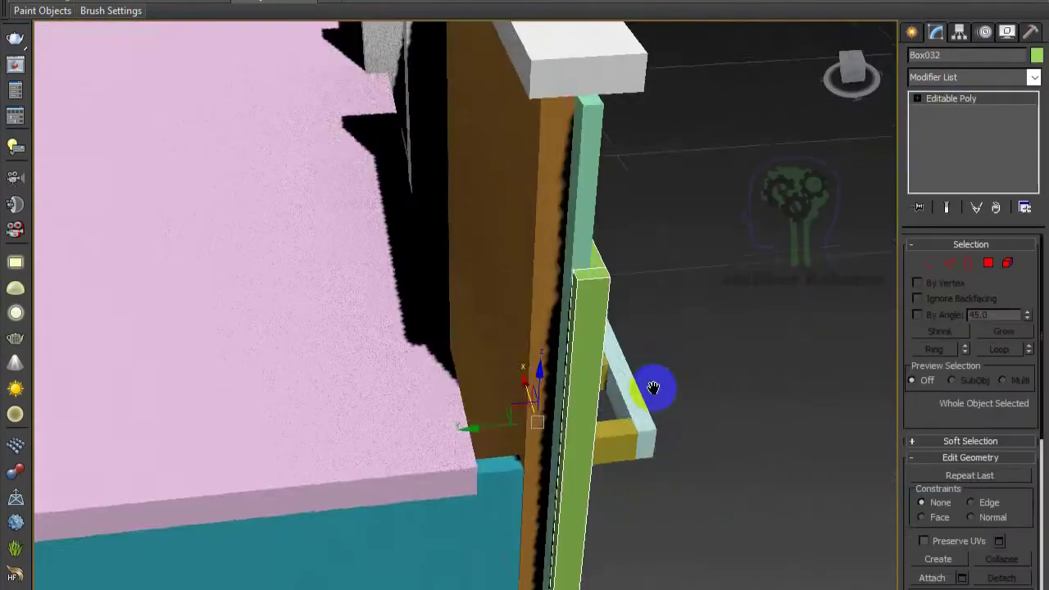
key(4)
click(593, 363)
alt+middle_drag(592, 363, 483, 369)
key(shift+e)
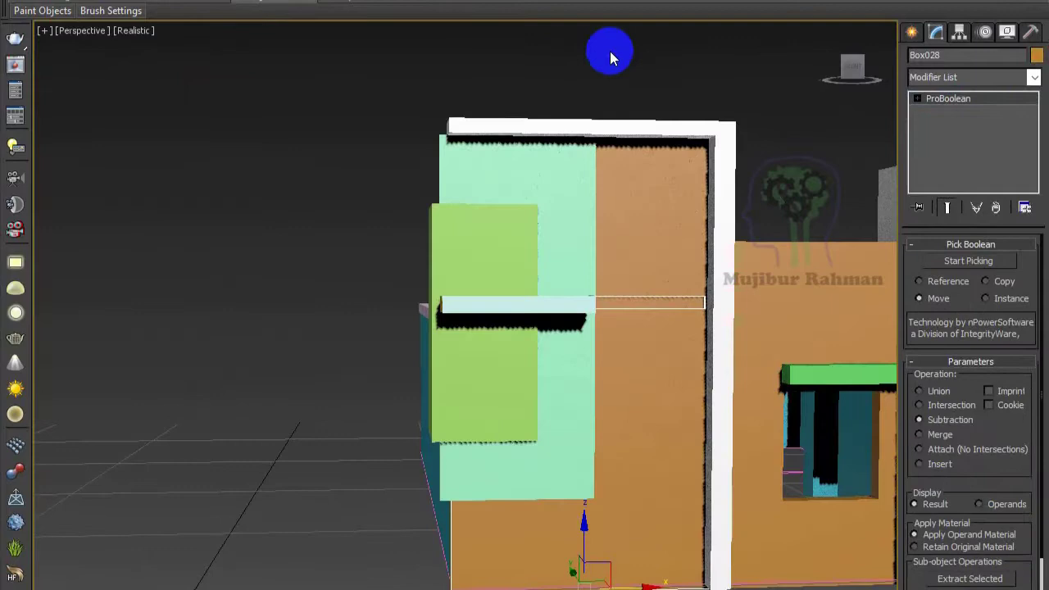
- Convert the wall and the light cyan panel to Editable Poly and extrude a panel face
click(836, 520)
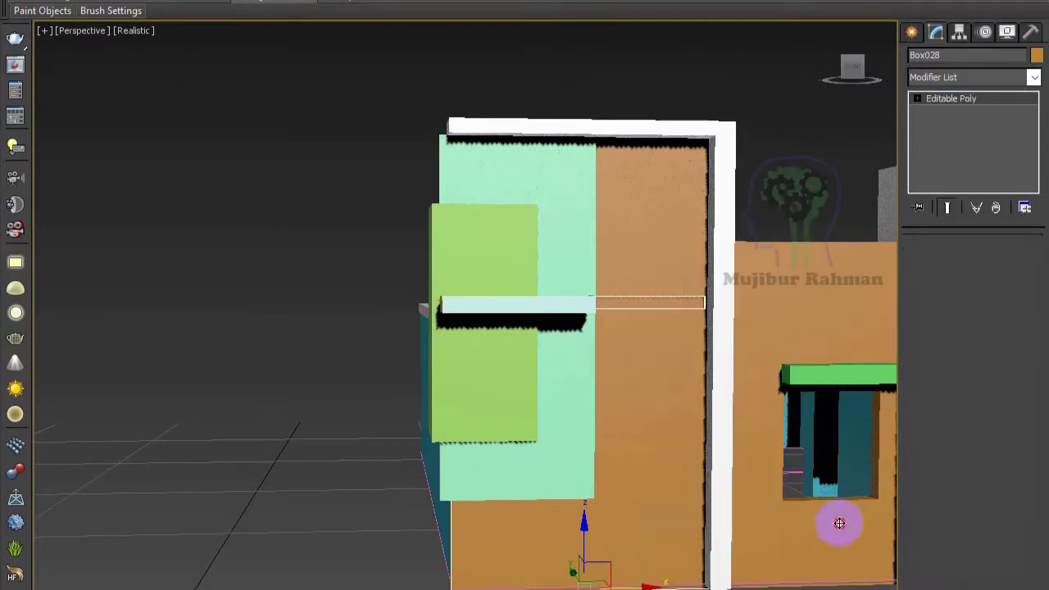
click(948, 262)
alt+middle_drag(665, 453, 1025, 176)
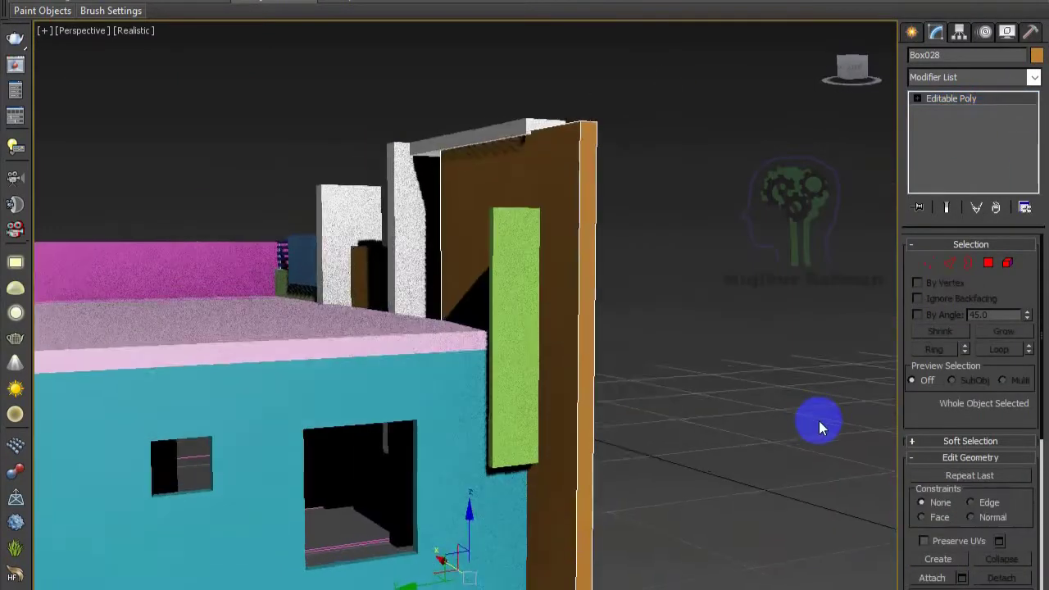
click(948, 262)
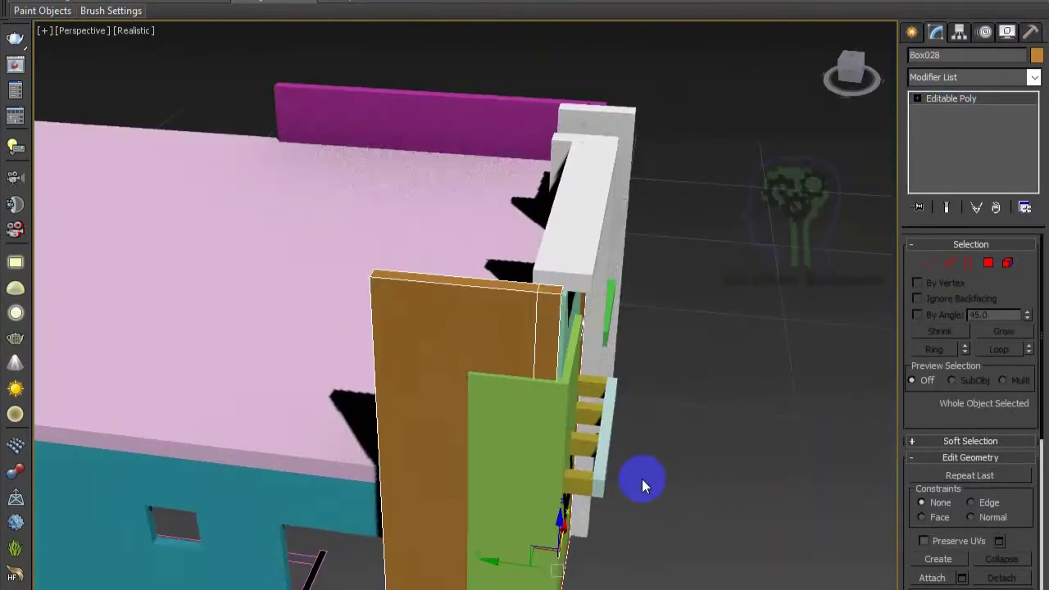
click(487, 263)
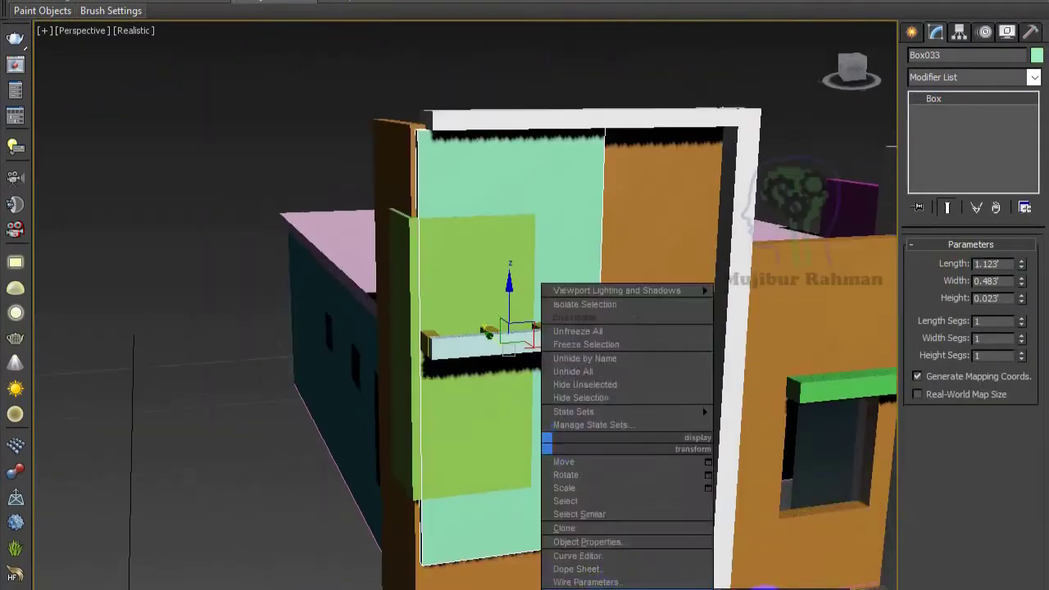
click(1001, 500)
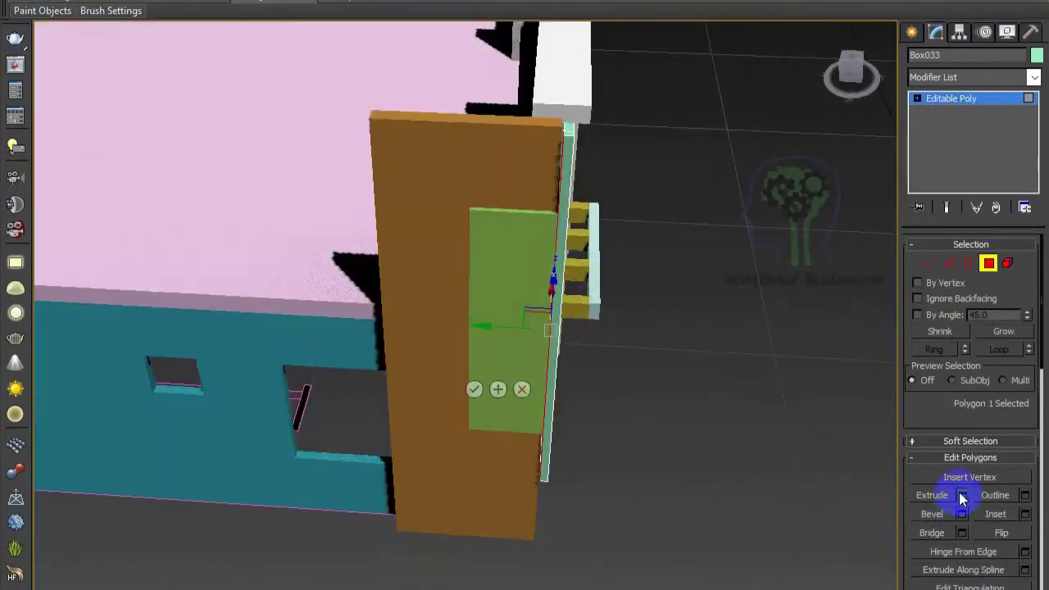
click(961, 494)
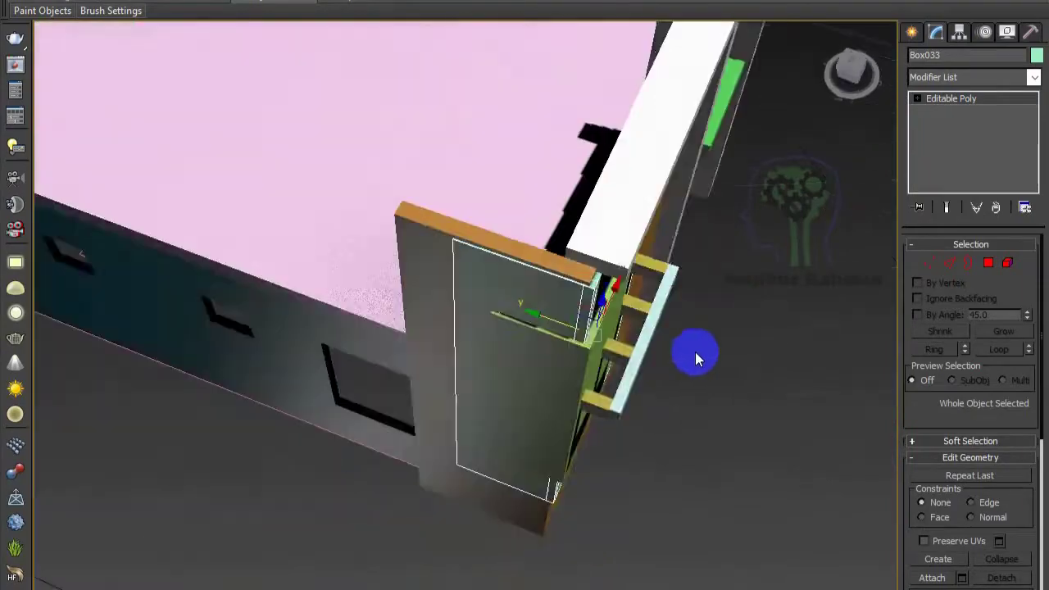
- Extrude the white top beam Box031's end face 0.426' around the wall corner
click(592, 220)
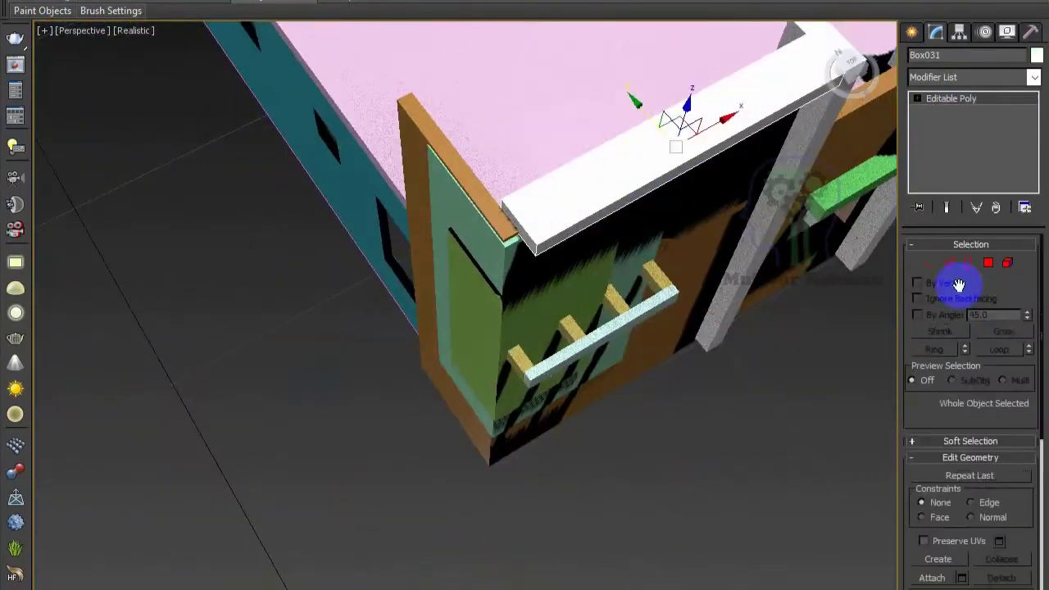
click(948, 262)
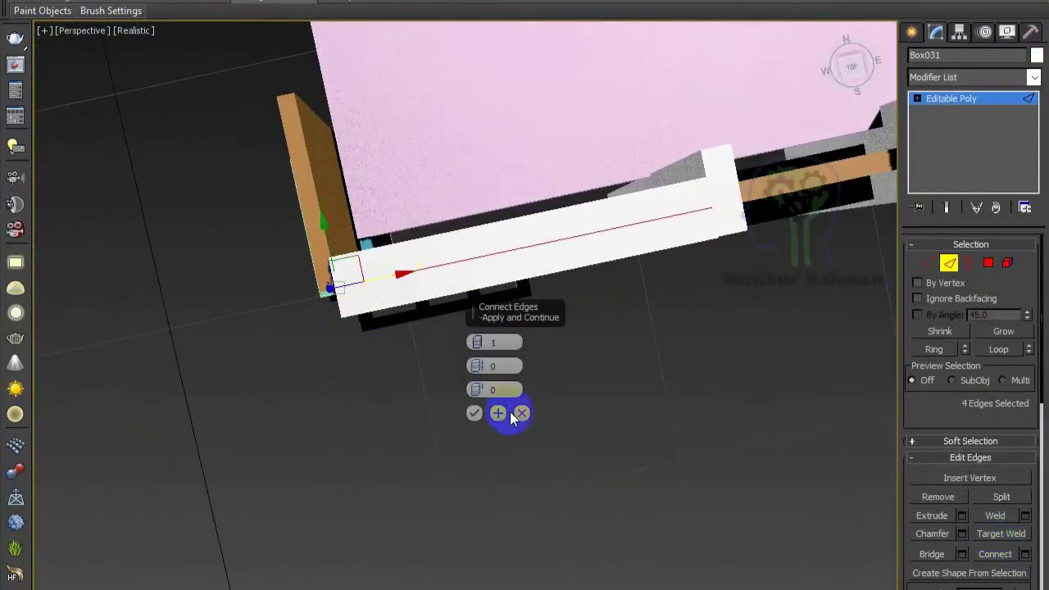
key(1)
drag(468, 169, 574, 355)
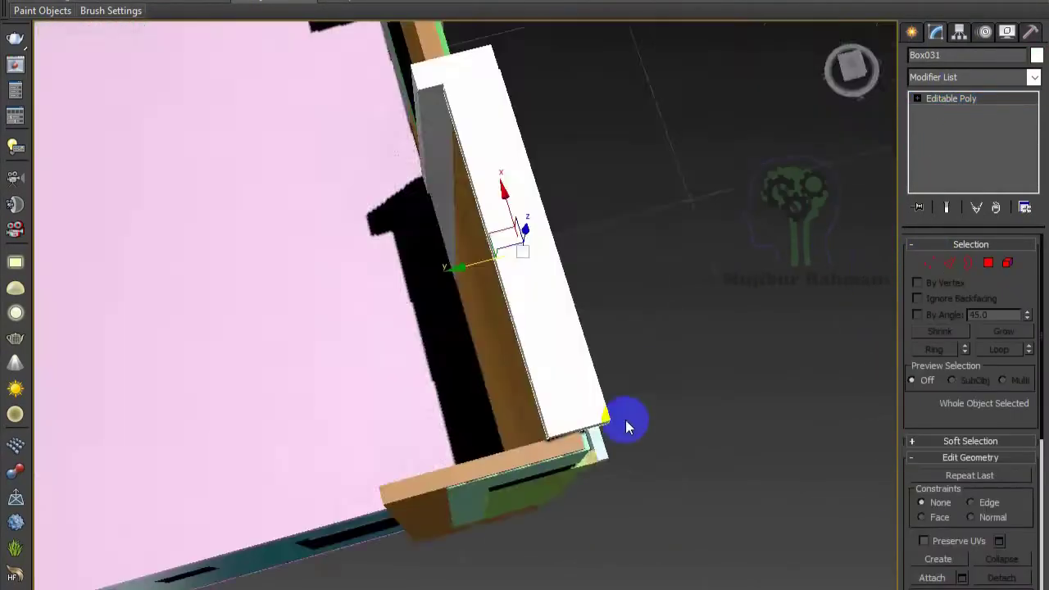
key(4)
click(961, 495)
click(476, 392)
mouse_move(476, 392)
alt+middle_down()
mouse_move(498, 304)
mouse_move(598, 299)
alt+middle_up()
key(4)
- Select and adjust the corner vertices of the L-shaped beam
alt+middle_drag(568, 261, 538, 379)
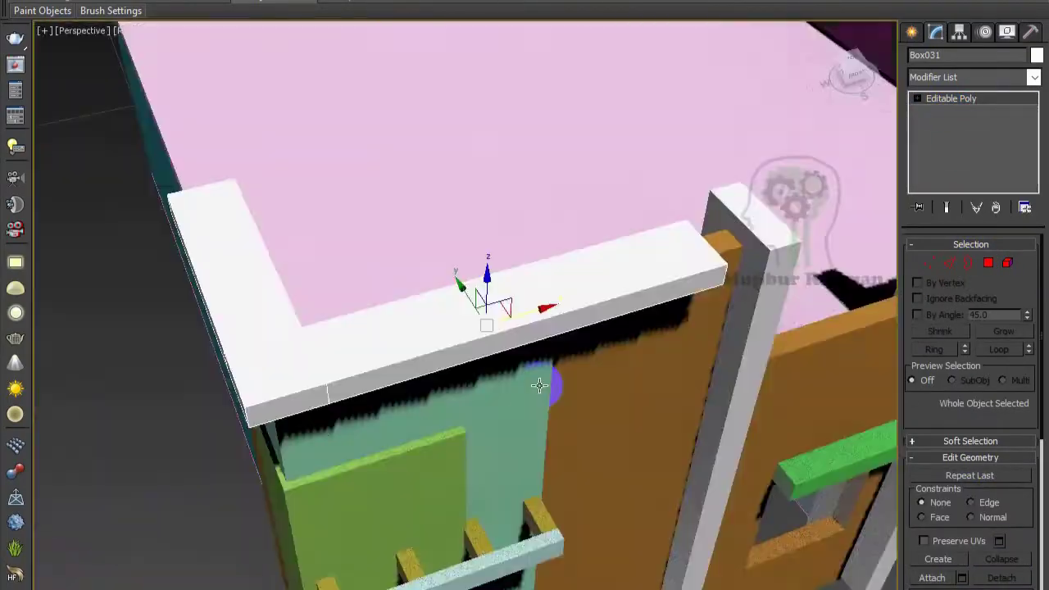
key(1)
drag(436, 285, 508, 366)
alt+middle_drag(644, 357, 638, 350)
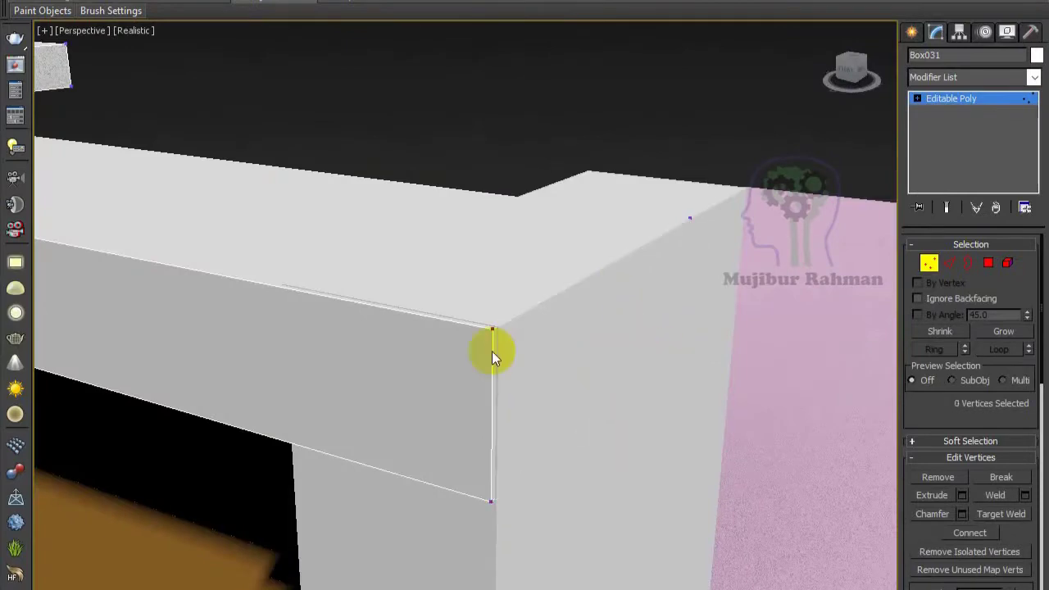
scroll(529, 392, down, 10)
click(706, 313)
mouse_move(706, 313)
alt+middle_down()
mouse_move(534, 291)
mouse_move(509, 447)
alt+middle_up()
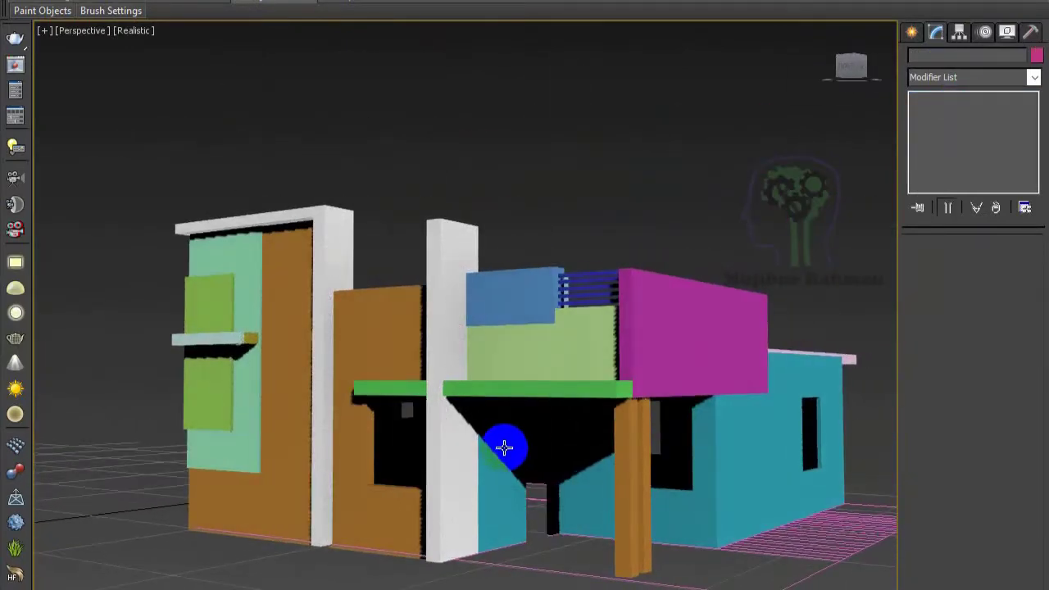
- Create a small box under the green shelf Box027 and clone it into more blocks
click(499, 445)
alt+middle_drag(498, 445, 562, 445)
scroll(562, 445, up, 5)
mouse_move(421, 414)
alt+middle_down()
mouse_move(468, 265)
mouse_move(545, 286)
mouse_move(631, 218)
mouse_move(562, 257)
mouse_move(566, 304)
mouse_move(396, 399)
alt+middle_up()
drag(395, 399, 400, 335)
scroll(401, 336, up, 3)
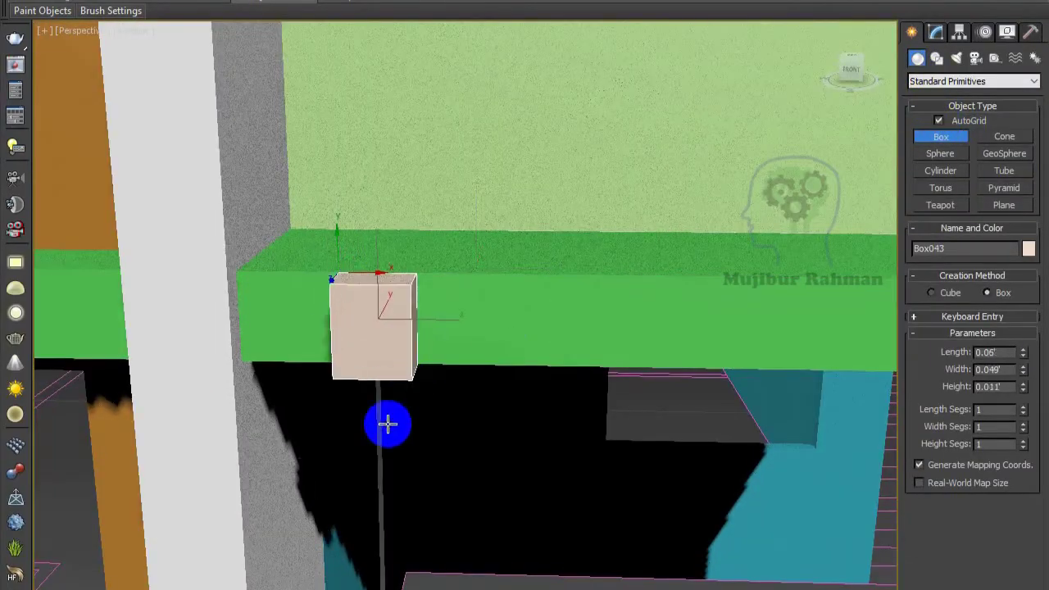
alt+middle_drag(388, 423, 458, 410)
click(934, 31)
drag(1021, 298, 1021, 279)
scroll(511, 358, down, 5)
scroll(511, 358, up, 5)
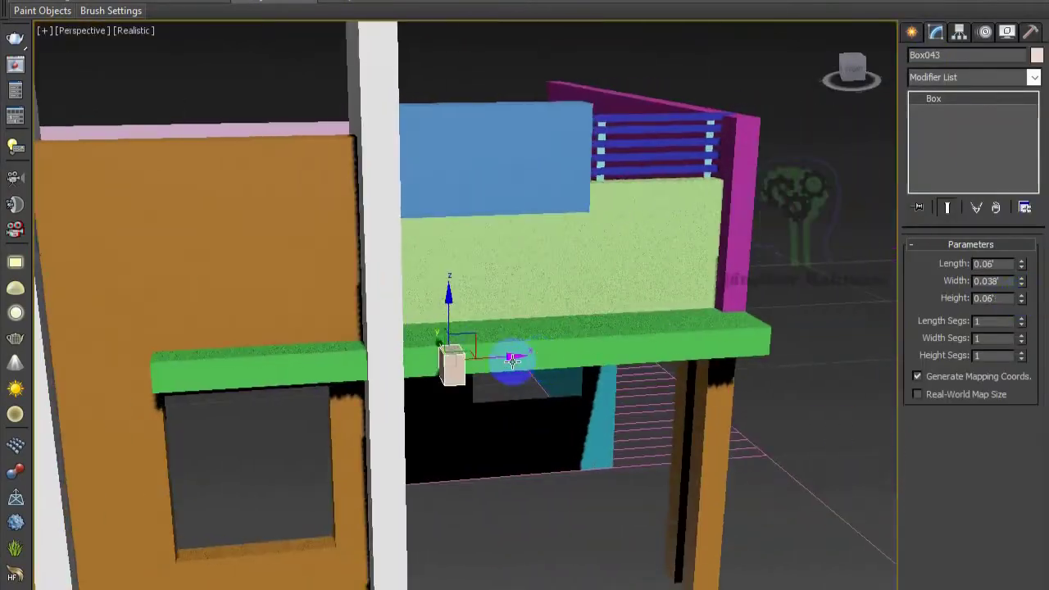
click(685, 423)
mouse_move(685, 423)
alt+middle_down()
mouse_move(642, 355)
mouse_move(630, 360)
mouse_move(697, 391)
mouse_move(386, 265)
mouse_move(230, 288)
alt+middle_up()
- Convert the brown wall Box026 to Editable Poly and adjust its top vertices
right_click(230, 289)
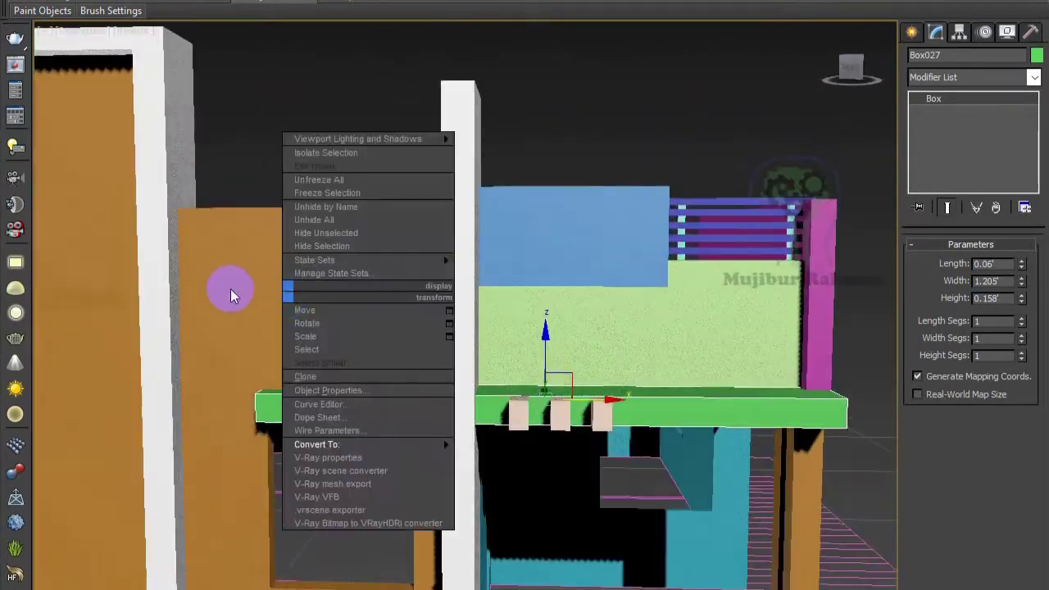
right_click(323, 274)
click(562, 437)
key(1)
drag(286, 141, 413, 238)
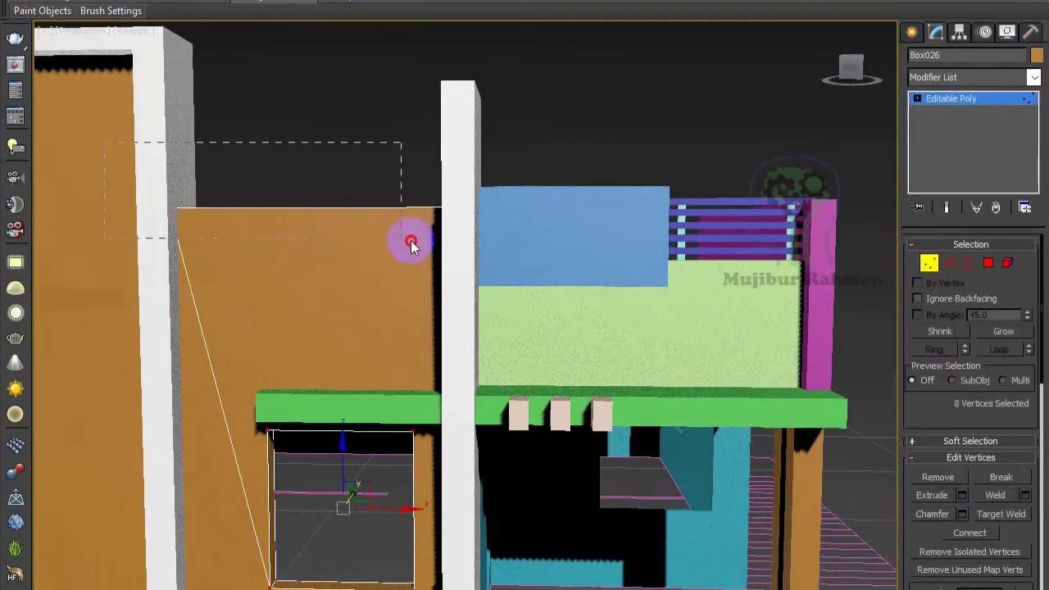
key(1)
- Shift-clone the blue stripe boxes to a new position above the brown wall
alt+middle_drag(341, 210, 676, 369)
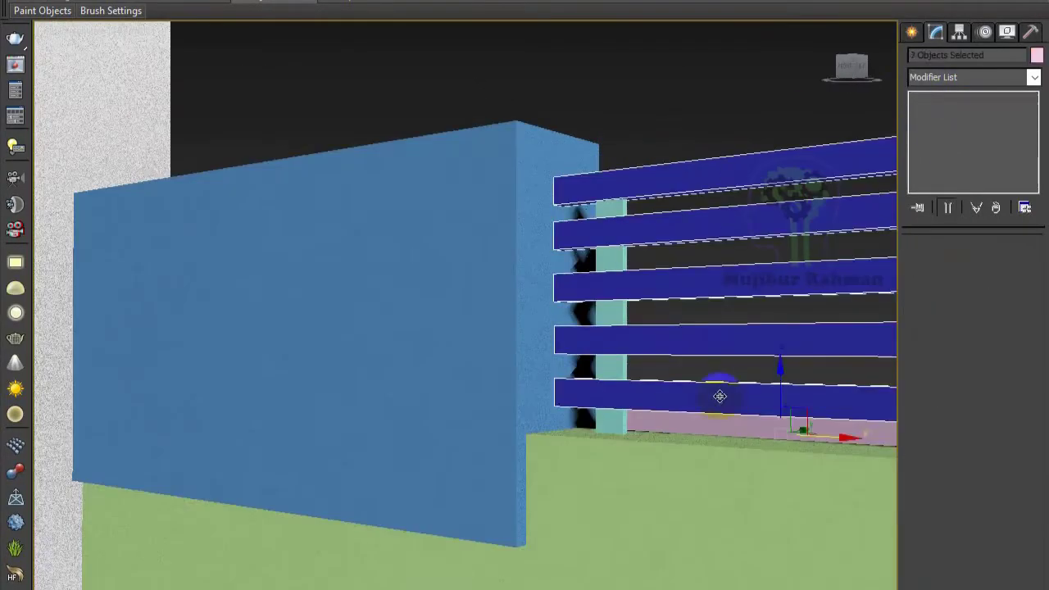
click(420, 341)
shift+drag(419, 341, 328, 341)
click(524, 385)
scroll(306, 358, down, 5)
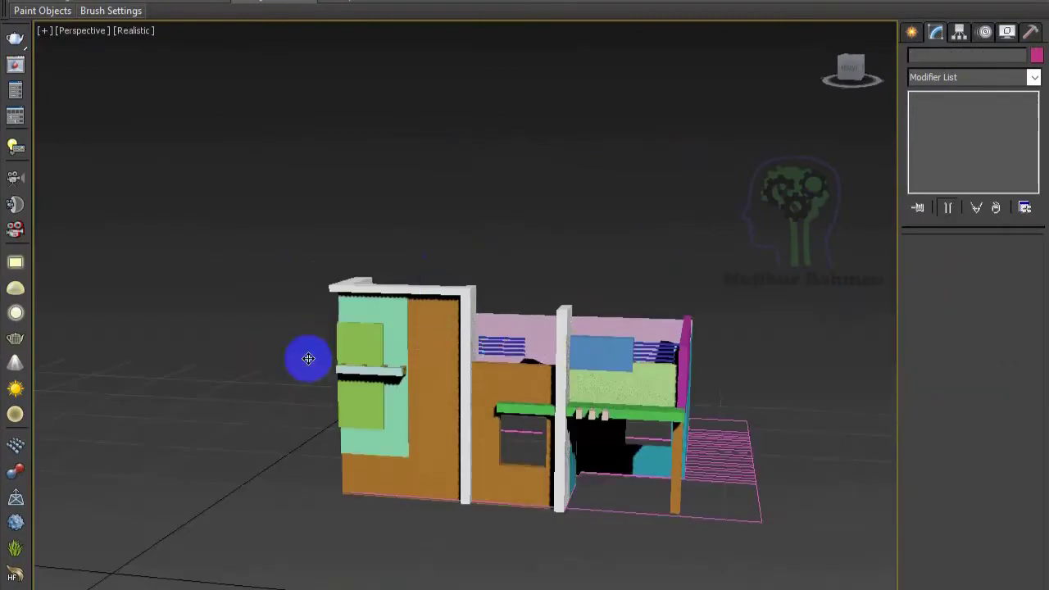
scroll(451, 328, up, 5)
scroll(481, 222, up, 2)
scroll(481, 222, down, 4)
- Clone a thin blue stripe upward into a stack of horizontal stripes
click(257, 344)
scroll(265, 286, up, 3)
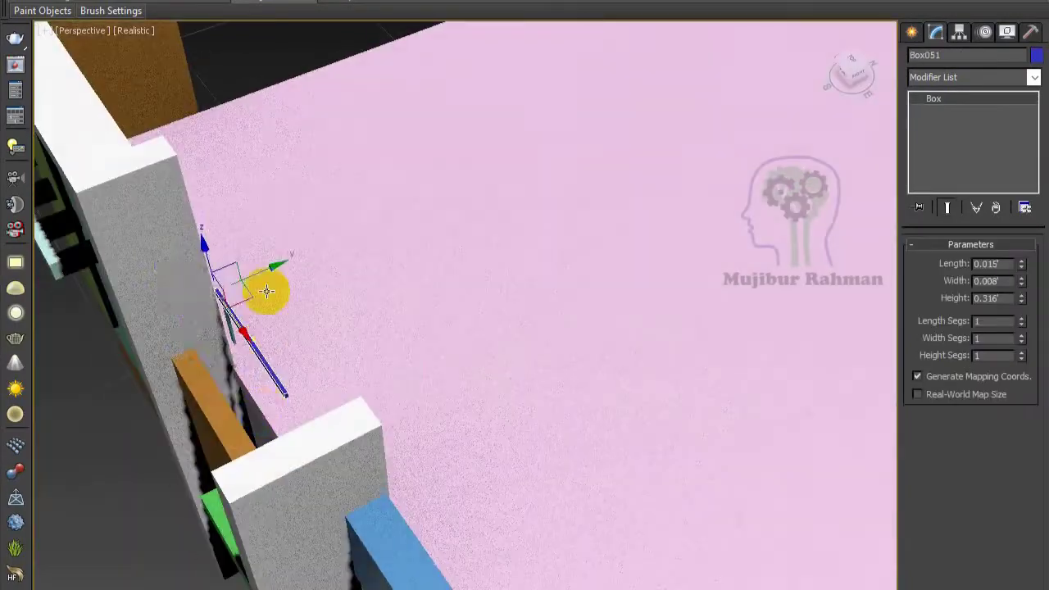
scroll(382, 304, down, 3)
mouse_move(185, 364)
alt+middle_down()
mouse_move(346, 515)
mouse_move(105, 303)
alt+middle_up()
shift+drag(106, 304, 105, 328)
click(527, 396)
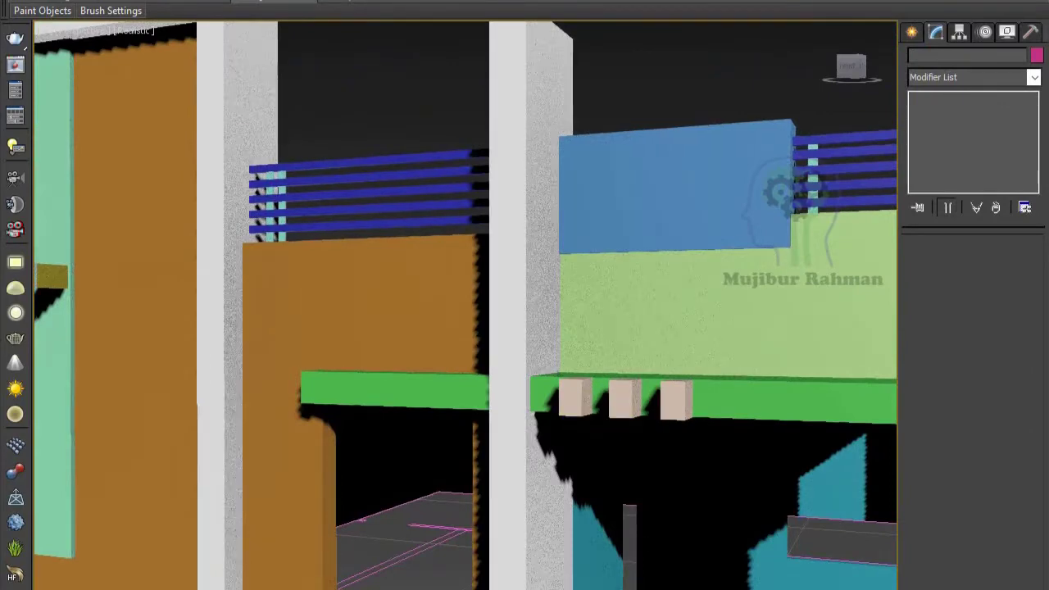
- Zoom out to the whole house and select the tall front wall's top vertices
key(alt+f)
right_click(661, 502)
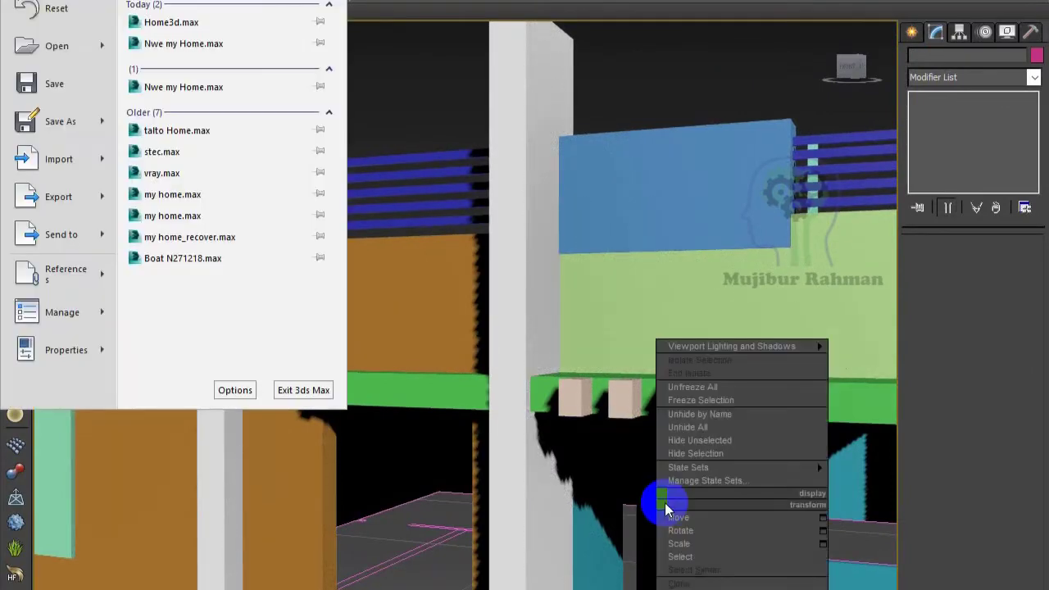
click(690, 399)
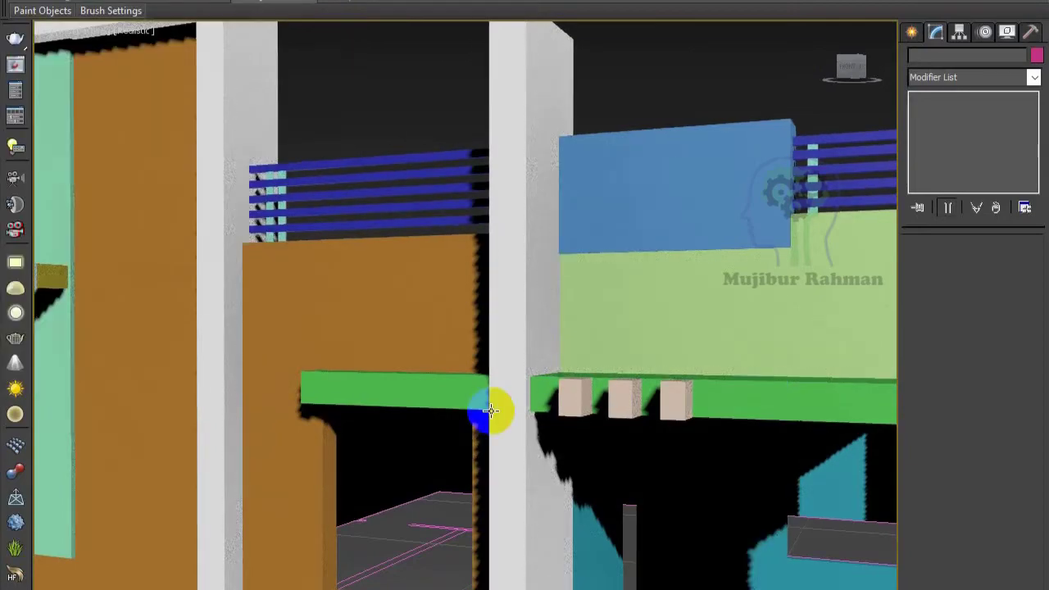
key(z)
mouse_move(615, 297)
alt+middle_down()
mouse_move(508, 492)
mouse_move(737, 386)
mouse_move(445, 412)
mouse_move(666, 381)
mouse_move(556, 445)
mouse_move(740, 451)
alt+middle_up()
click(791, 269)
alt+middle_drag(791, 269, 649, 557)
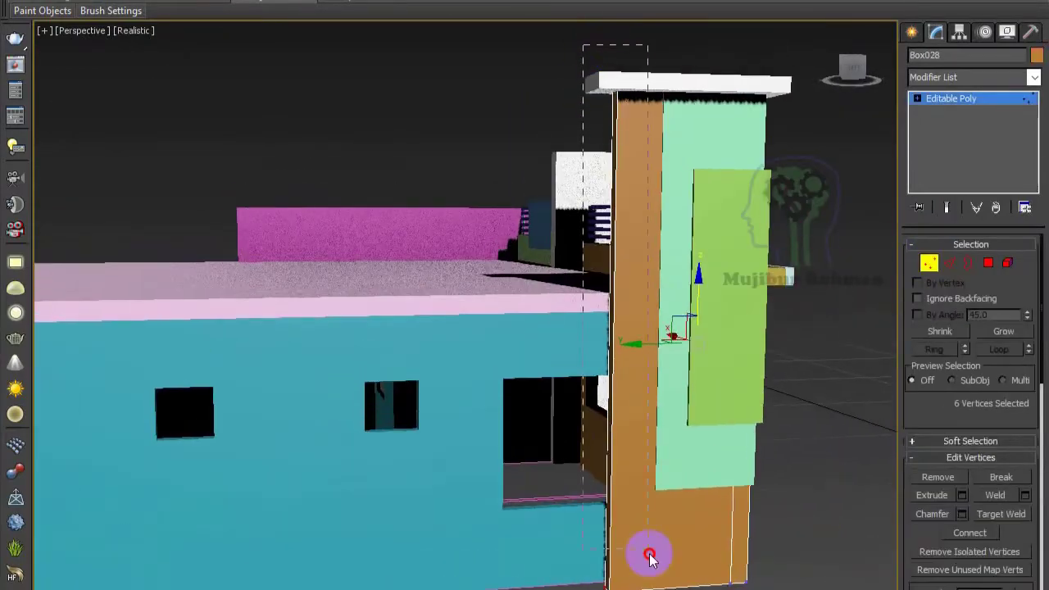
alt+middle_drag(676, 172, 648, 105)
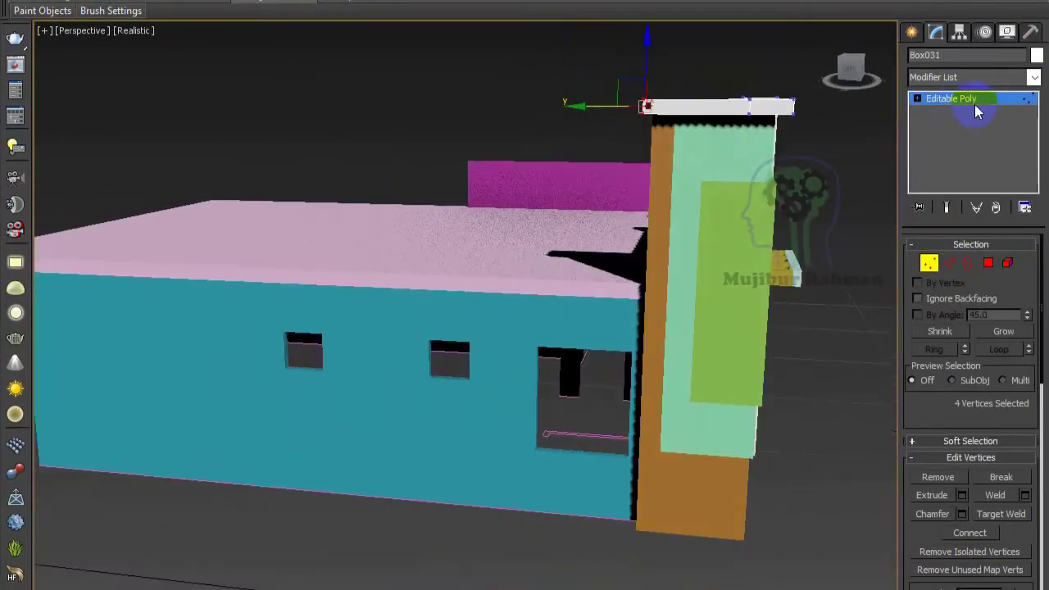
click(803, 178)
alt+middle_drag(802, 178, 524, 256)
scroll(524, 255, up, 3)
- Draw a green ground plane under the house and a pink box as the first step
scroll(482, 316, down, 5)
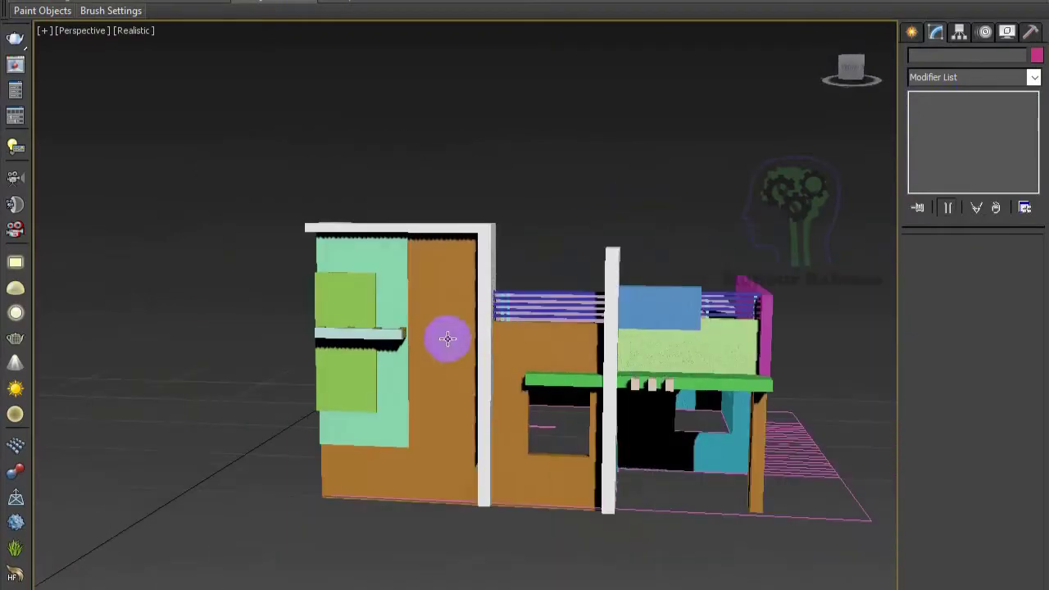
scroll(447, 337, down, 4)
drag(554, 241, 669, 438)
alt+middle_drag(669, 438, 639, 358)
scroll(639, 358, up, 5)
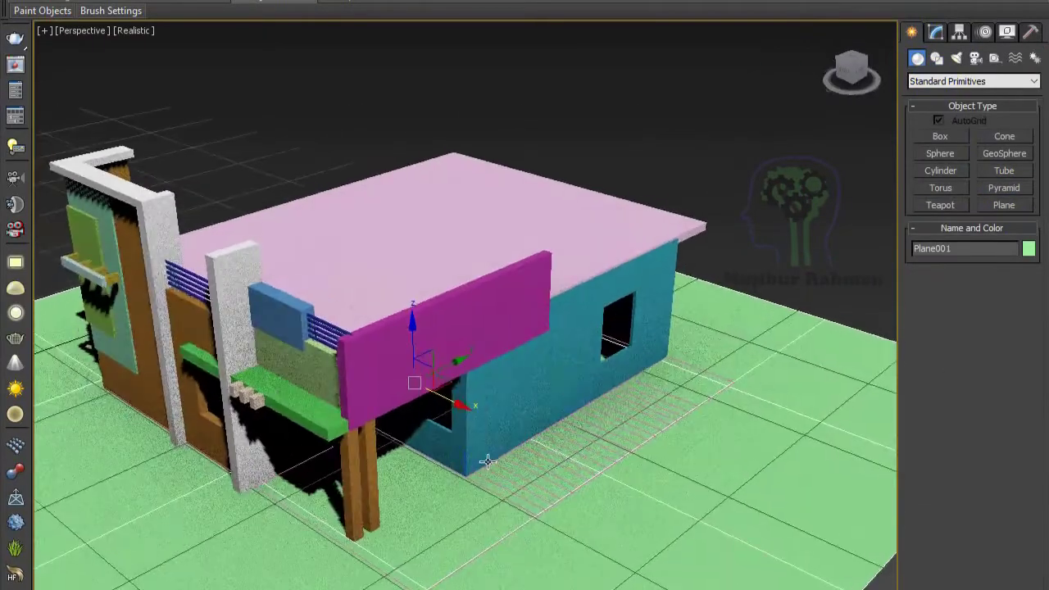
scroll(419, 523, up, 4)
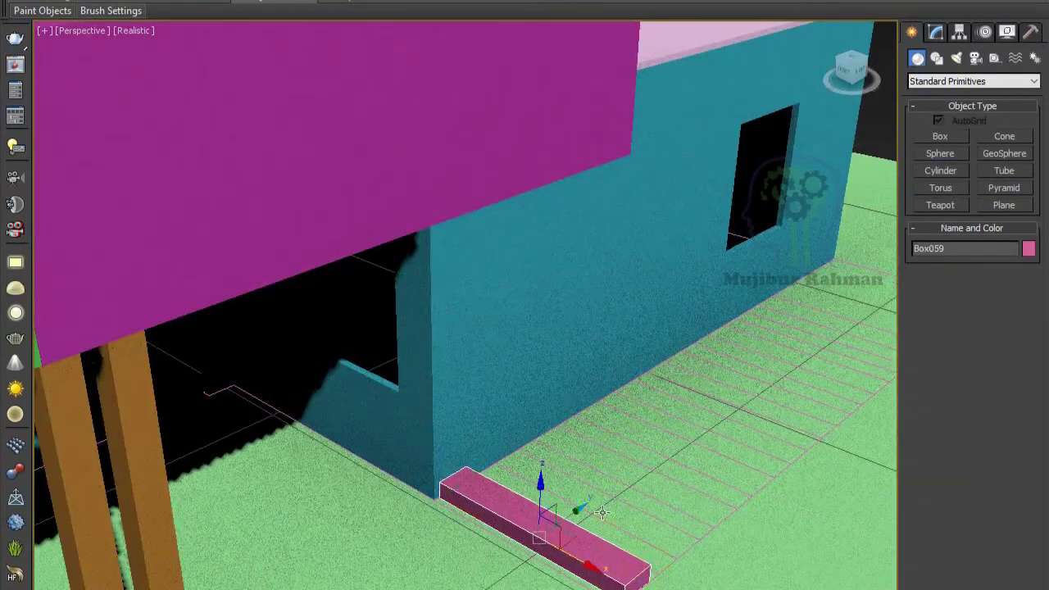
alt+middle_drag(602, 512, 533, 458)
key(z)
mouse_move(428, 308)
alt+middle_down()
mouse_move(615, 257)
mouse_move(472, 285)
alt+middle_up()
scroll(472, 284, down, 3)
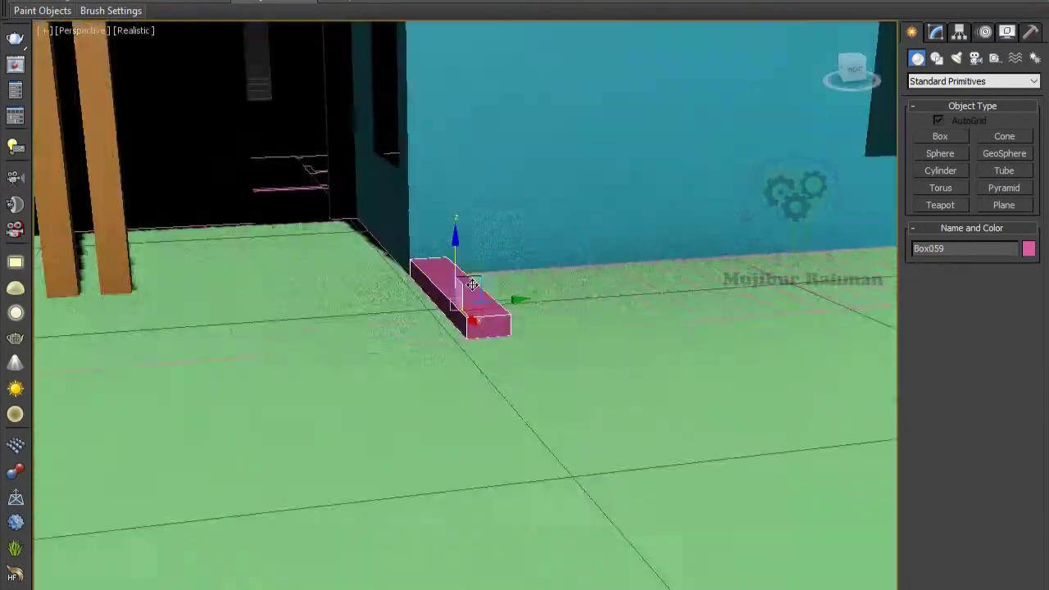
scroll(472, 284, up, 3)
- In the Left viewport, Shift-drag the step box diagonally into 9 copies forming a staircase
key(alt+w)
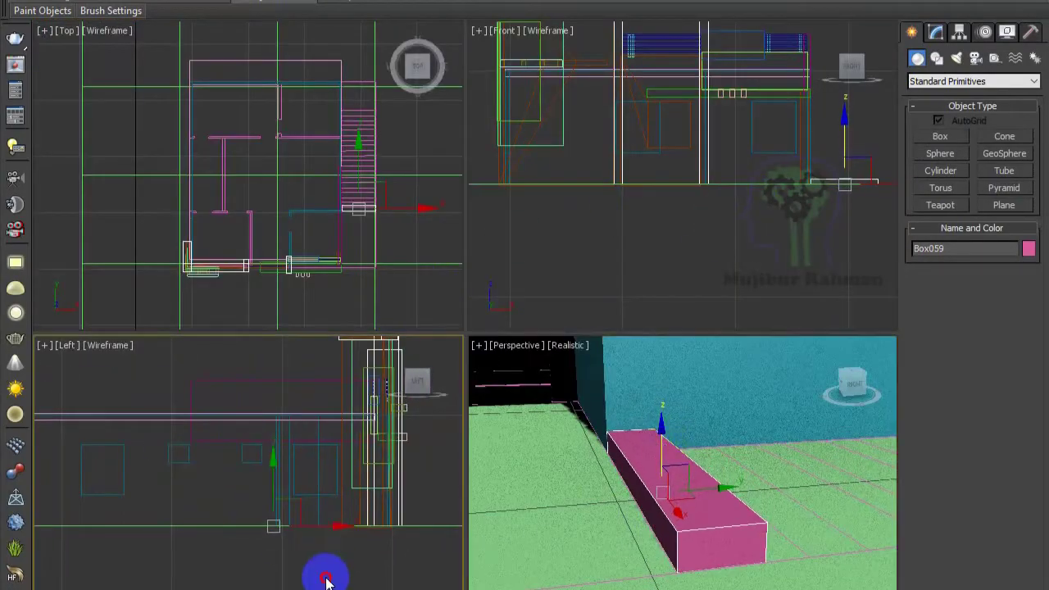
key(alt+w)
shift+drag(524, 422, 494, 402)
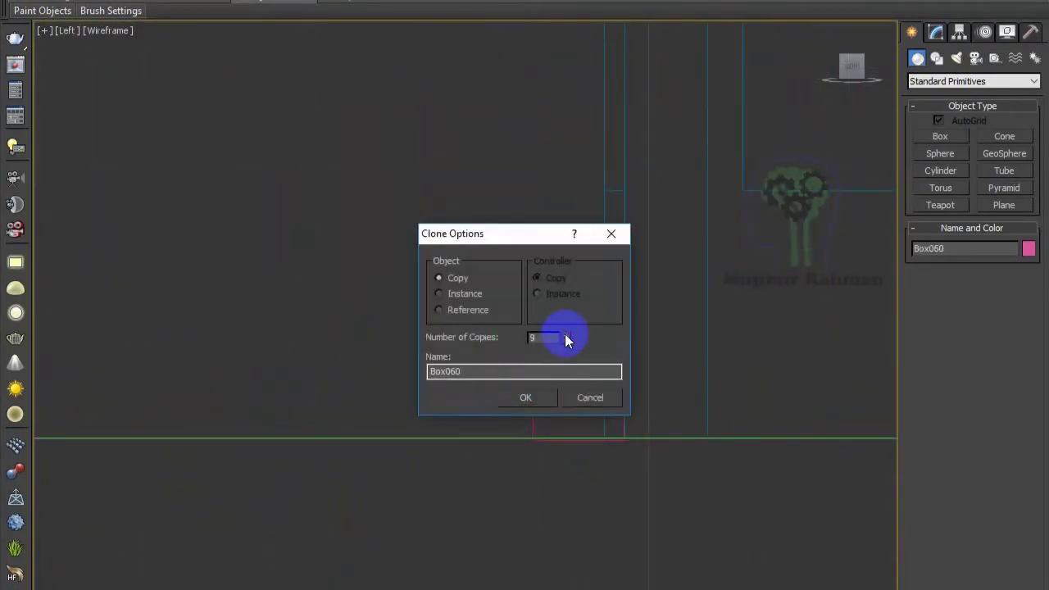
key(Return)
scroll(562, 414, up, 3)
- Set the step Height to 0.051' and add one more step copy
click(935, 32)
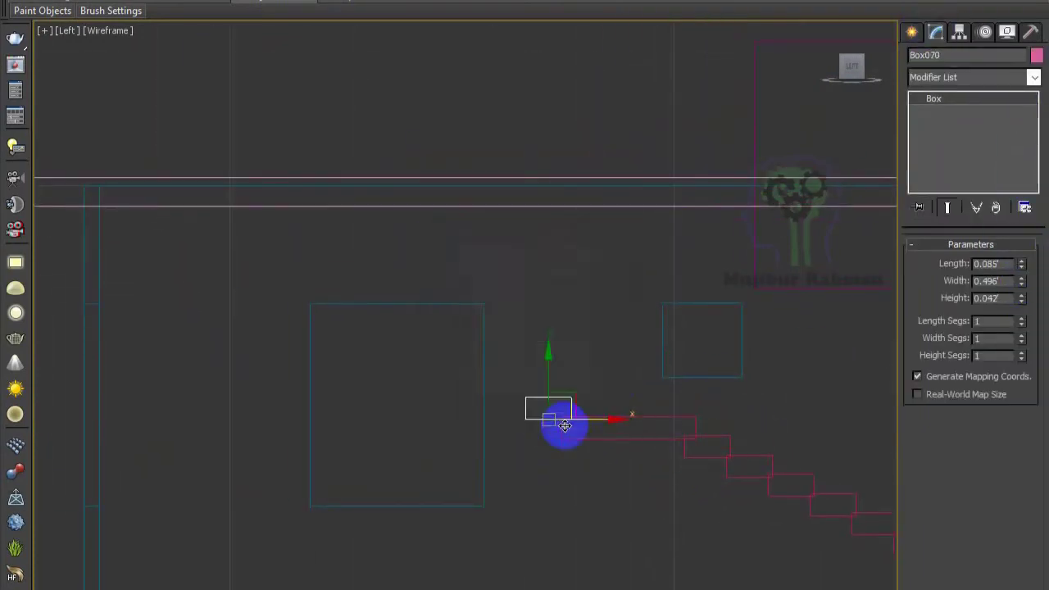
scroll(564, 425, down, 2)
mouse_move(622, 445)
shift+mouse_down()
mouse_move(631, 442)
mouse_move(616, 467)
shift+mouse_up()
key(Return)
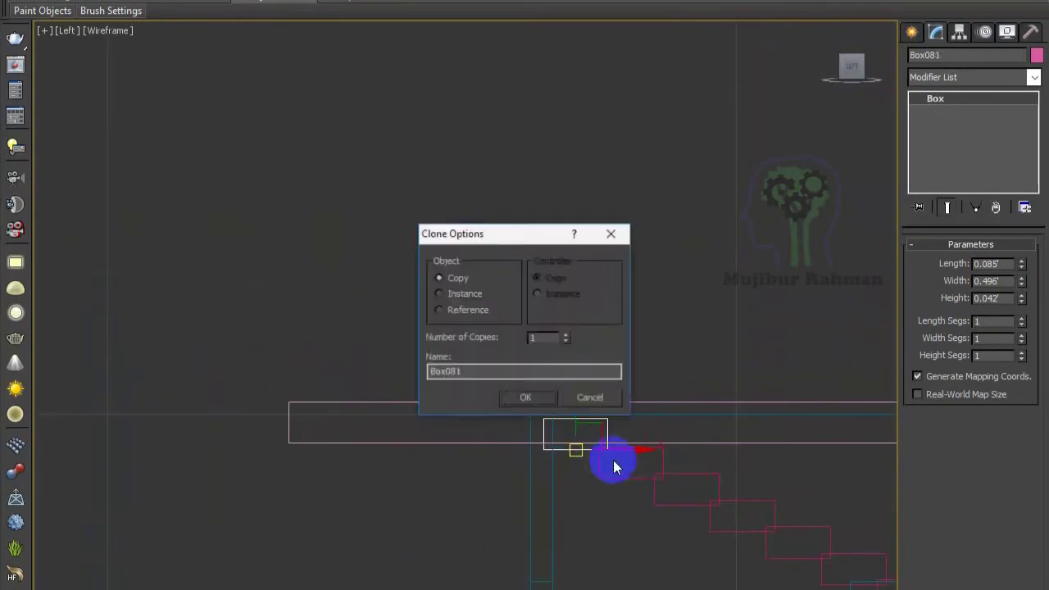
key(Return)
drag(1020, 302, 1021, 298)
click(726, 482)
scroll(535, 491, down, 3)
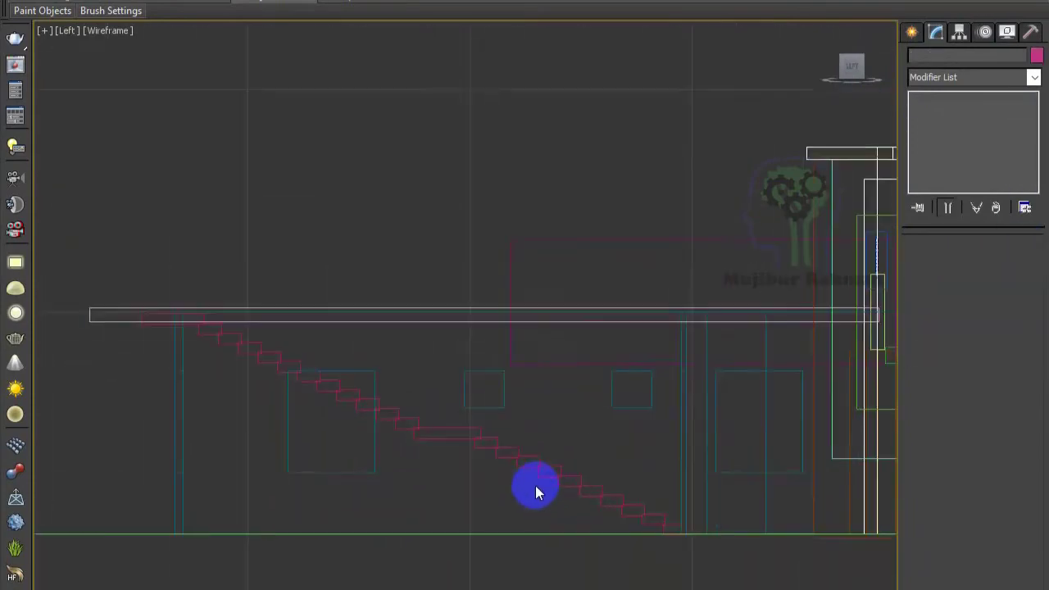
key(alt+w)
- Create a box beside the pink staircase as the side wall
alt+middle_drag(631, 566, 671, 525)
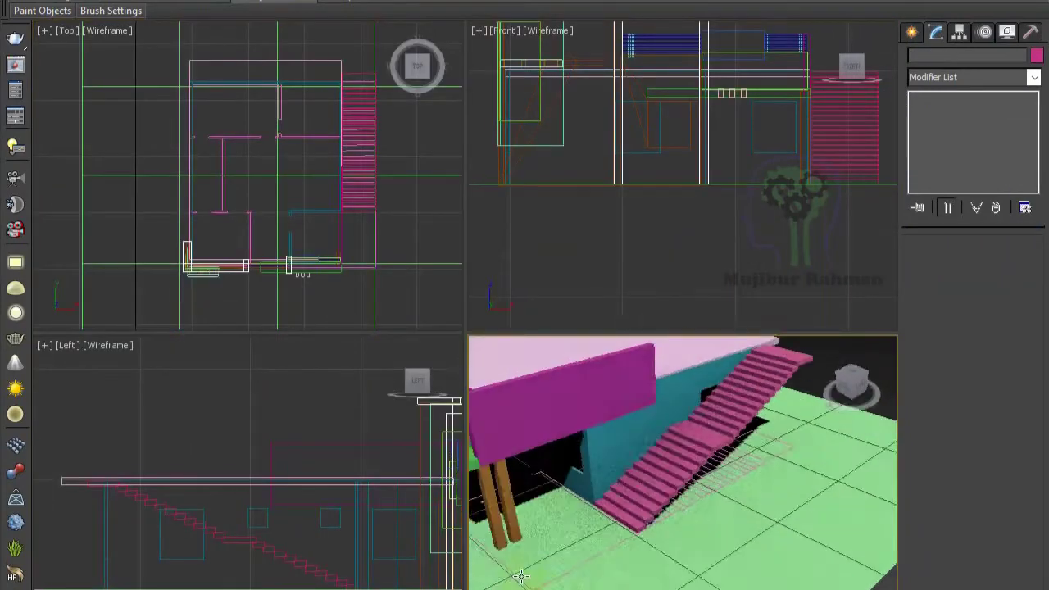
click(912, 34)
click(939, 136)
click(795, 434)
right_click(794, 434)
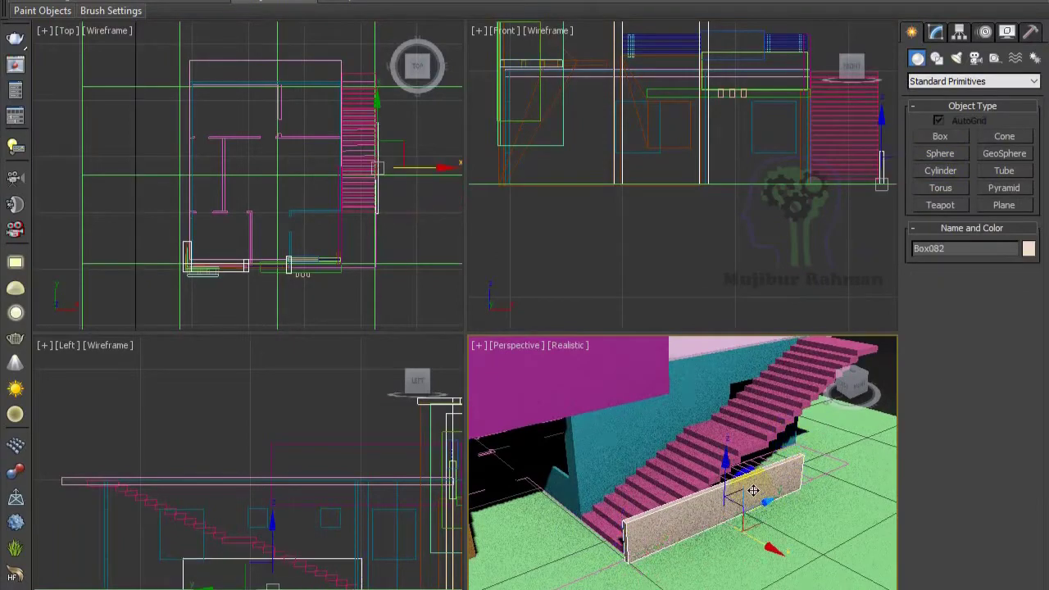
right_click(273, 468)
key(alt+w)
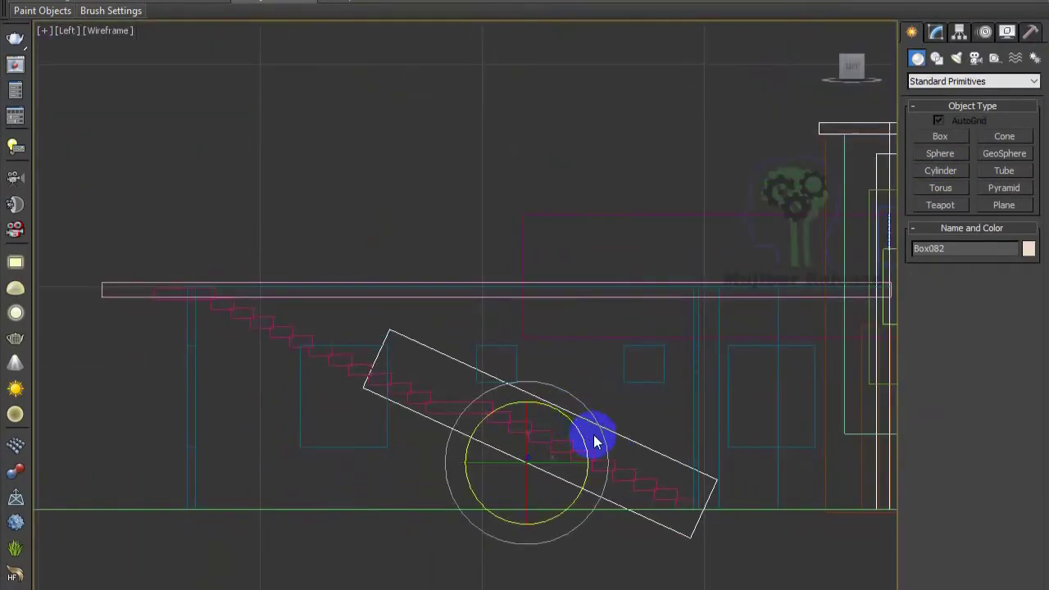
- Convert the side wall box to Editable Poly and connect edges along it
scroll(566, 460, up, 3)
scroll(398, 374, up, 1)
click(935, 31)
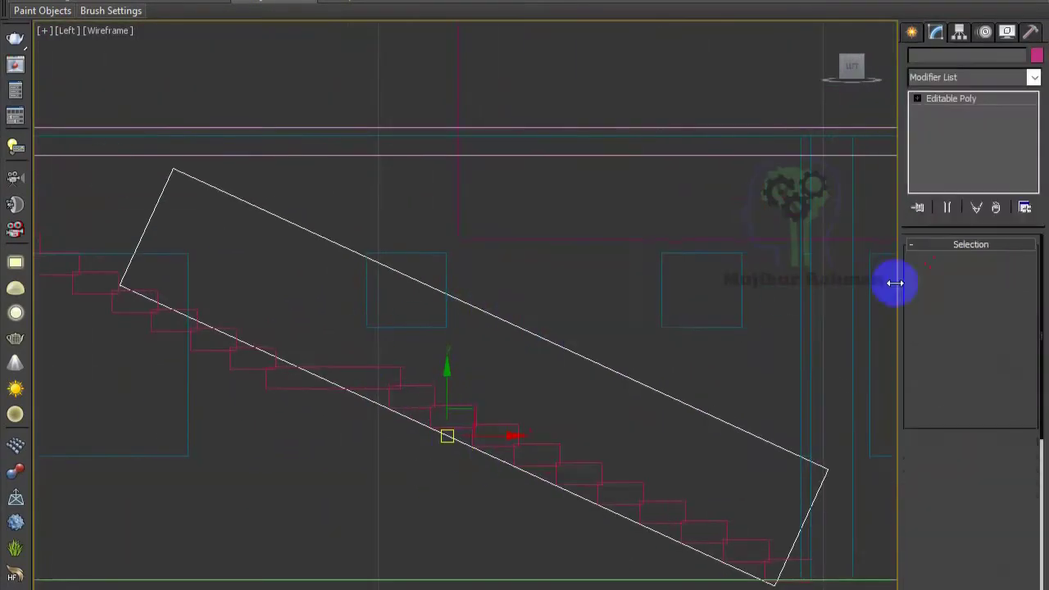
click(928, 262)
middle_drag(391, 348, 524, 358)
key(shift+e)
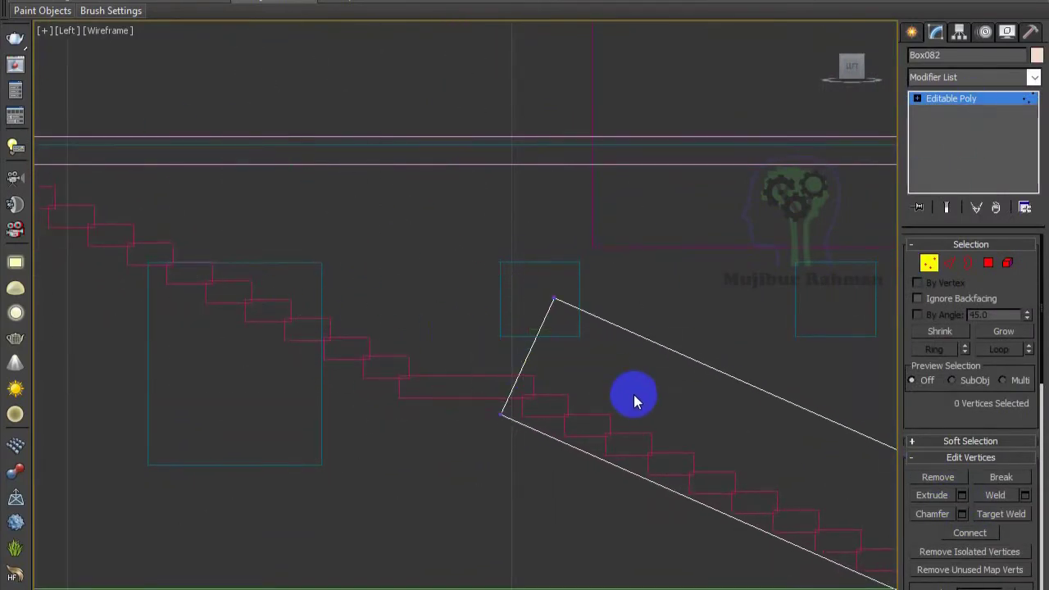
click(988, 264)
scroll(432, 366, down, 2)
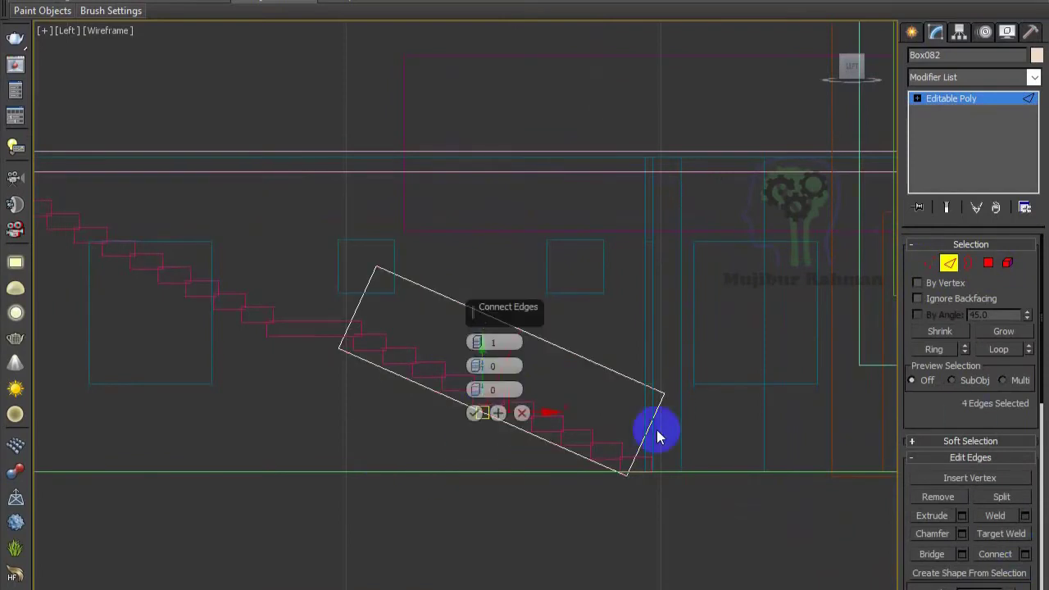
click(475, 413)
middle_drag(753, 238, 883, 282)
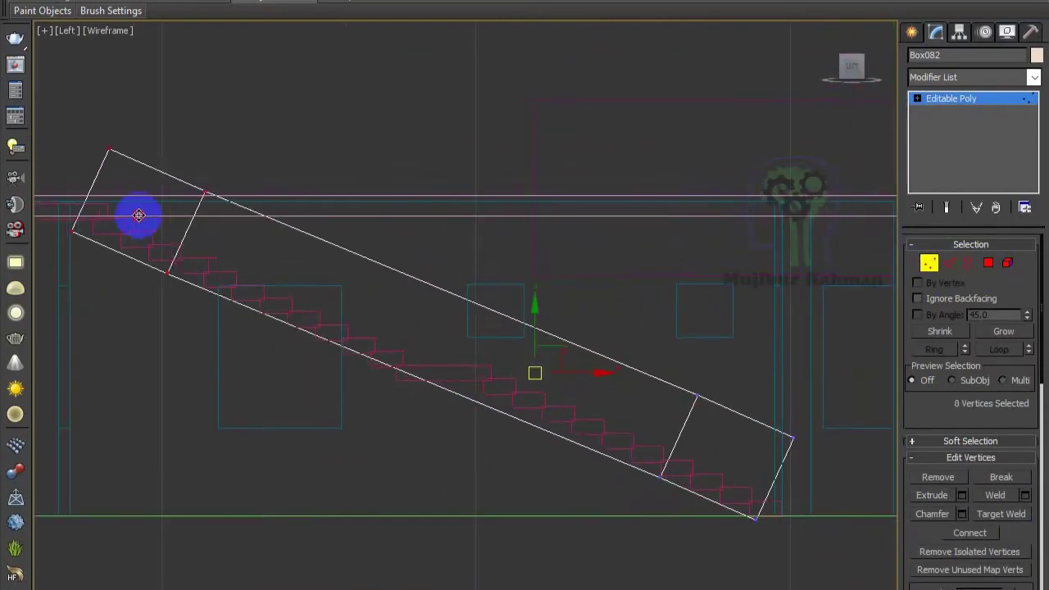
- Move the wall's vertices around the landing so its top end meets the stair top
middle_drag(495, 354, 602, 400)
drag(287, 195, 384, 338)
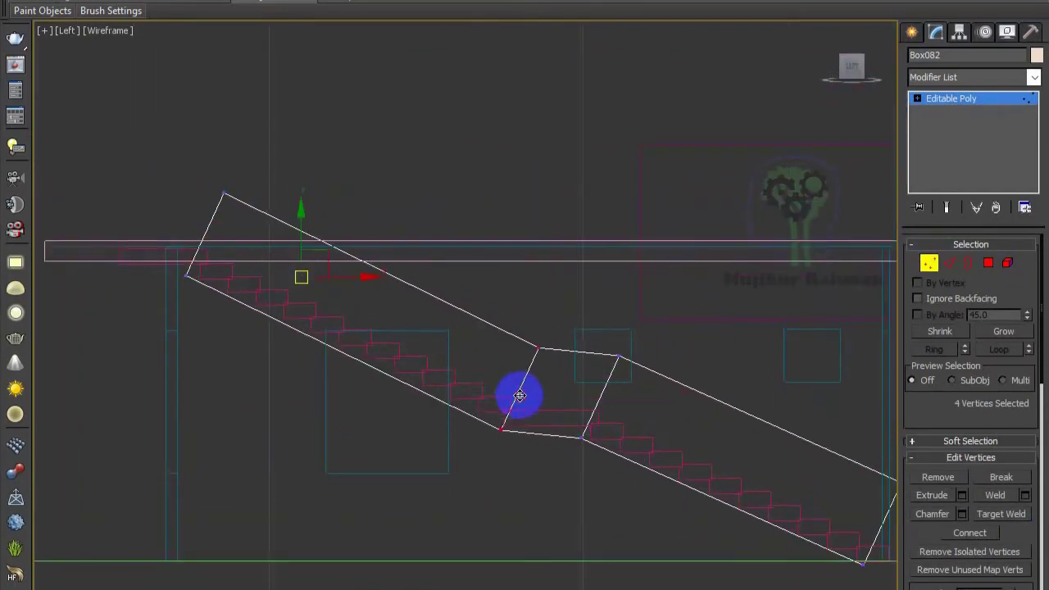
scroll(520, 395, up, 3)
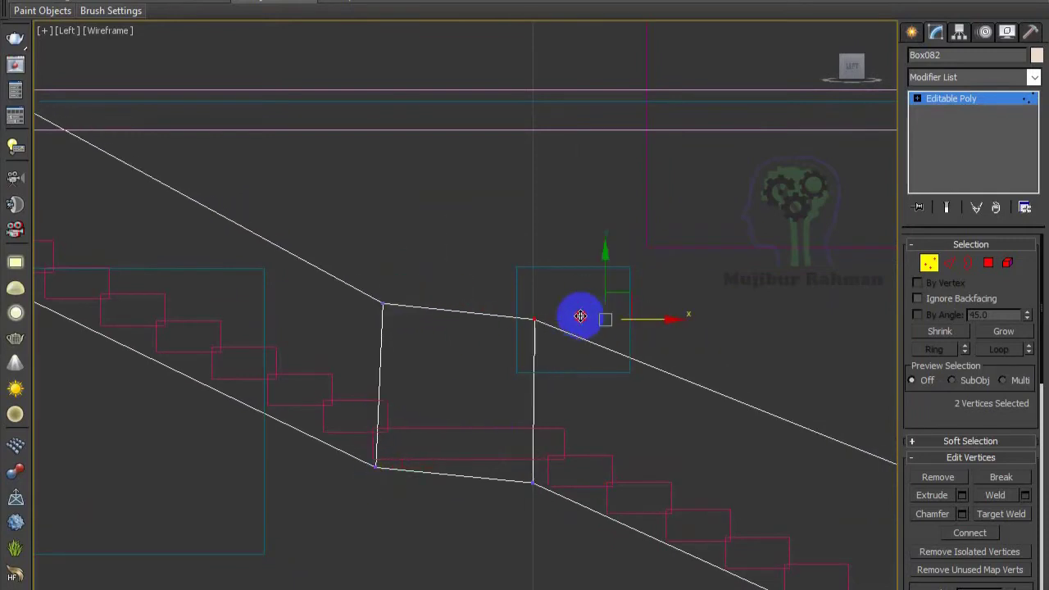
scroll(580, 315, down, 3)
scroll(607, 366, up, 2)
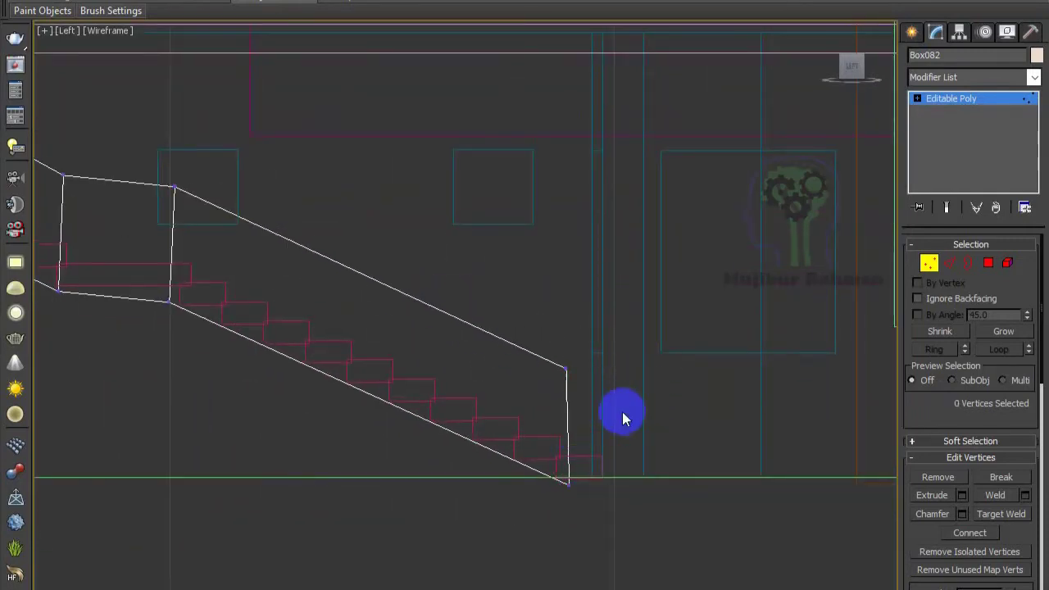
mouse_move(623, 418)
middle_down()
mouse_move(363, 246)
mouse_move(385, 394)
middle_up()
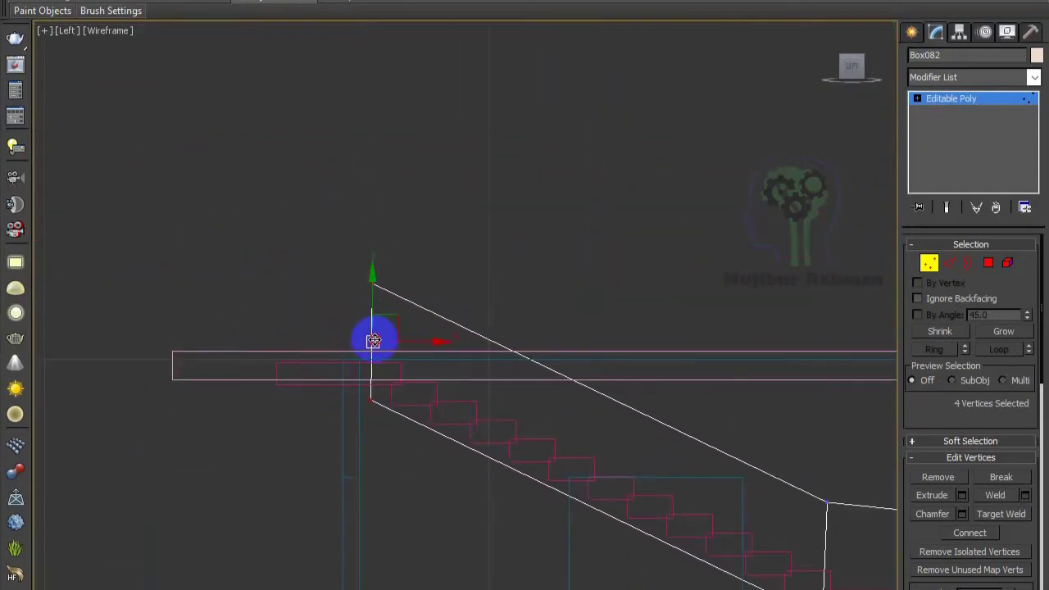
drag(373, 340, 248, 319)
- Add connecting edges across the upper wall section and select its top end vertices
key(2)
key(ctrl+shift+e)
key(1)
middle_drag(398, 362, 353, 360)
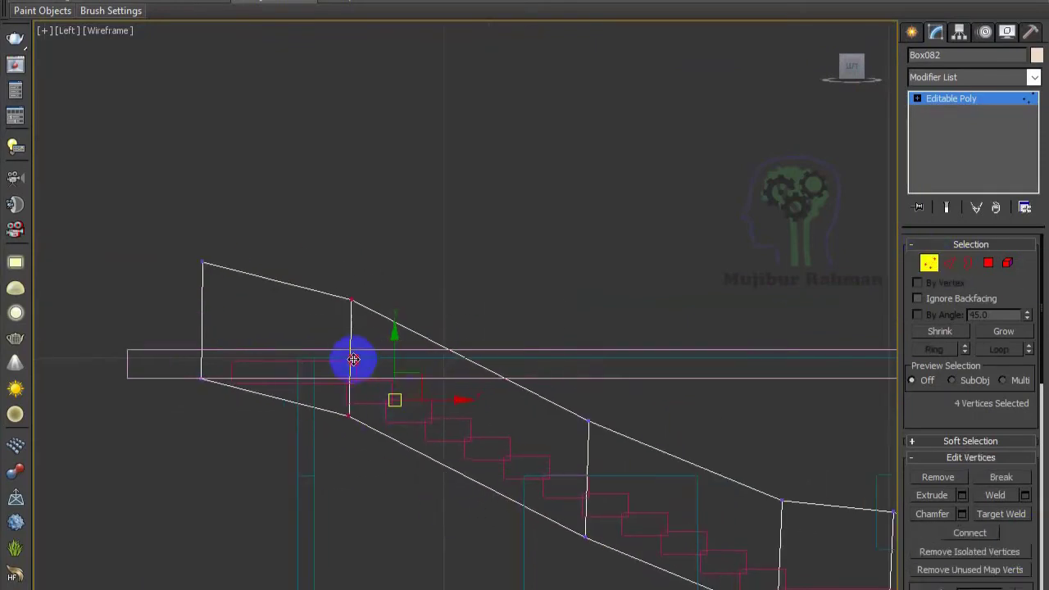
click(459, 442)
scroll(456, 359, up, 2)
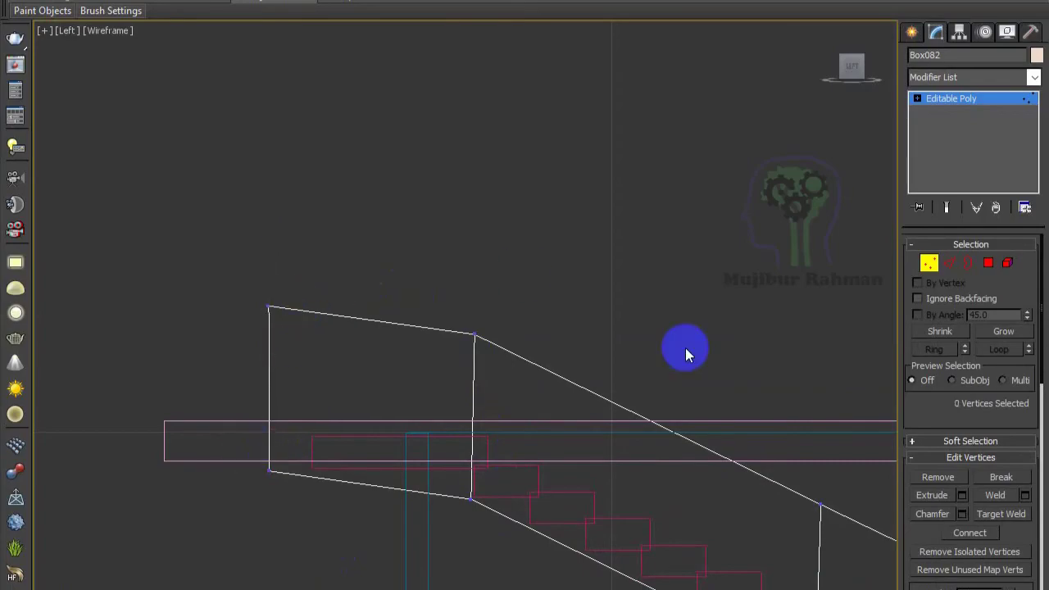
key(alt+w)
click(819, 532)
key(alt+w)
click(492, 344)
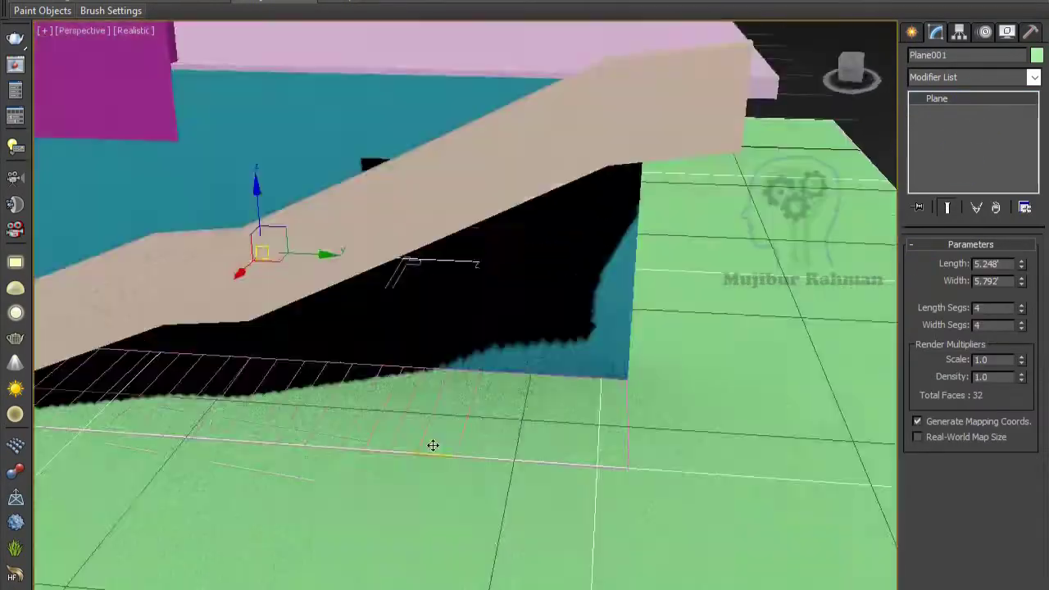
click(520, 417)
- Connect two vertical edges at the top of Box082 and adjust its vertices
scroll(600, 427, up, 3)
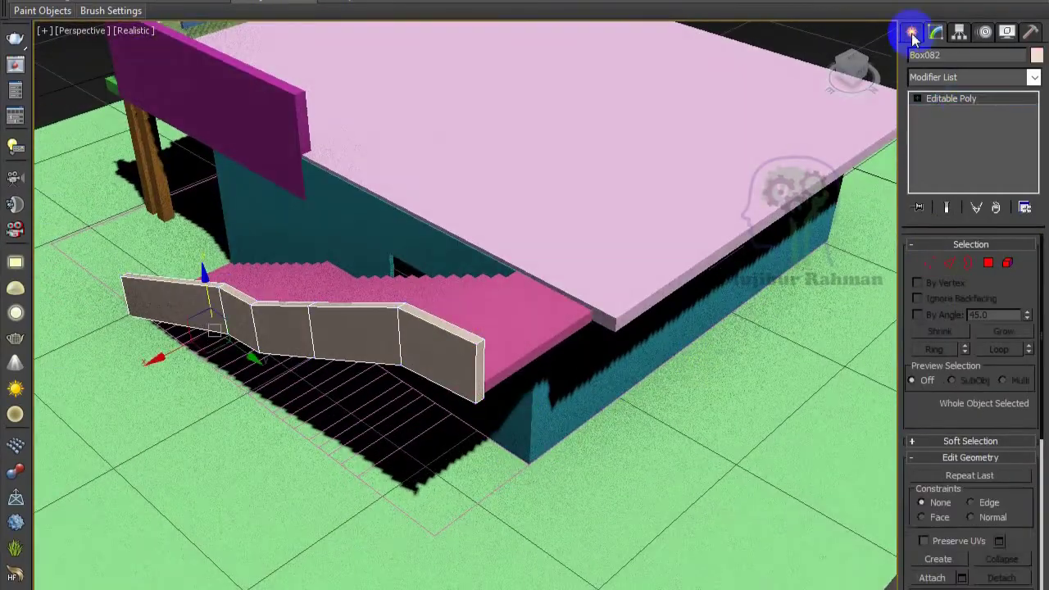
click(911, 31)
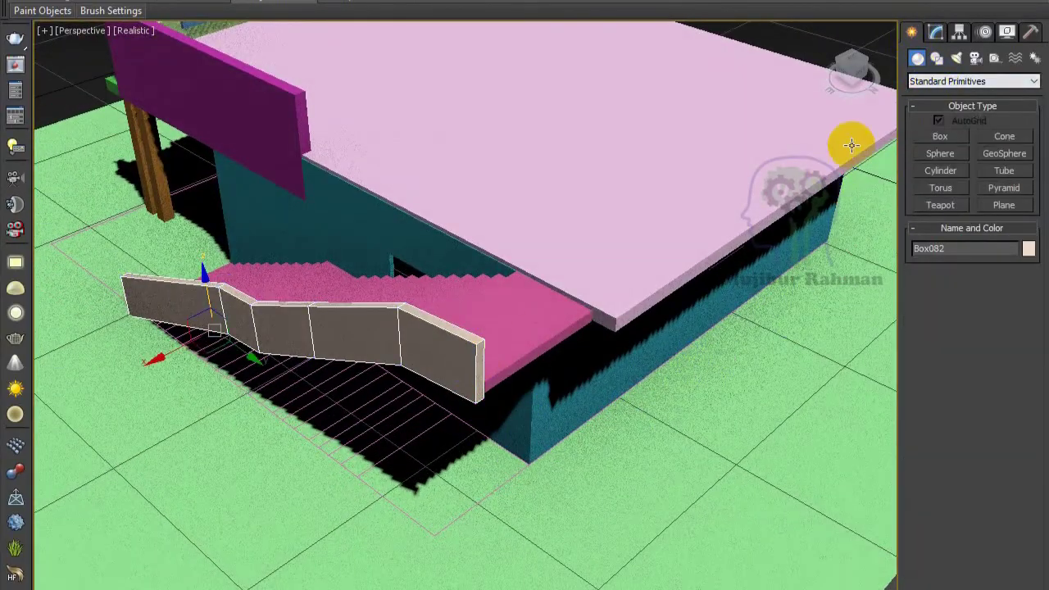
click(935, 31)
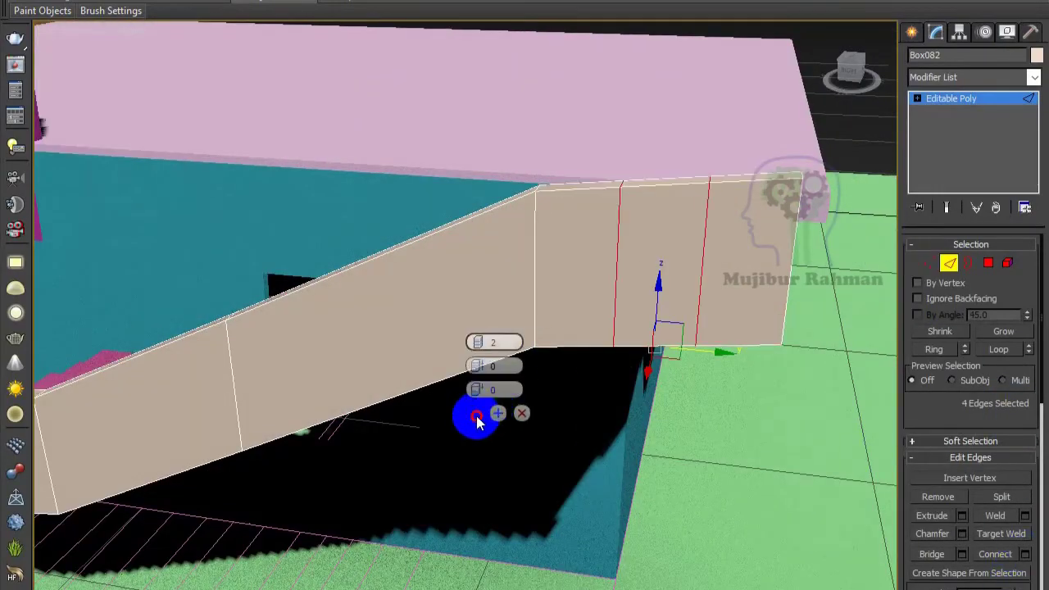
click(478, 418)
key(1)
alt+middle_drag(826, 301, 516, 136)
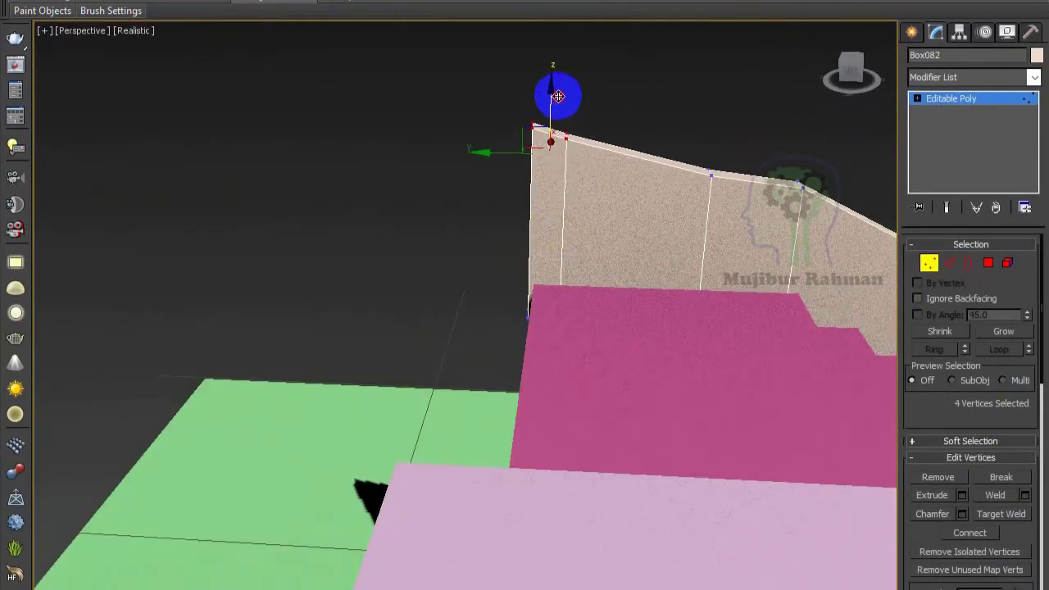
- Extrude the wall's end polygon 0.531' along the upper landing
click(988, 262)
click(496, 279)
click(962, 494)
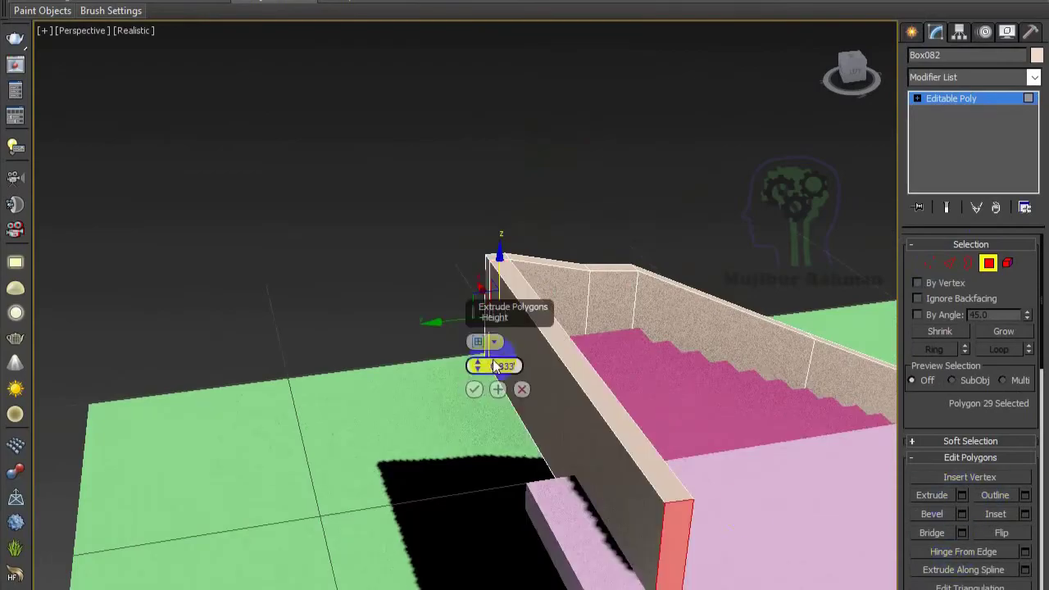
mouse_move(477, 366)
mouse_down()
mouse_move(486, 388)
mouse_move(483, 363)
mouse_up()
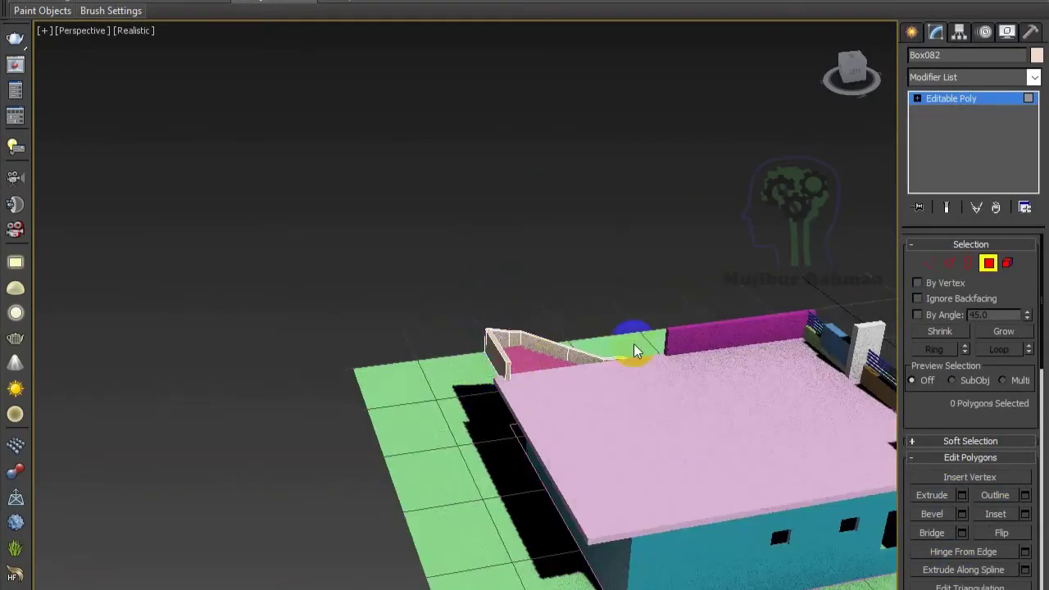
mouse_move(635, 351)
alt+middle_down()
mouse_move(562, 393)
mouse_move(562, 375)
mouse_move(580, 374)
mouse_move(779, 451)
alt+middle_up()
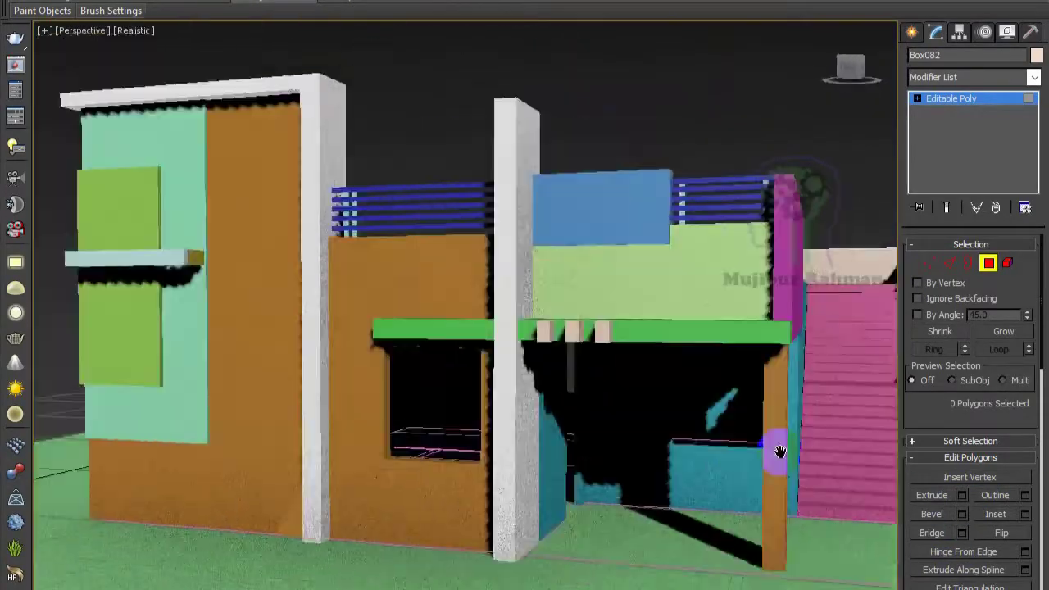
- Draw a low box wall, Box083, in front of the house
scroll(779, 450, down, 5)
mouse_move(643, 426)
alt+middle_down()
mouse_move(386, 405)
mouse_move(931, 106)
alt+middle_up()
click(940, 136)
drag(647, 421, 659, 426)
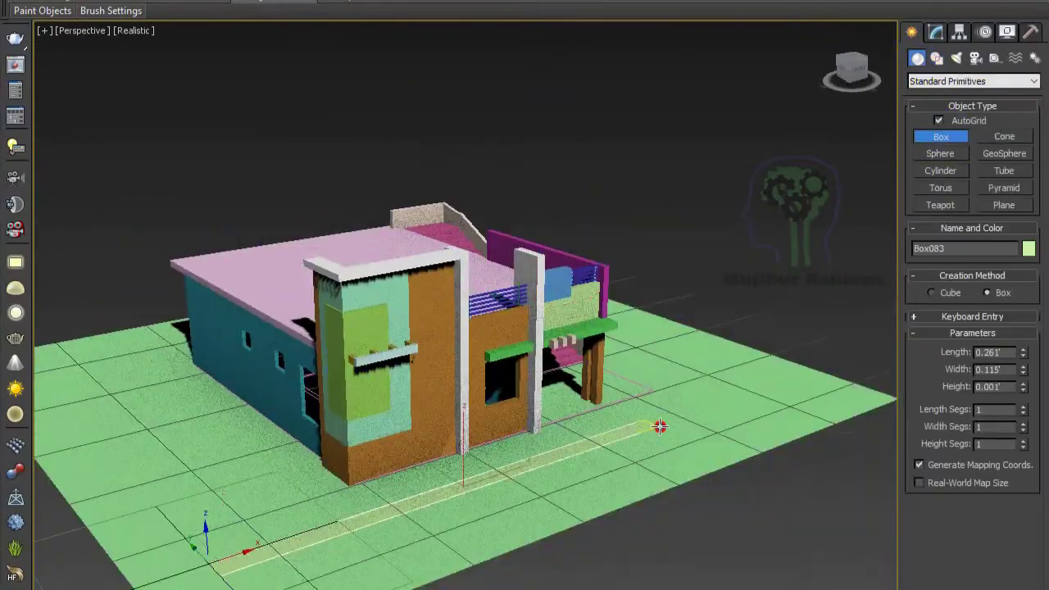
click(612, 393)
alt+middle_drag(612, 393, 959, 82)
click(935, 31)
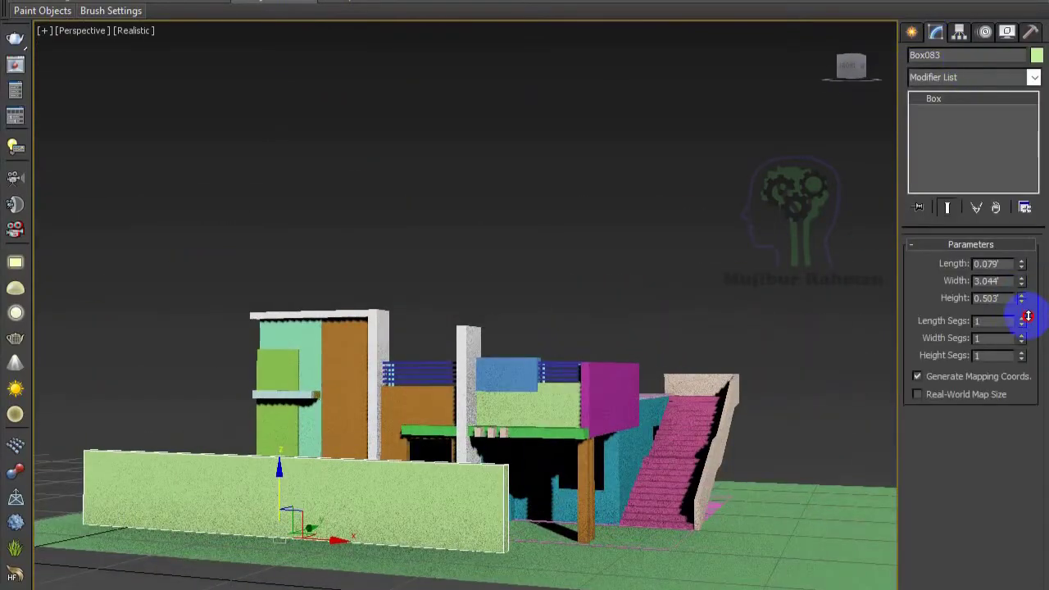
mouse_move(1023, 311)
alt+middle_down()
mouse_move(761, 293)
mouse_move(422, 366)
alt+middle_up()
scroll(423, 366, up, 3)
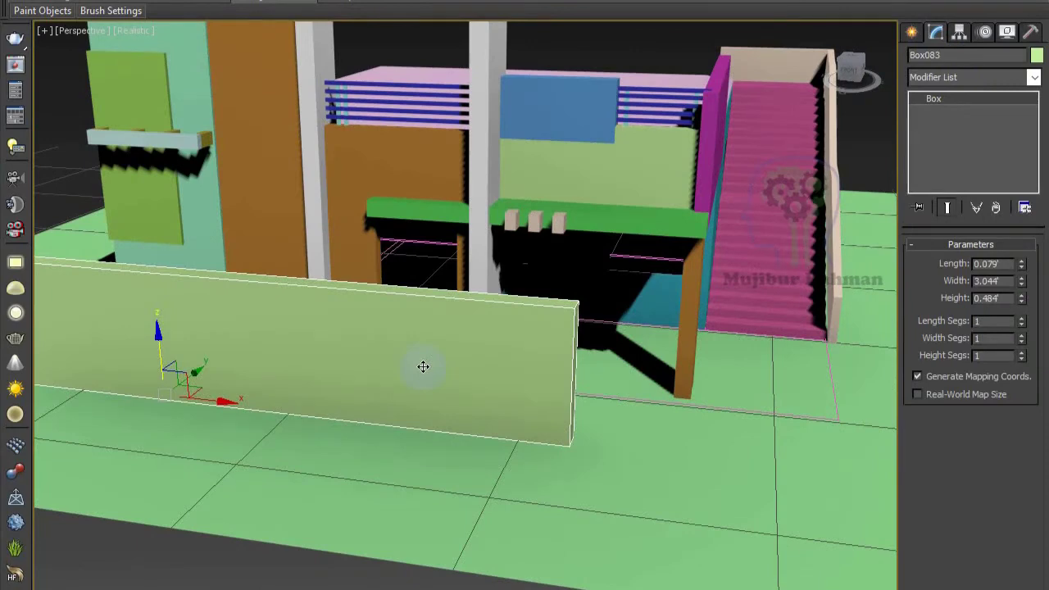
- Set the front wall's Width to 2.435' and Shift-clone it alongside
mouse_move(363, 358)
alt+middle_down()
mouse_move(571, 400)
mouse_move(623, 385)
alt+middle_up()
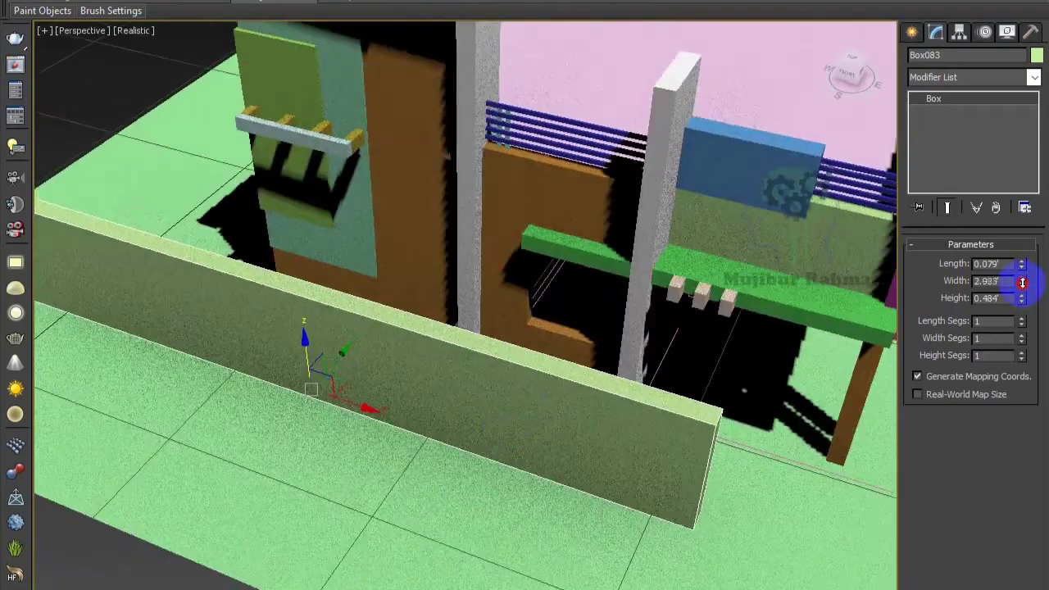
mouse_move(1021, 281)
mouse_down()
mouse_move(1021, 297)
mouse_move(1026, 266)
mouse_up()
mouse_move(737, 368)
alt+middle_down()
mouse_move(631, 421)
mouse_move(444, 352)
alt+middle_up()
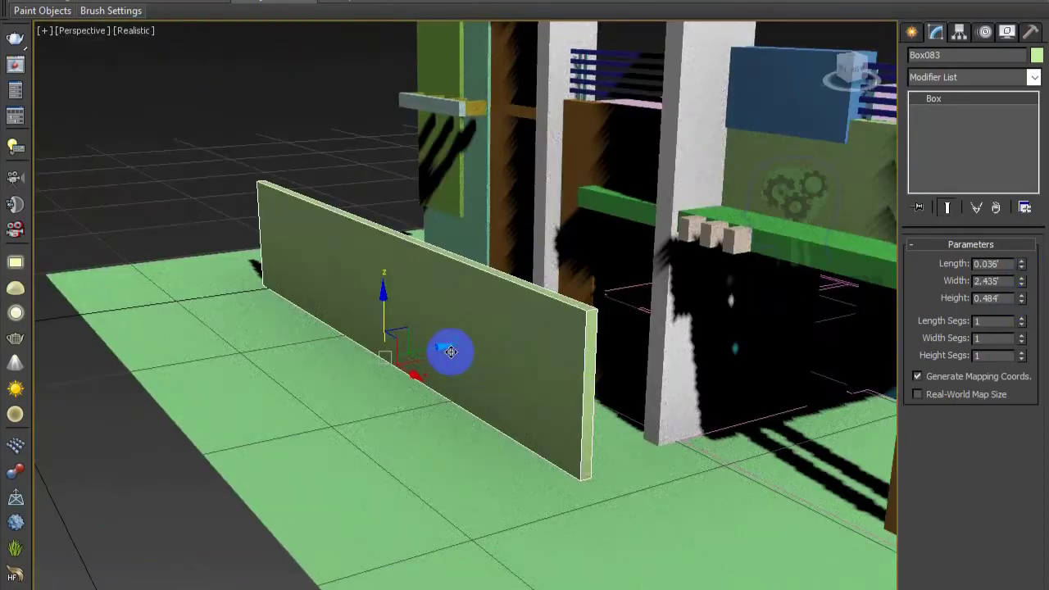
shift+drag(445, 351, 417, 346)
mouse_move(417, 347)
alt+middle_down()
mouse_move(617, 484)
mouse_move(544, 342)
mouse_move(468, 257)
alt+middle_up()
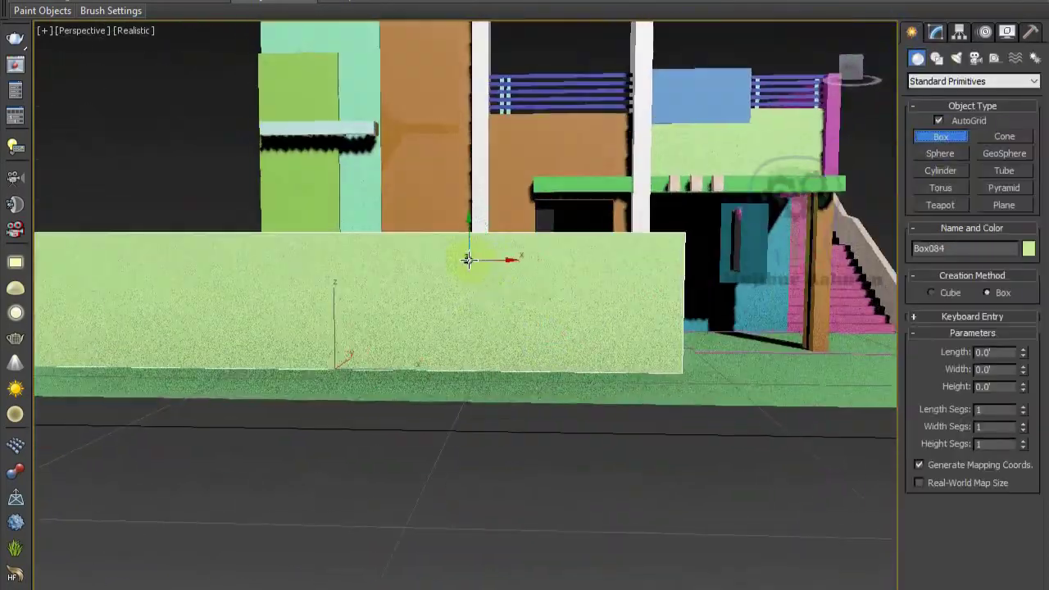
- Draw a box on the front boundary wall to serve as an opening cutter
drag(458, 262, 644, 372)
click(656, 357)
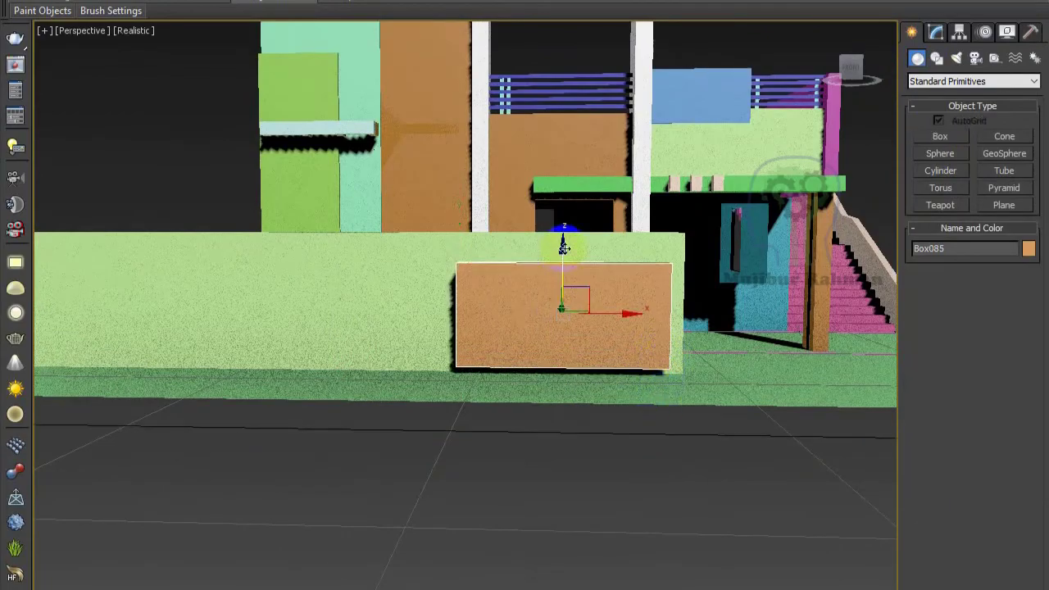
right_click(566, 430)
- Select the orange panel and blue base box and copy them to the right for a second gate
mouse_move(566, 430)
alt+middle_down()
mouse_move(713, 398)
mouse_move(657, 309)
alt+middle_up()
click(657, 309)
click(516, 360)
mouse_move(616, 404)
alt+middle_down()
mouse_move(615, 342)
mouse_move(819, 300)
mouse_move(617, 354)
alt+middle_up()
scroll(617, 354, down, 5)
shift+drag(710, 309, 456, 346)
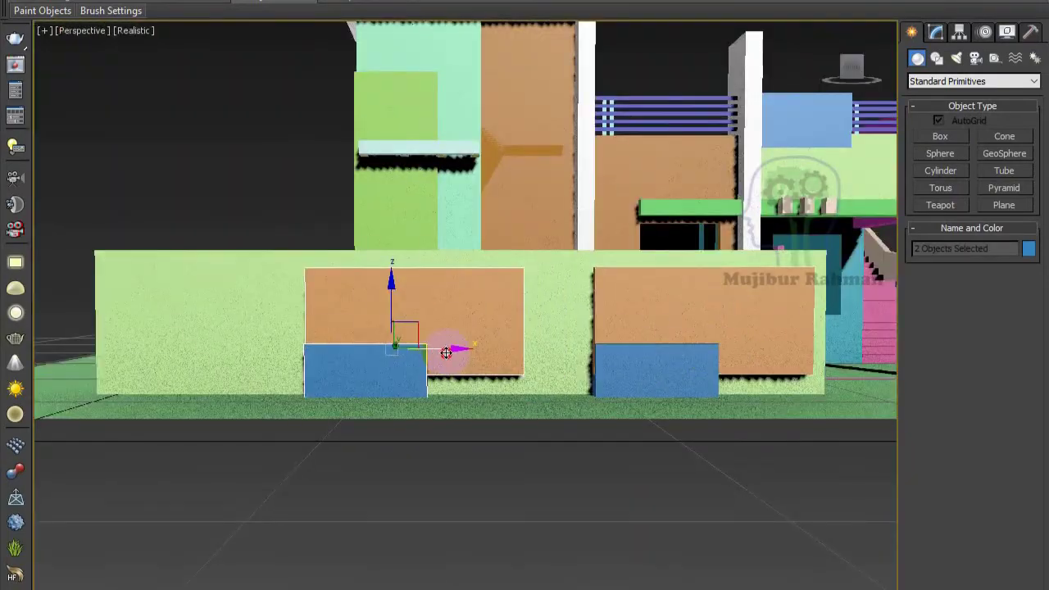
click(533, 402)
- Subtract the cutter boxes from the wall with ProBoolean, leaving two gate openings
click(972, 81)
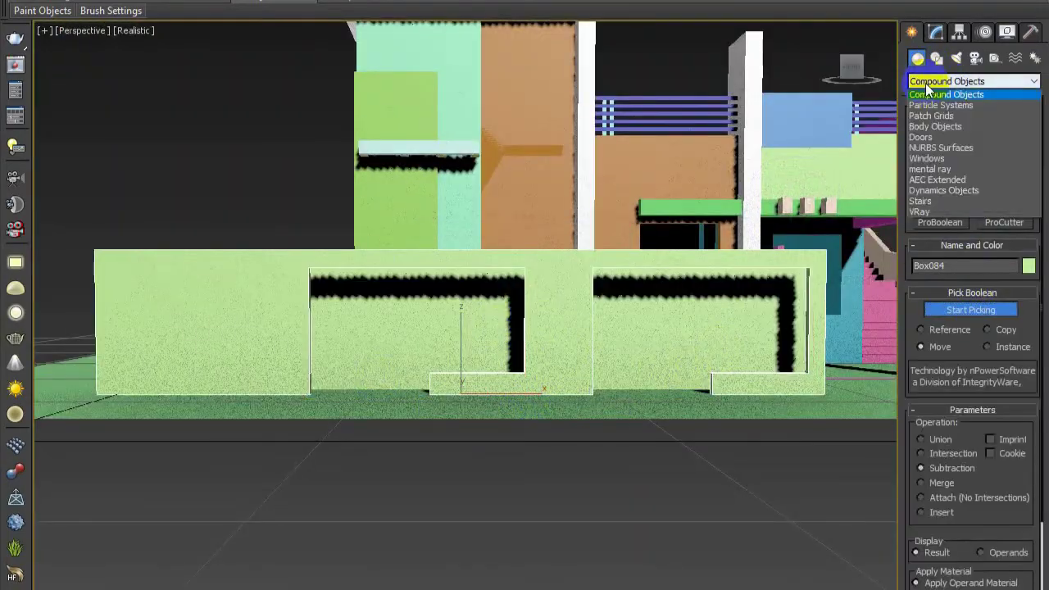
click(947, 81)
click(1028, 248)
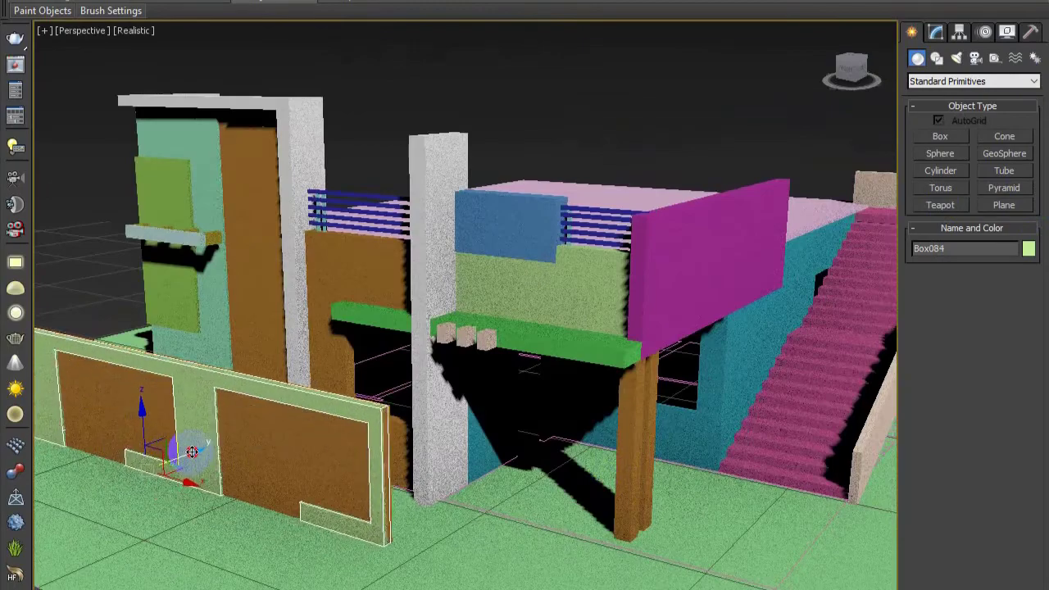
alt+middle_drag(287, 558, 462, 379)
click(552, 402)
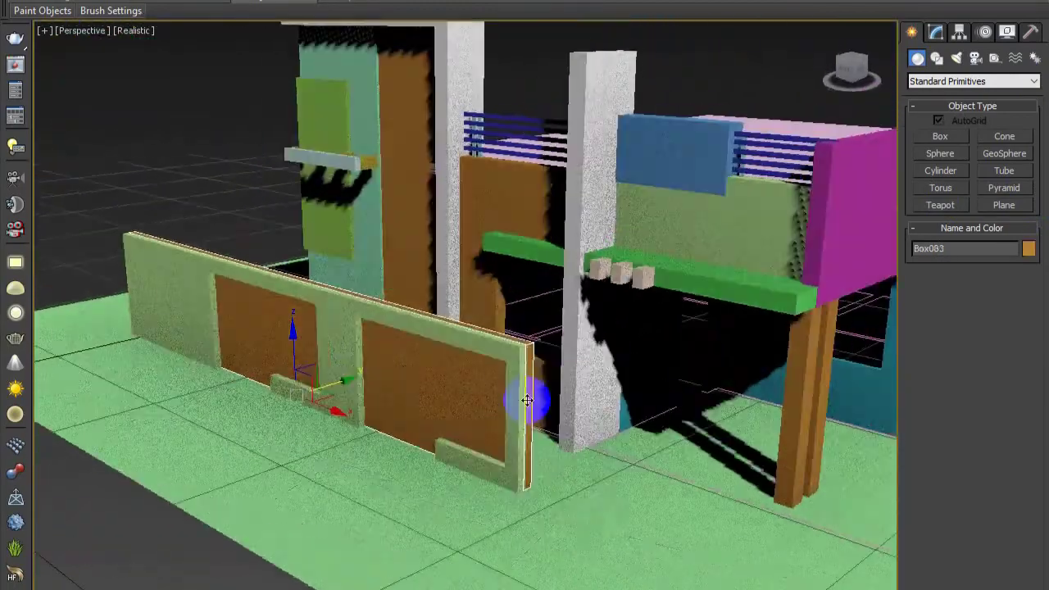